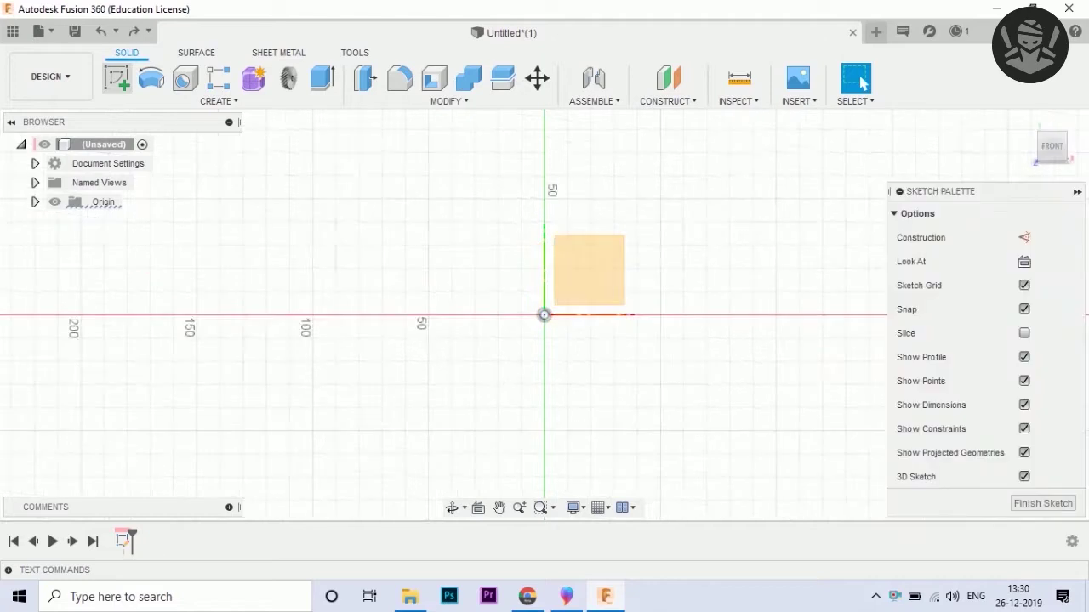
Draw a 46 mm vertical line up from the origin
{"action": "left_click", "coordinate": [185, 101]}
{"action": "left_click", "coordinate": [122, 116]}
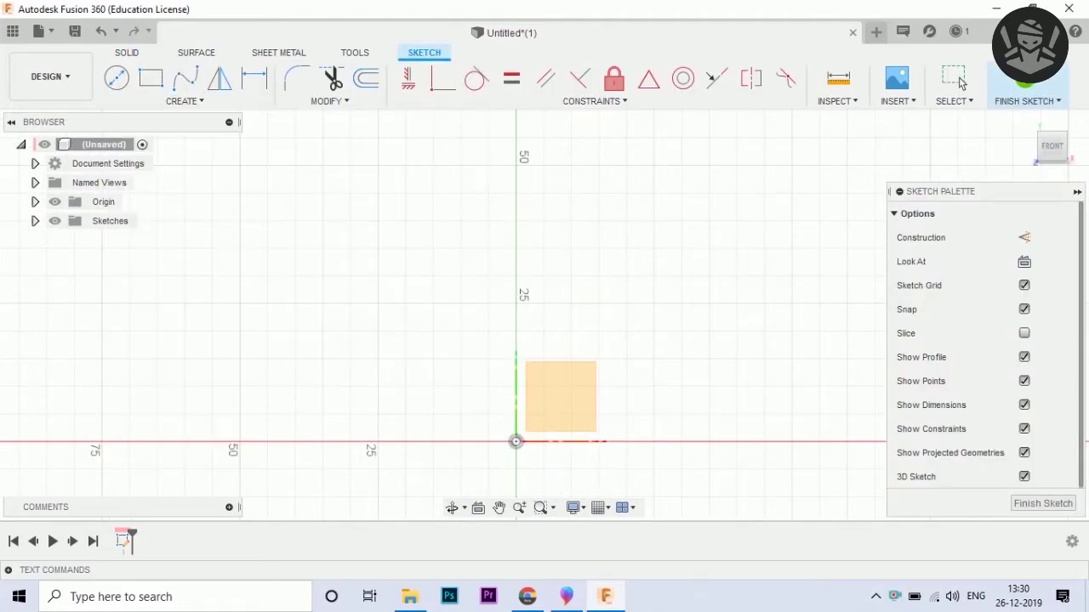
{"action": "left_click", "coordinate": [515, 441]}
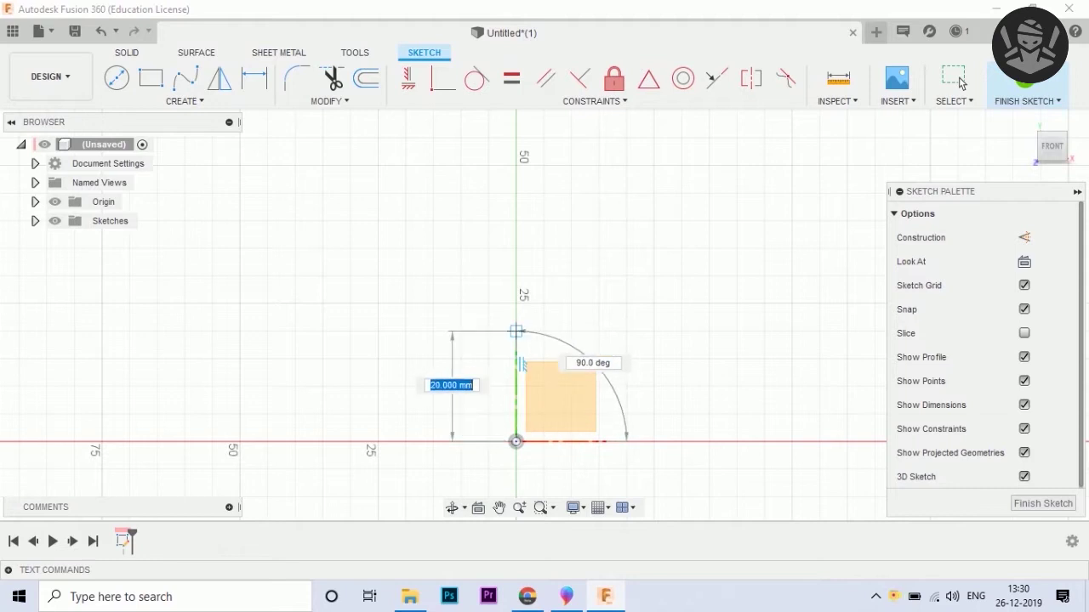
{"action": "type", "text": "46"}
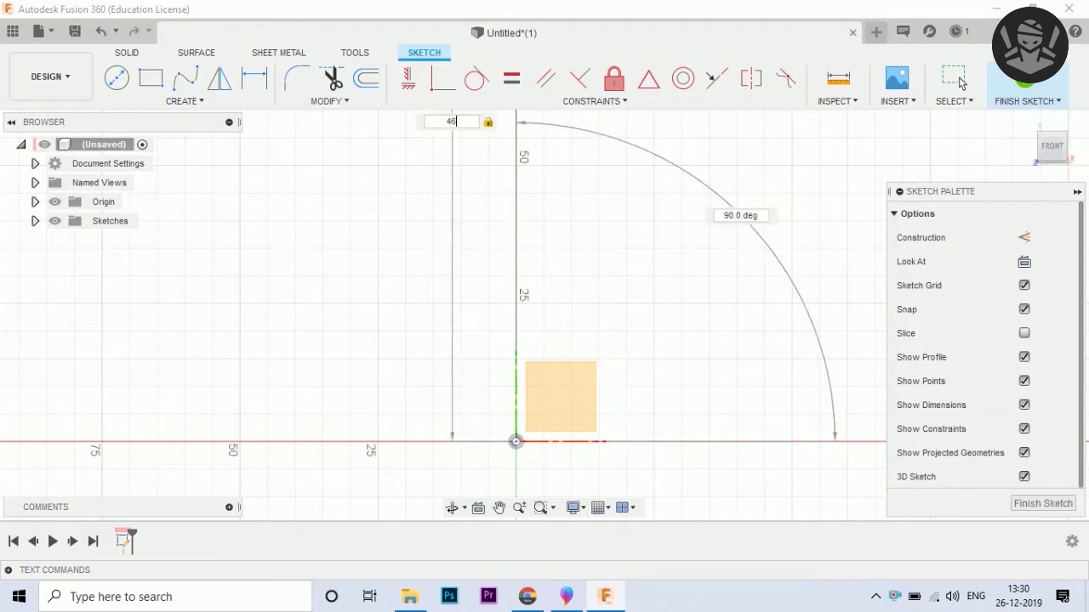
{"action": "key", "text": "Return"}
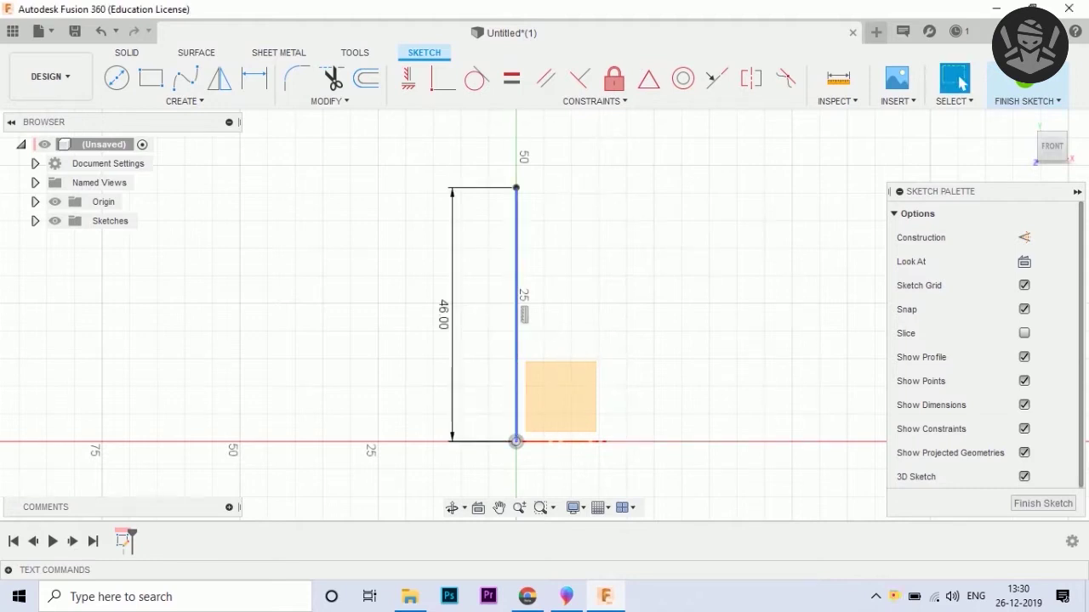
Add the 25 mm bottom line and close the rectangle along the right side and top
{"action": "left_click", "coordinate": [516, 442]}
{"action": "type", "text": "25"}
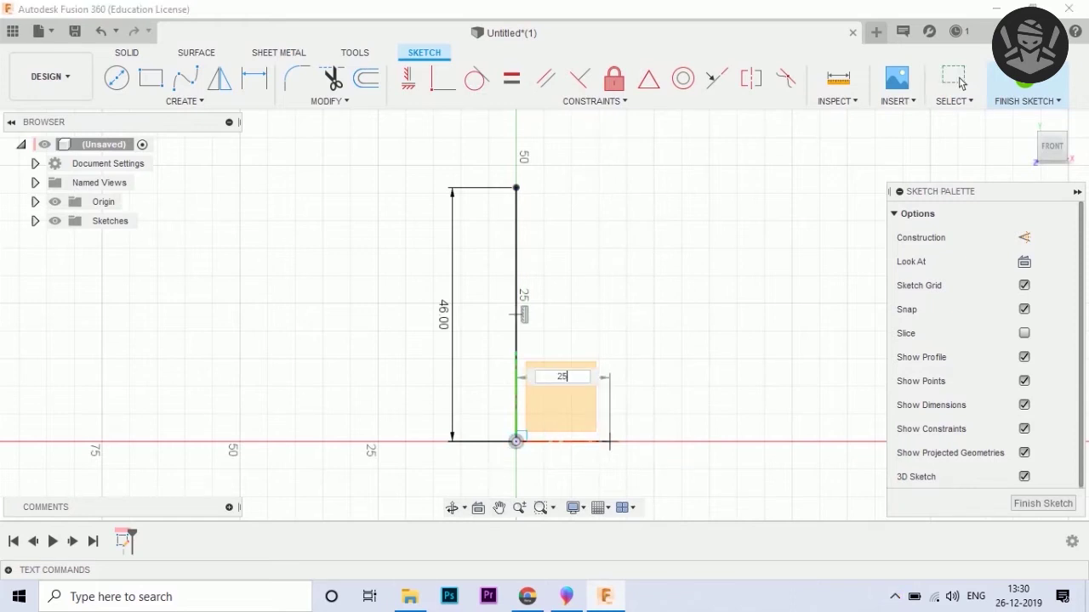
{"action": "key", "text": "Tab"}
{"action": "key", "text": "Return"}
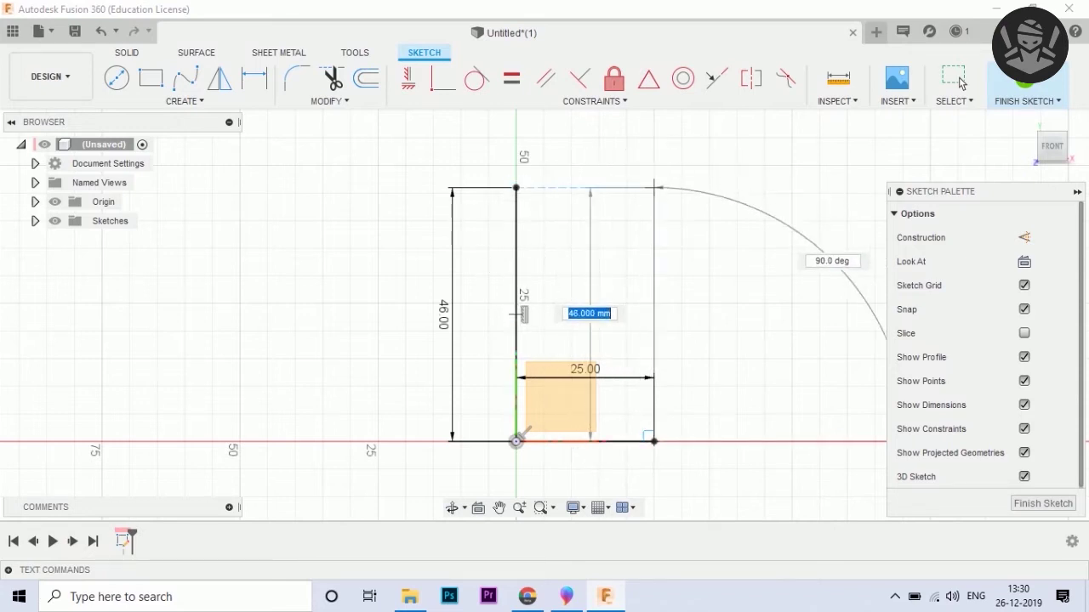
{"action": "left_click", "coordinate": [654, 187]}
{"action": "left_click", "coordinate": [517, 188]}
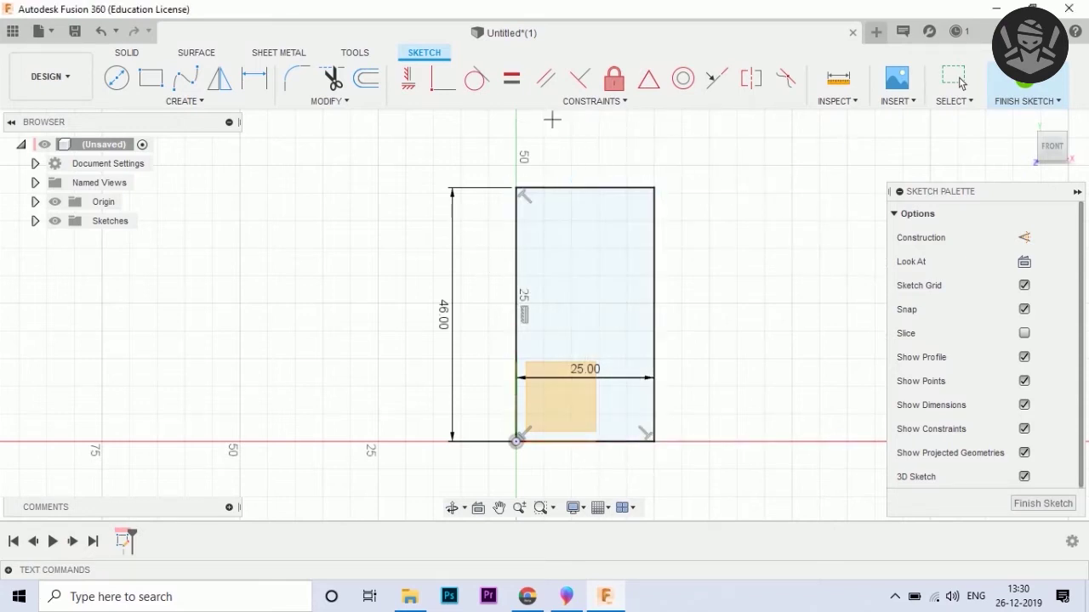
{"action": "scroll", "coordinate": [547, 380], "scroll_direction": "down", "scroll_amount": 2}
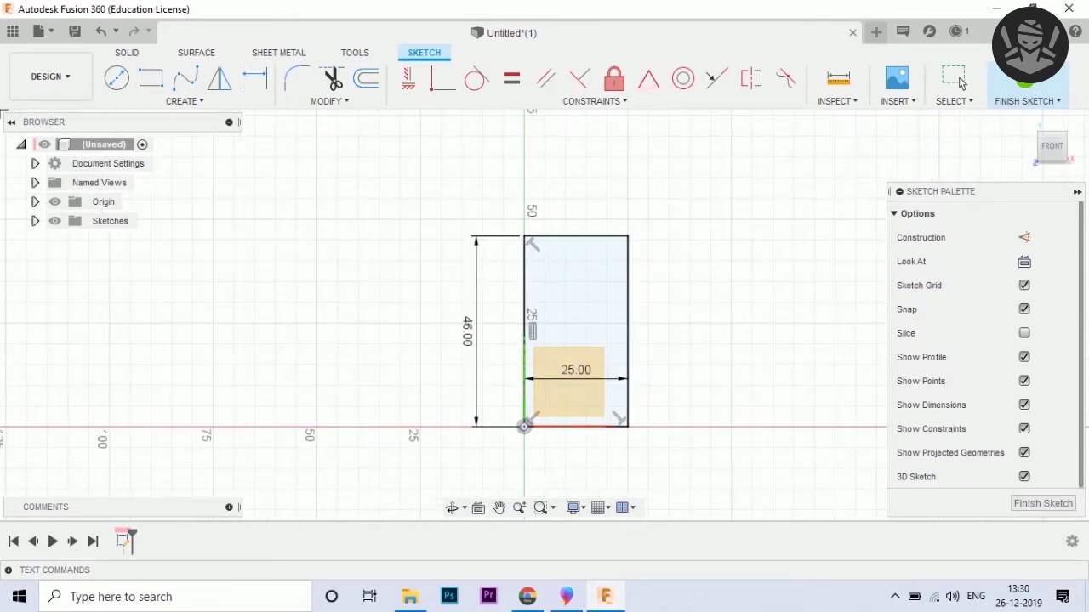
{"action": "left_click", "coordinate": [127, 52]}
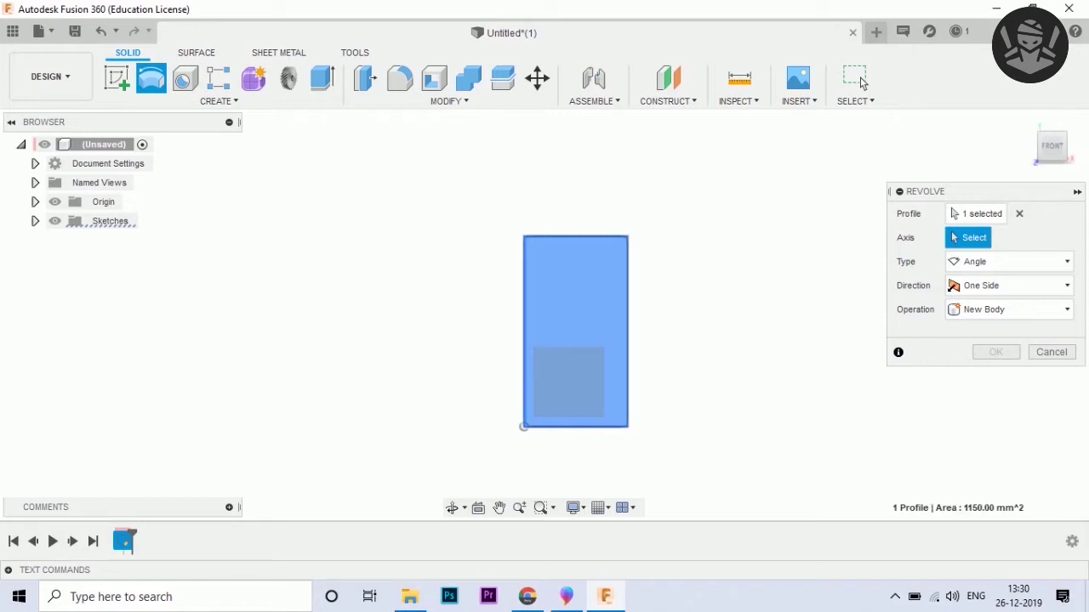
Revolve the profile 360° around the rectangle's left edge, then orbit to view the cylinder's underside
{"action": "left_click", "coordinate": [524, 332]}
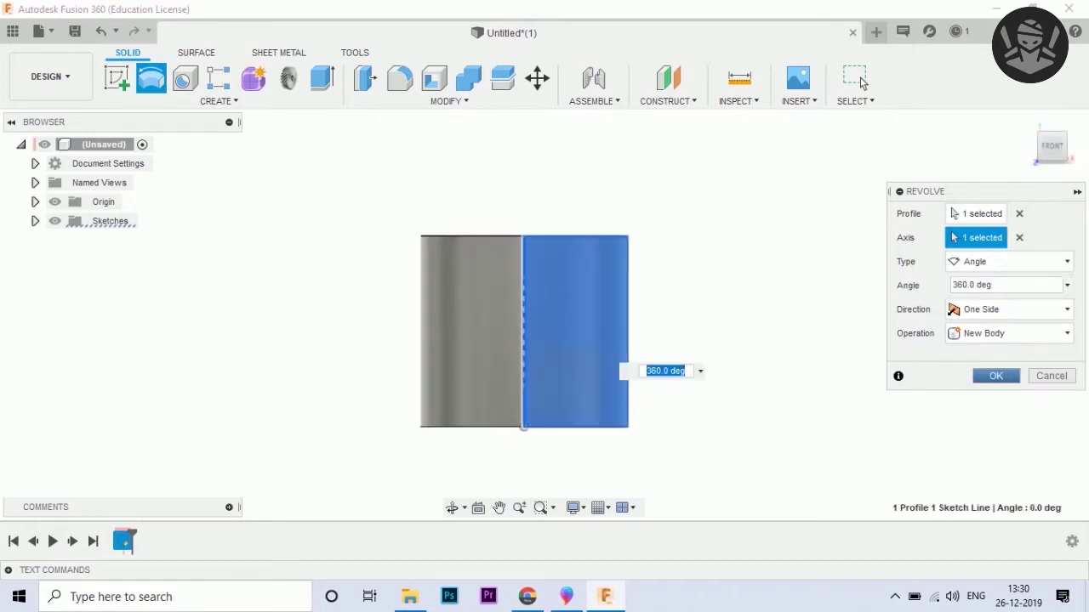
{"action": "key", "text": "Return"}
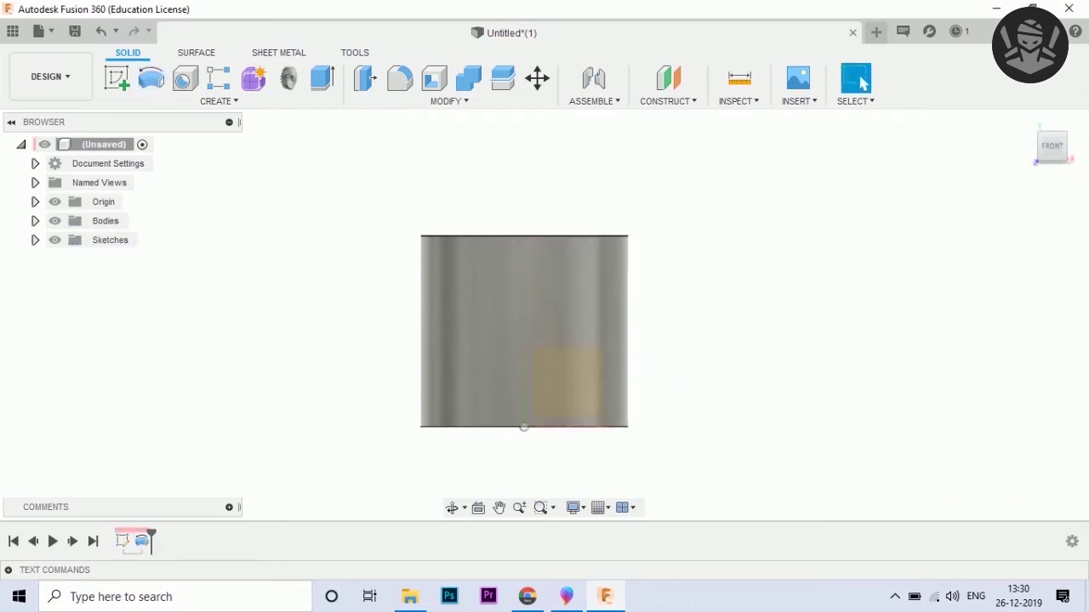
{"action": "middle_click_drag", "start_coordinate": [543, 304], "coordinate": [544, 316], "text": "shift"}
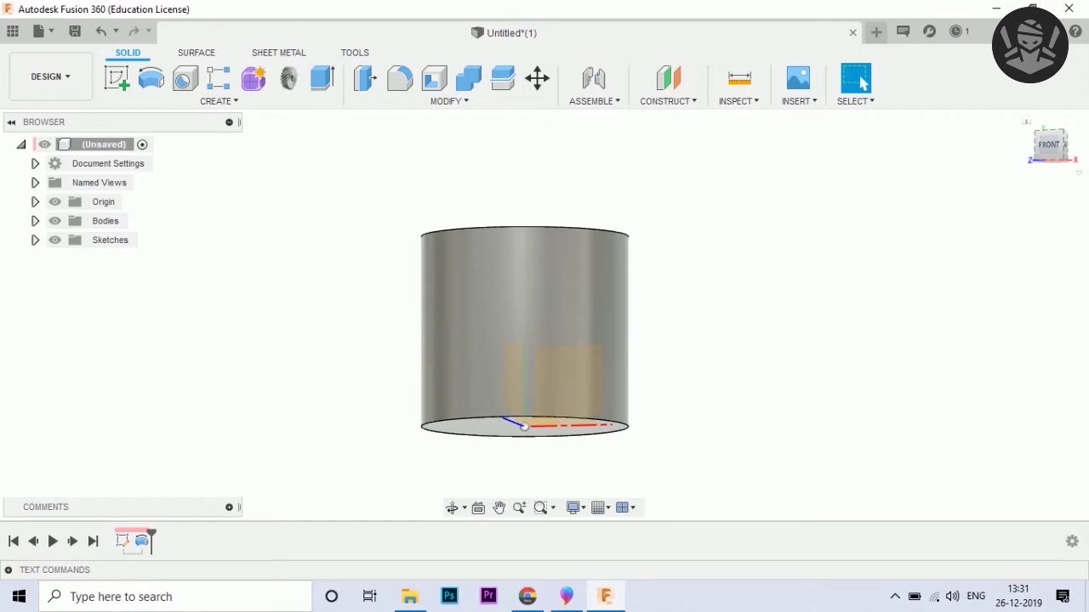
Fillet the cylinder's bottom edge with a 2.5 mm radius and return to the front view
{"action": "key", "text": "f"}
{"action": "left_click", "coordinate": [579, 435]}
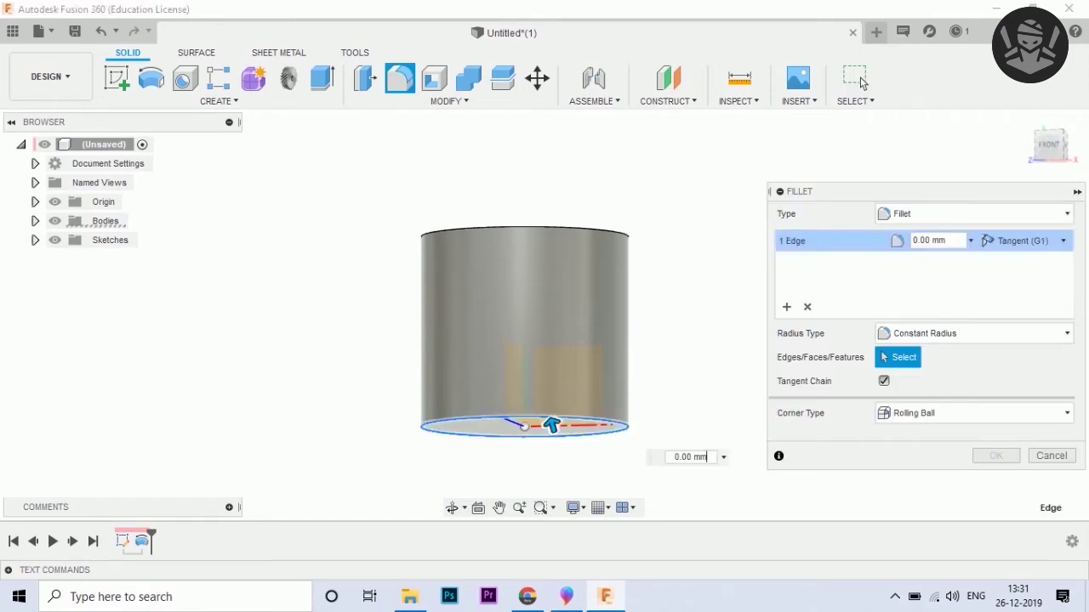
{"action": "type", "text": "2.5"}
{"action": "key", "text": "Return"}
{"action": "key", "text": "Return"}
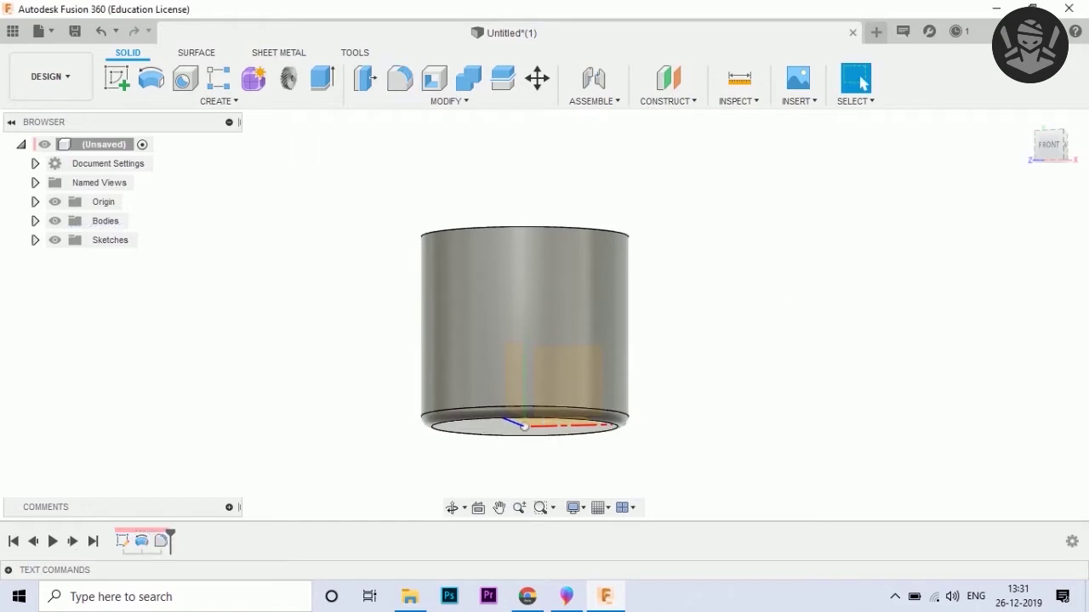
{"action": "left_click", "coordinate": [1051, 145]}
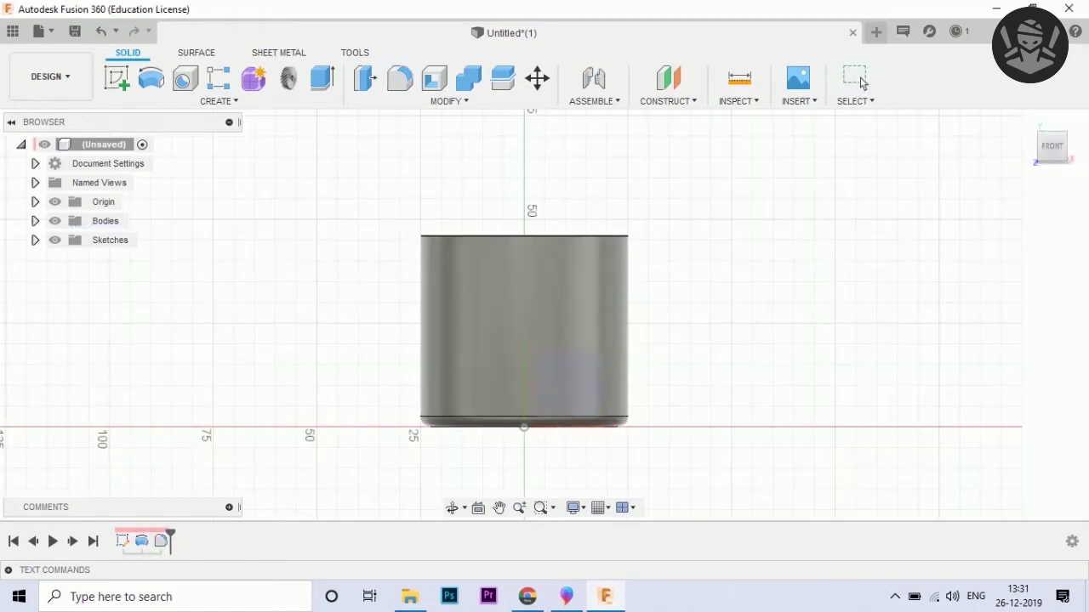
Start a front-plane sketch with a 3.8 mm vertical line above the cylinder top
{"action": "left_click", "coordinate": [117, 78]}
{"action": "left_click", "coordinate": [548, 162]}
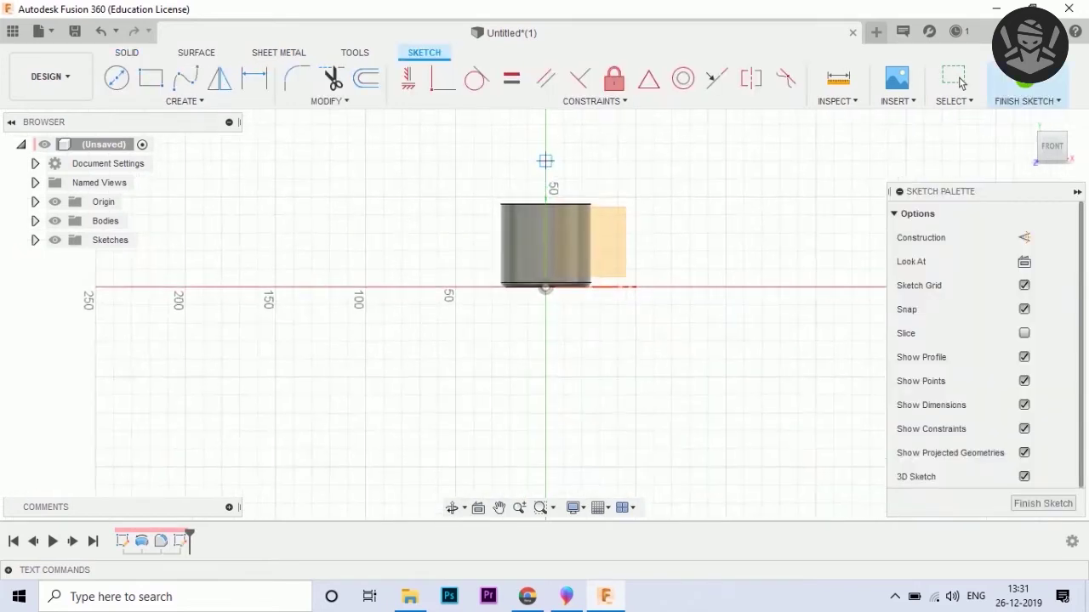
{"action": "scroll", "coordinate": [579, 200], "scroll_direction": "up", "scroll_amount": 2}
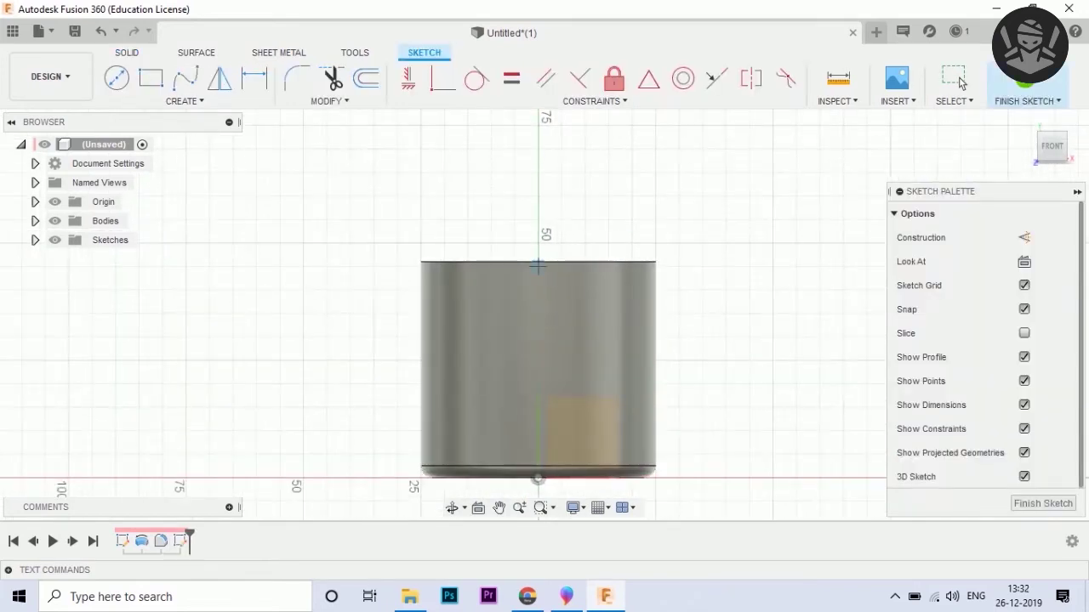
{"action": "scroll", "coordinate": [538, 264], "scroll_direction": "up", "scroll_amount": 2}
{"action": "left_click", "coordinate": [538, 236]}
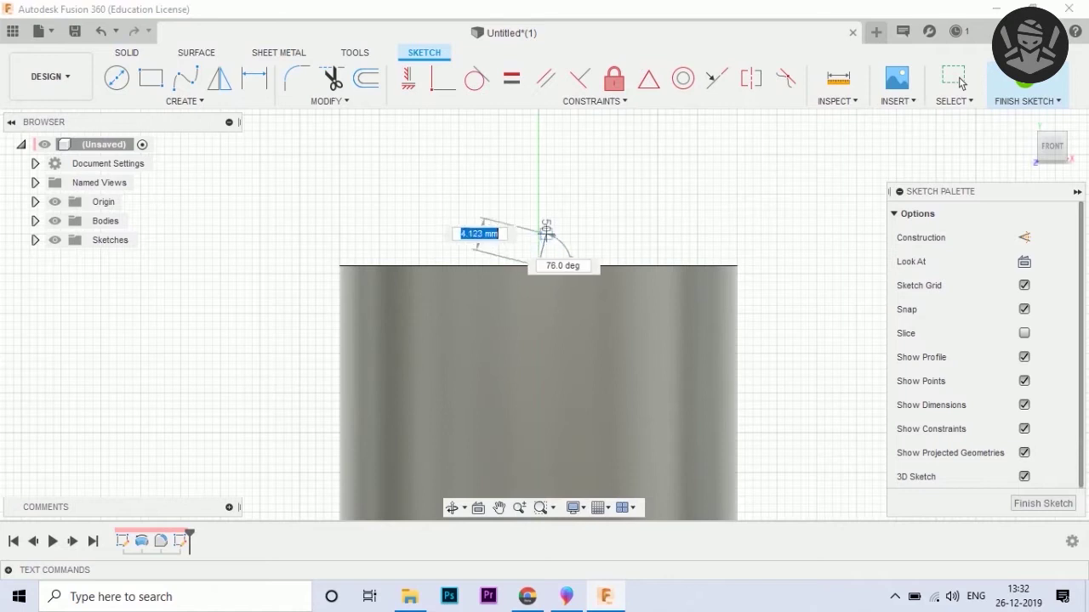
{"action": "type", "text": "3.8"}
{"action": "key", "text": "Tab"}
{"action": "key", "text": "Return"}
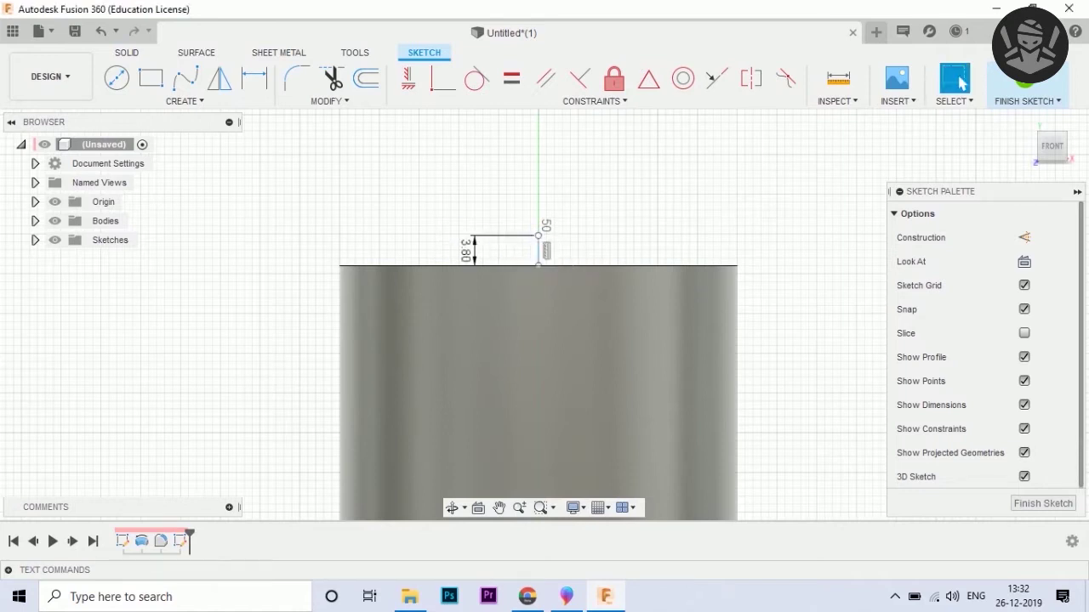
Draw a horizontal base line from that point to the cylinder's right side and 25 mm left
{"action": "left_click", "coordinate": [184, 101]}
{"action": "left_click", "coordinate": [961, 82]}
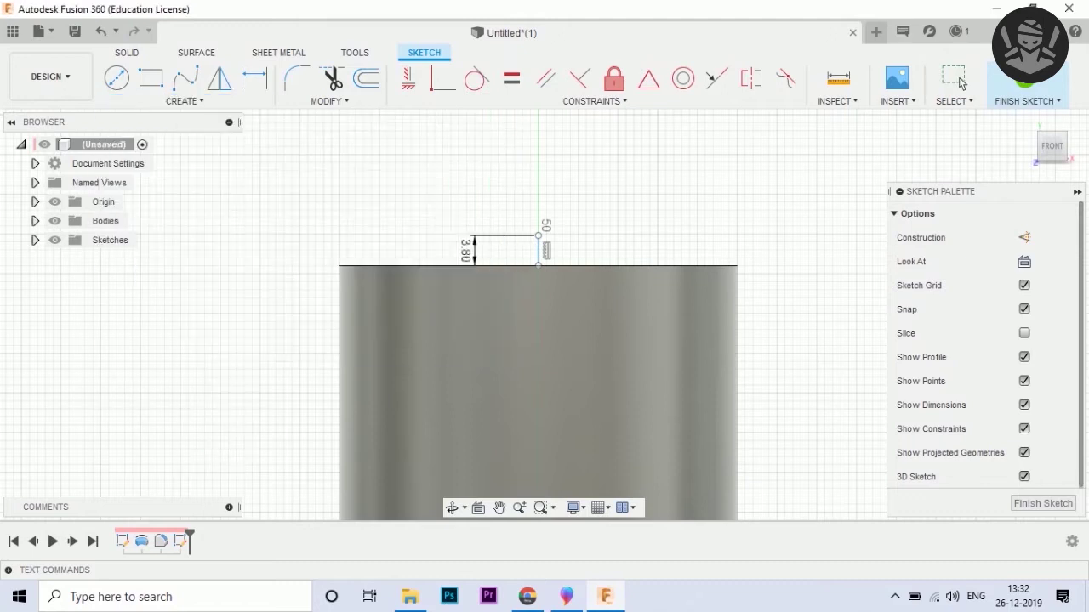
{"action": "left_click", "coordinate": [537, 236]}
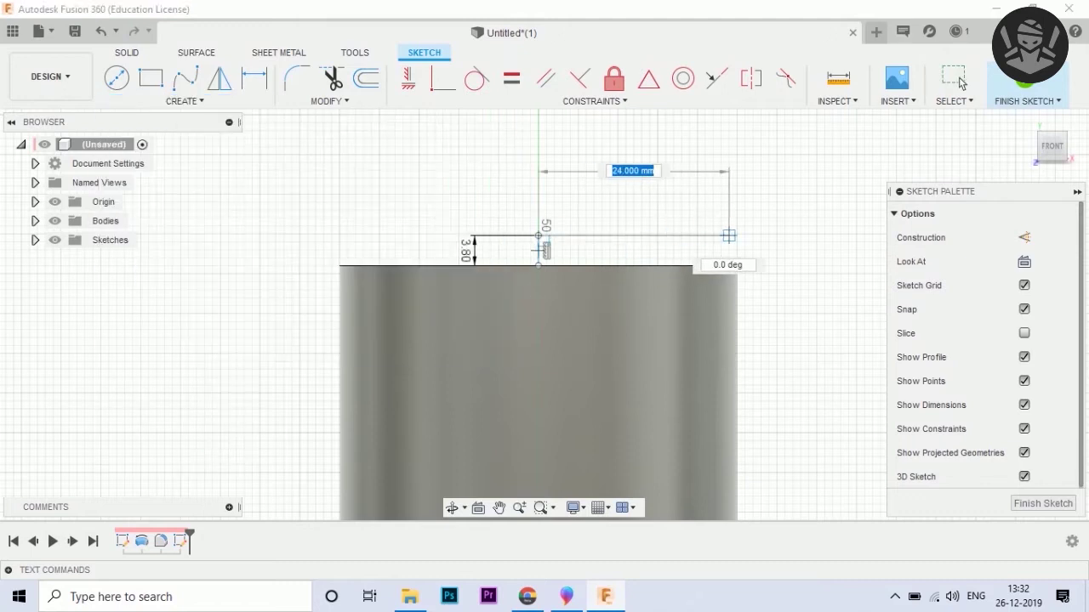
{"action": "left_click", "coordinate": [736, 235]}
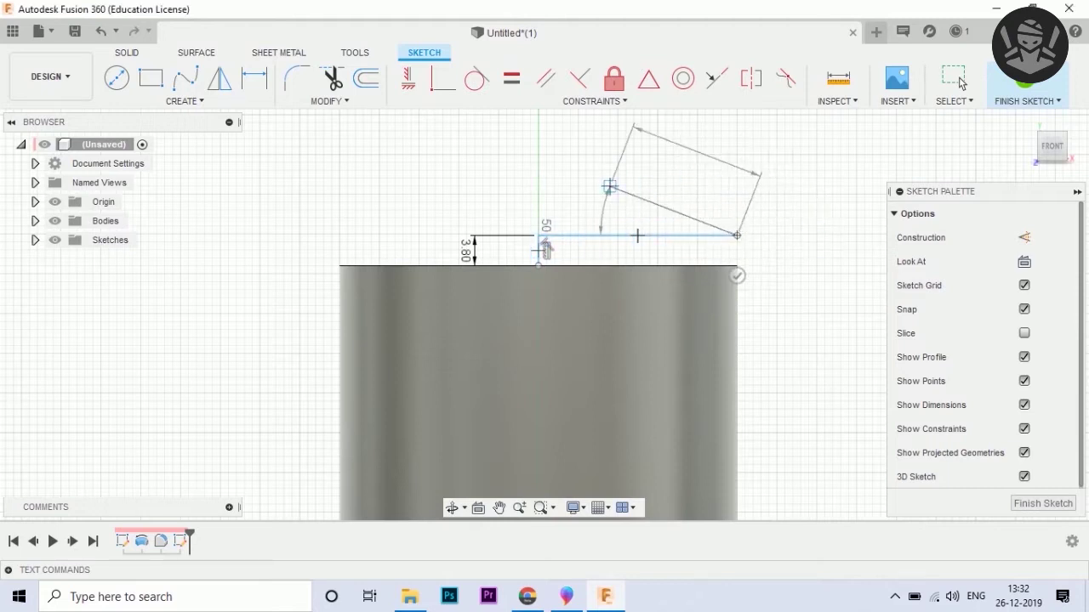
{"action": "left_click", "coordinate": [954, 79]}
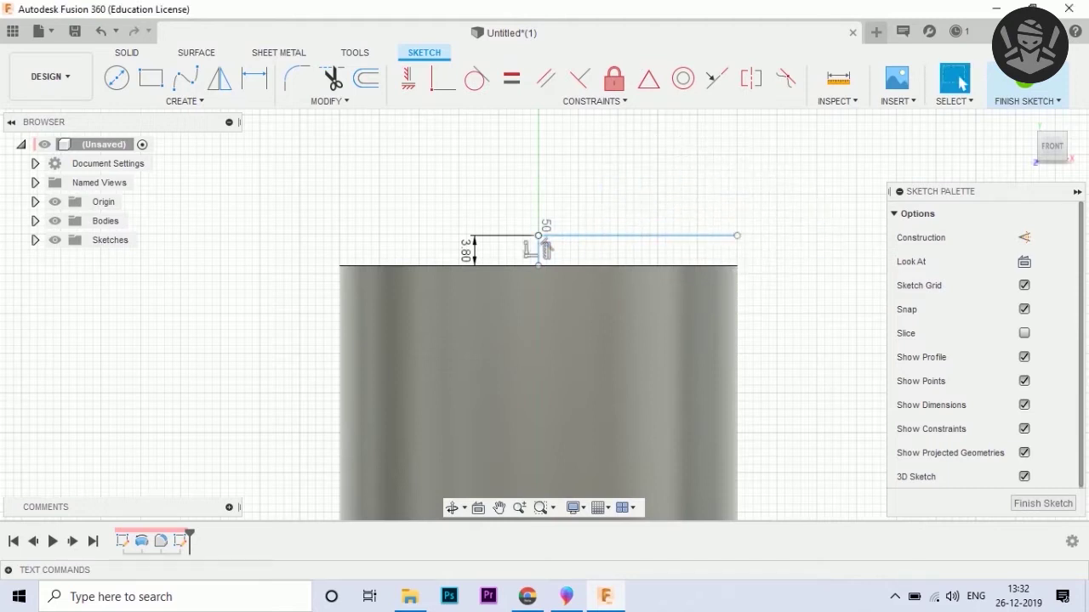
{"action": "left_click", "coordinate": [537, 236]}
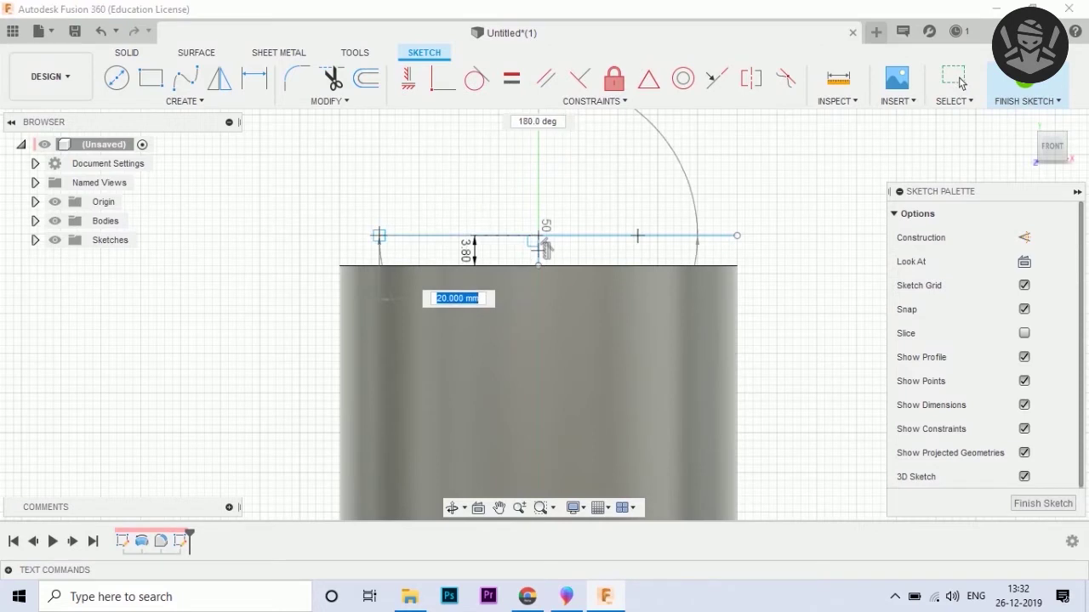
{"action": "type", "text": "25"}
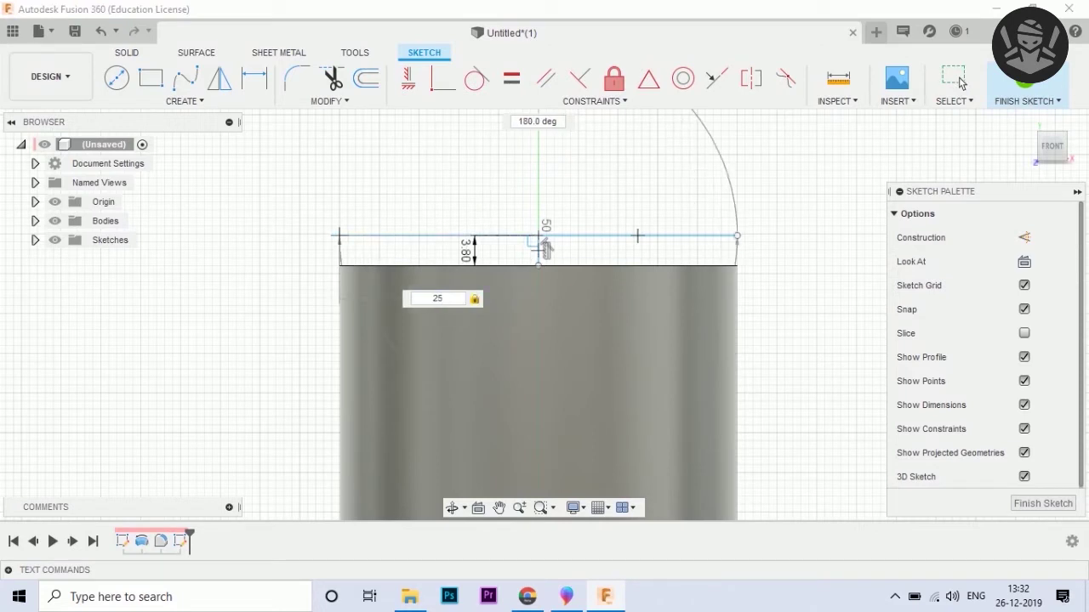
{"action": "key", "text": "Return"}
Draw a centre-point semicircle arc on the axis spanning the base line's ends
{"action": "scroll", "coordinate": [433, 456], "scroll_direction": "down", "scroll_amount": 2}
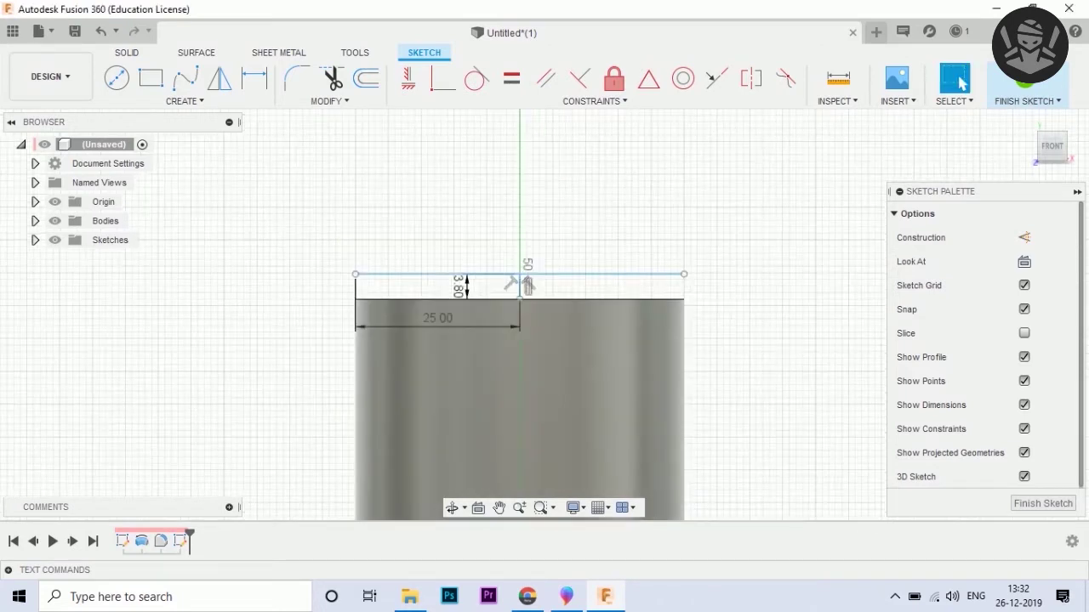
{"action": "left_click", "coordinate": [181, 102]}
{"action": "mouse_move", "coordinate": [170, 173]}
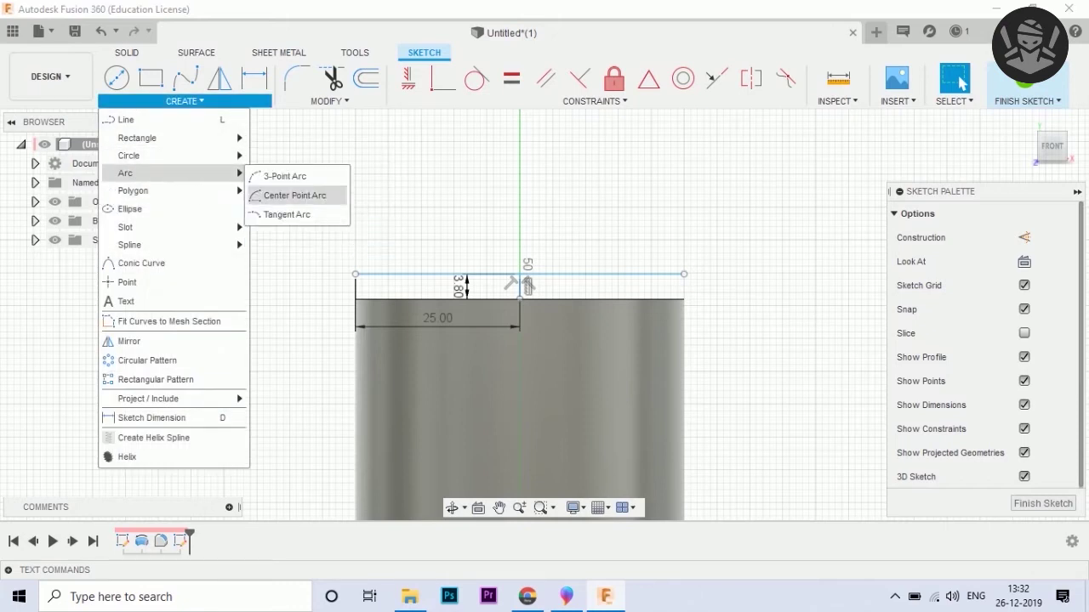
{"action": "left_click", "coordinate": [294, 195]}
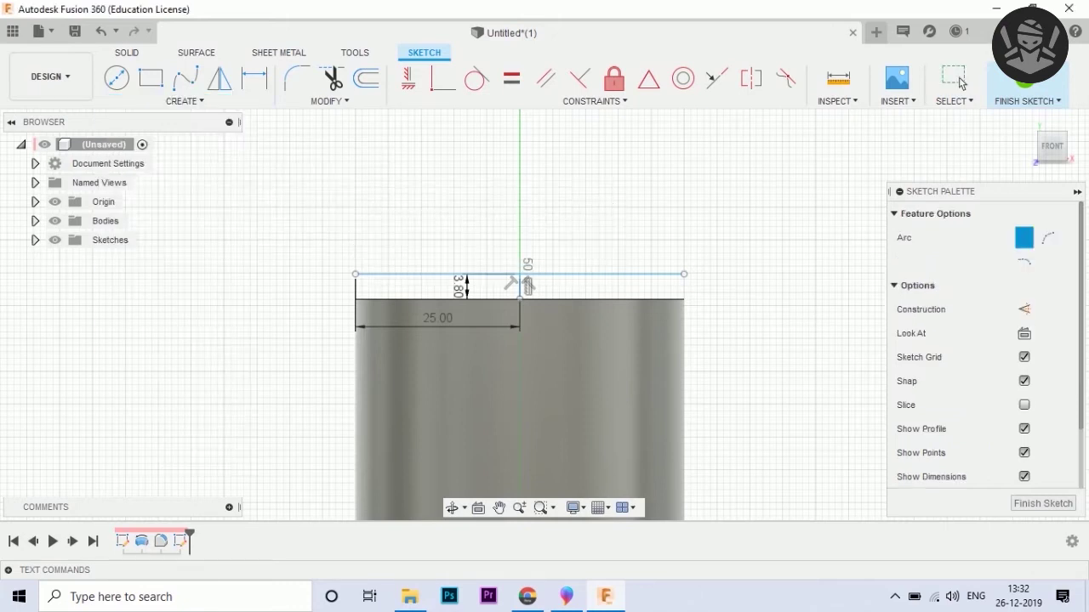
{"action": "left_click", "coordinate": [520, 274]}
{"action": "left_click", "coordinate": [684, 274]}
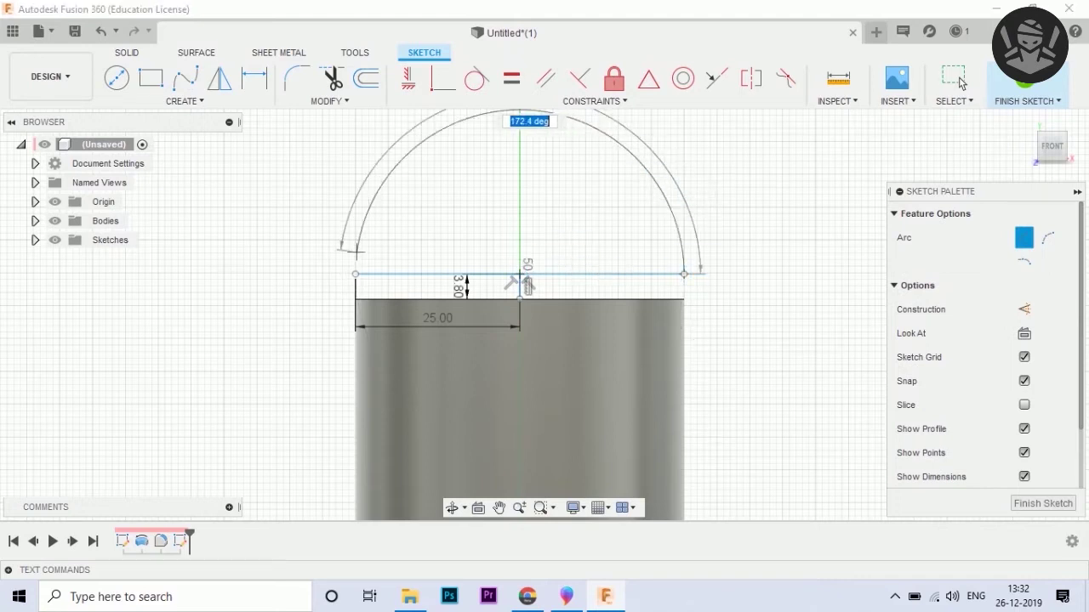
{"action": "left_click", "coordinate": [355, 274]}
{"action": "left_click", "coordinate": [185, 101]}
{"action": "key", "text": "Escape"}
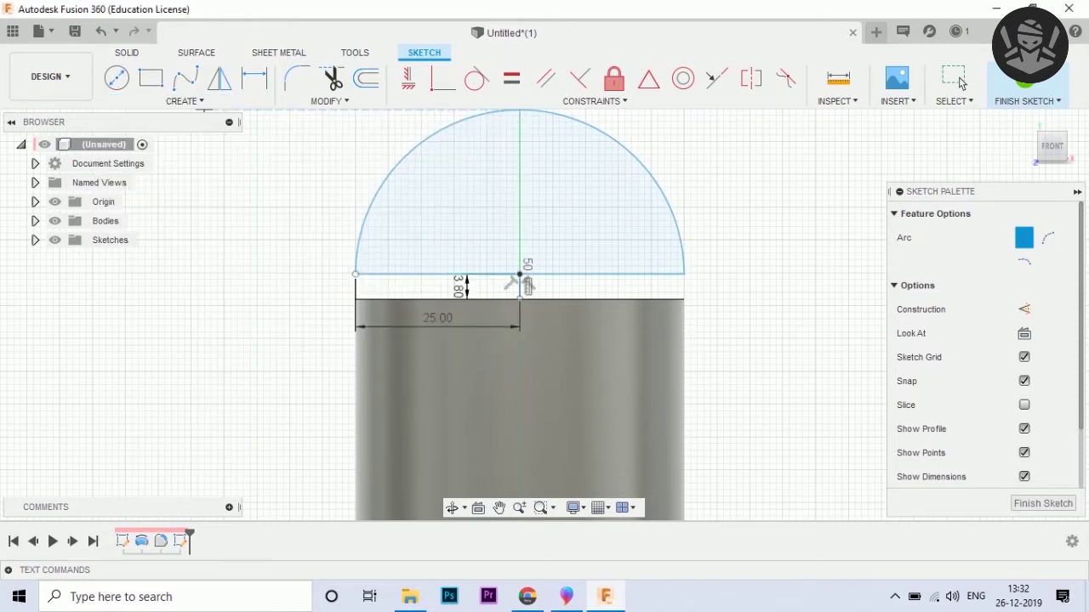
Add a vertical centre line, trim away the arc's and base line's left halves, and finish the sketch
{"action": "left_click", "coordinate": [520, 274]}
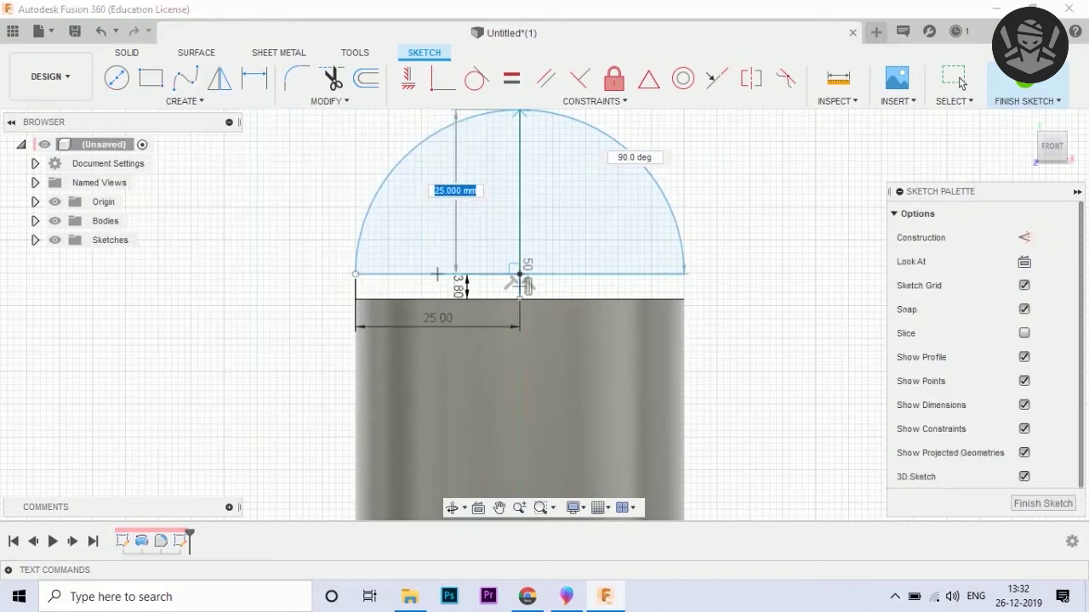
{"action": "scroll", "coordinate": [523, 281], "scroll_direction": "down", "scroll_amount": 2}
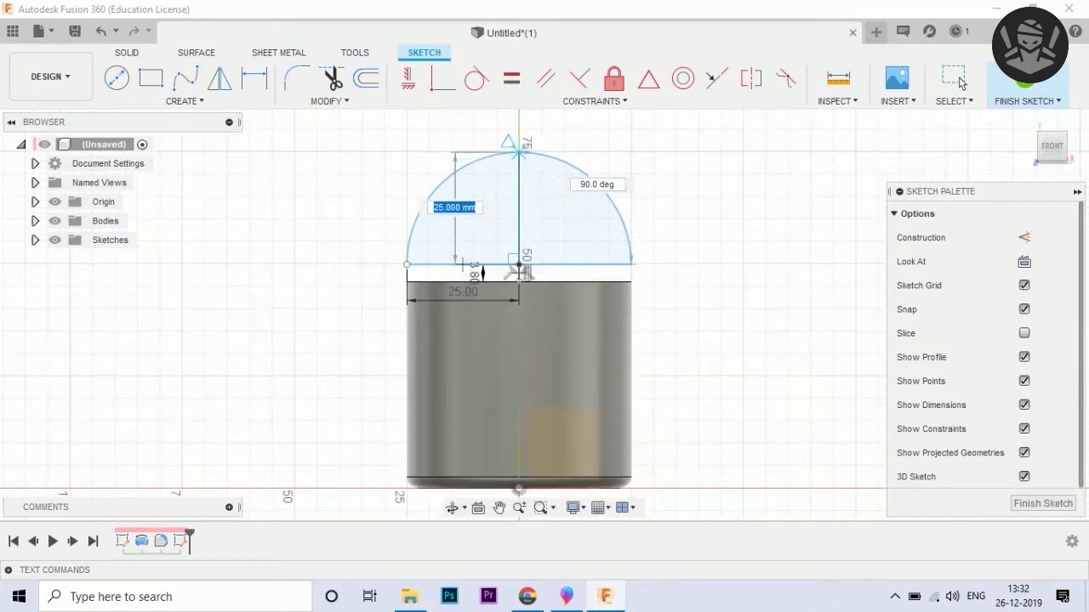
{"action": "key", "text": "Escape"}
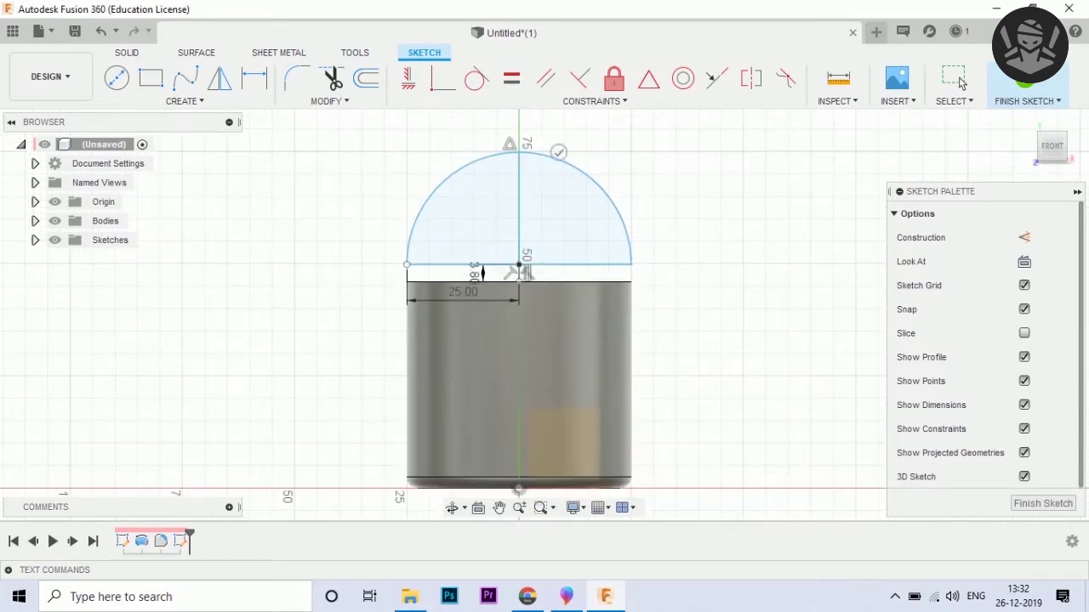
{"action": "left_click", "coordinate": [333, 78]}
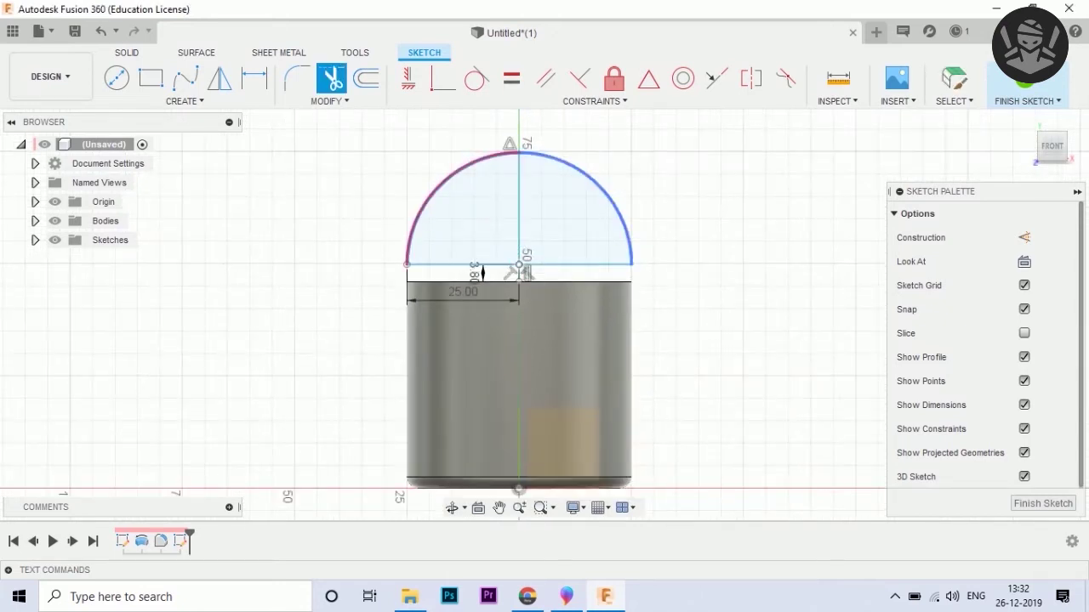
{"action": "left_click", "coordinate": [516, 271]}
{"action": "left_click", "coordinate": [511, 267]}
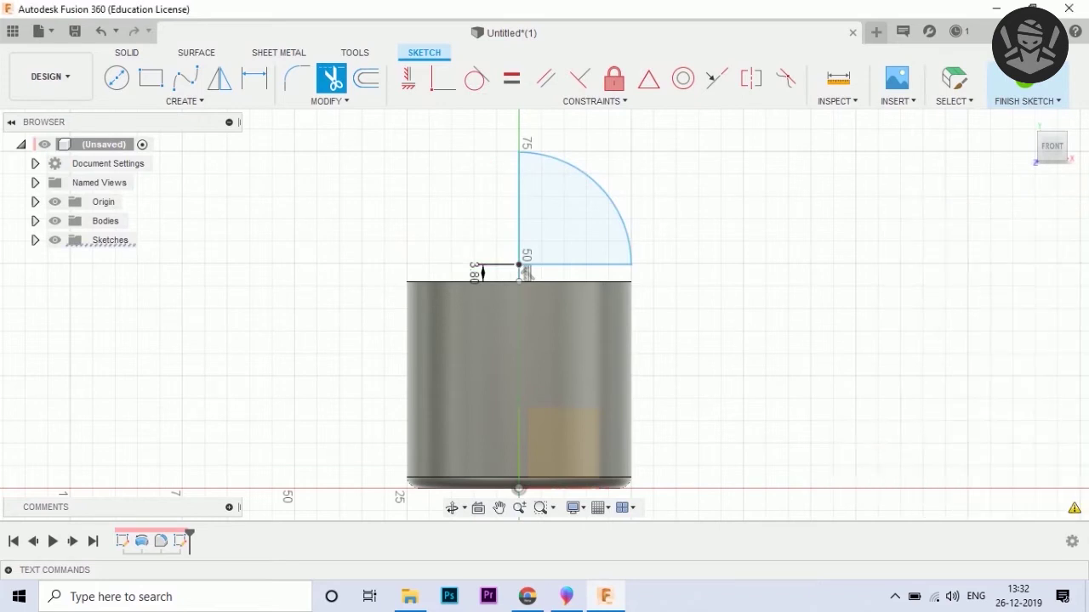
{"action": "left_click", "coordinate": [1025, 78]}
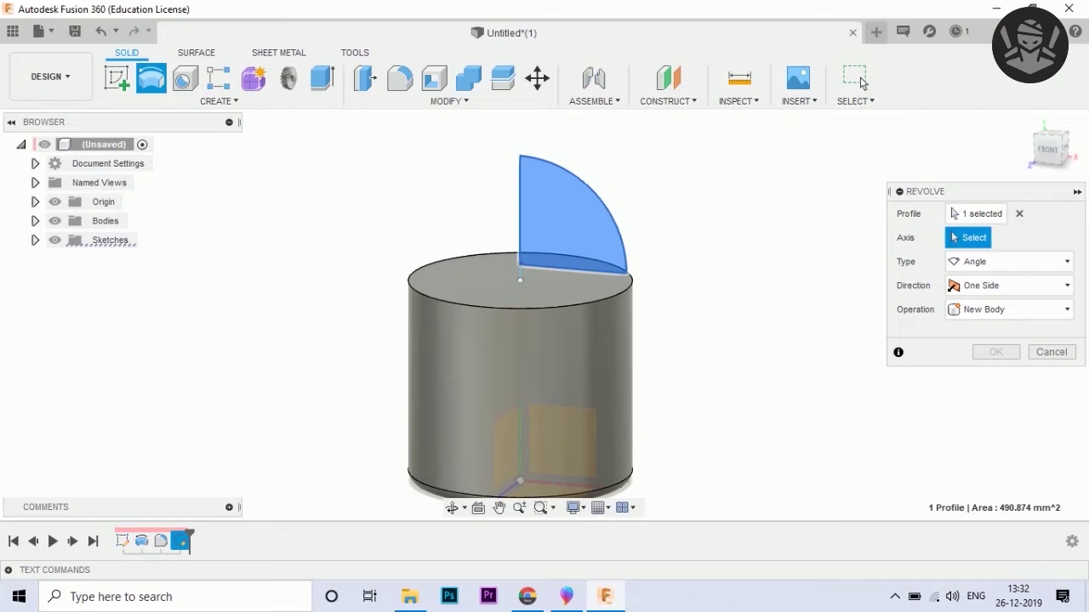
Revolve the quarter-circle profile 360° around the vertical centre line to form the dome
{"action": "left_click", "coordinate": [520, 213]}
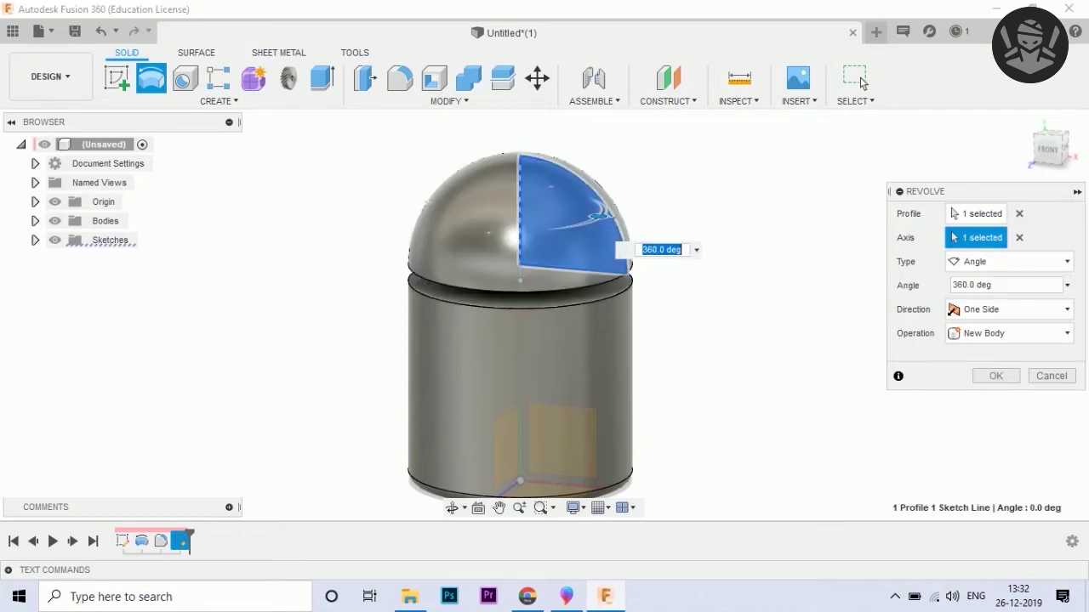
{"action": "key", "text": "Return"}
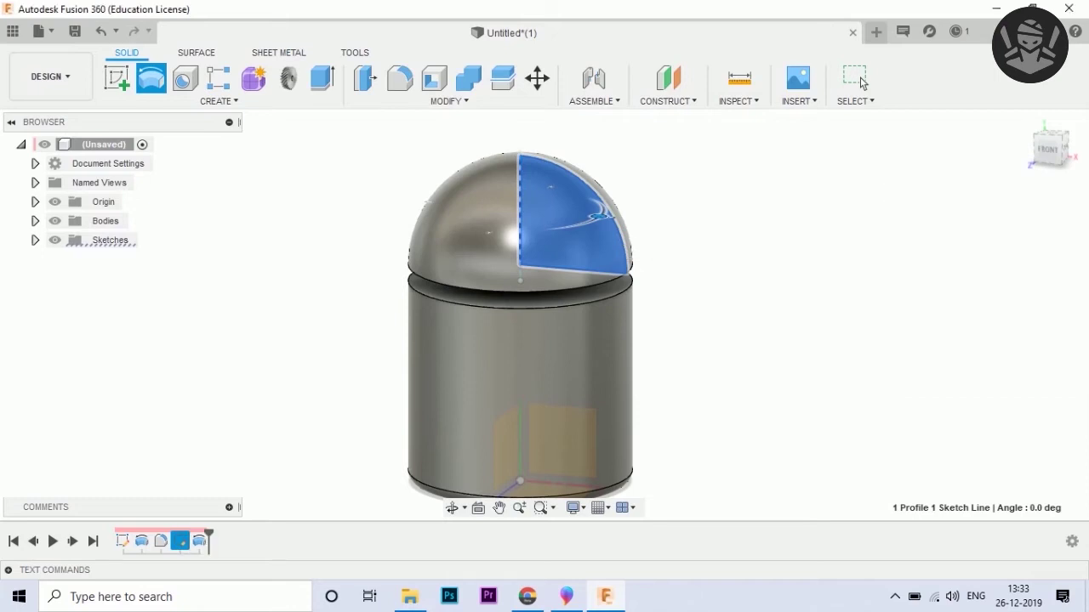
{"action": "left_click", "coordinate": [856, 79]}
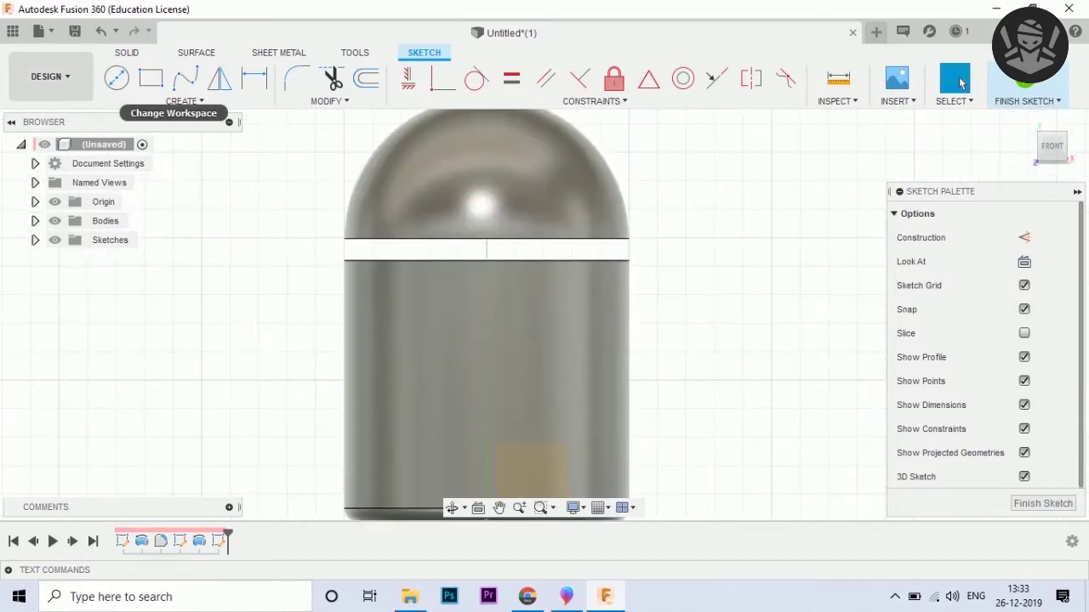
Draw a 14 mm vertical line up from the head base and an 11 mm line to the left
{"action": "left_click", "coordinate": [485, 240]}
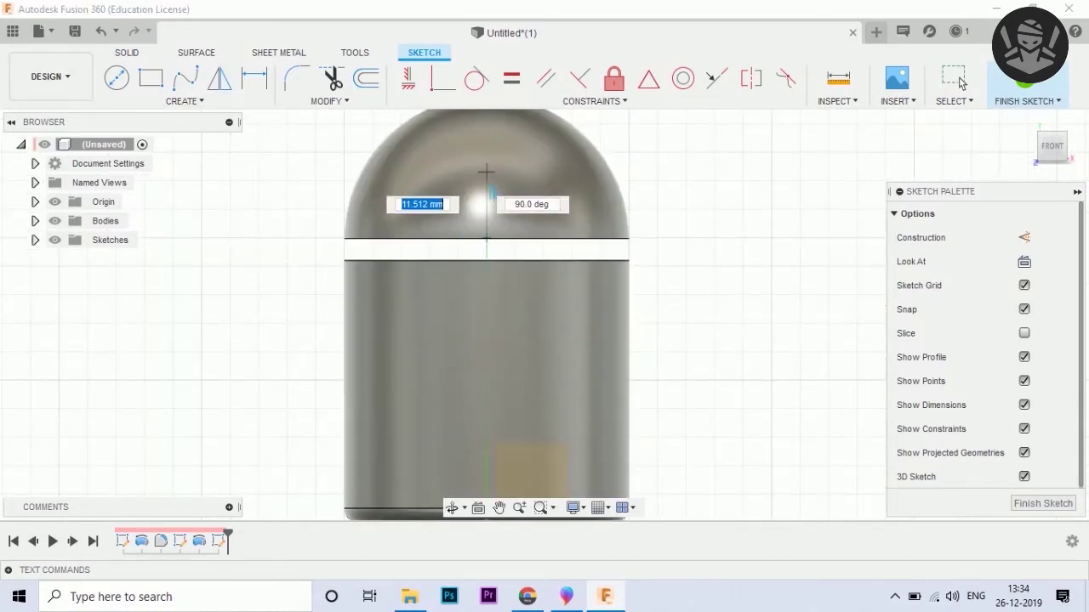
{"action": "type", "text": "14"}
{"action": "left_click", "coordinate": [960, 81]}
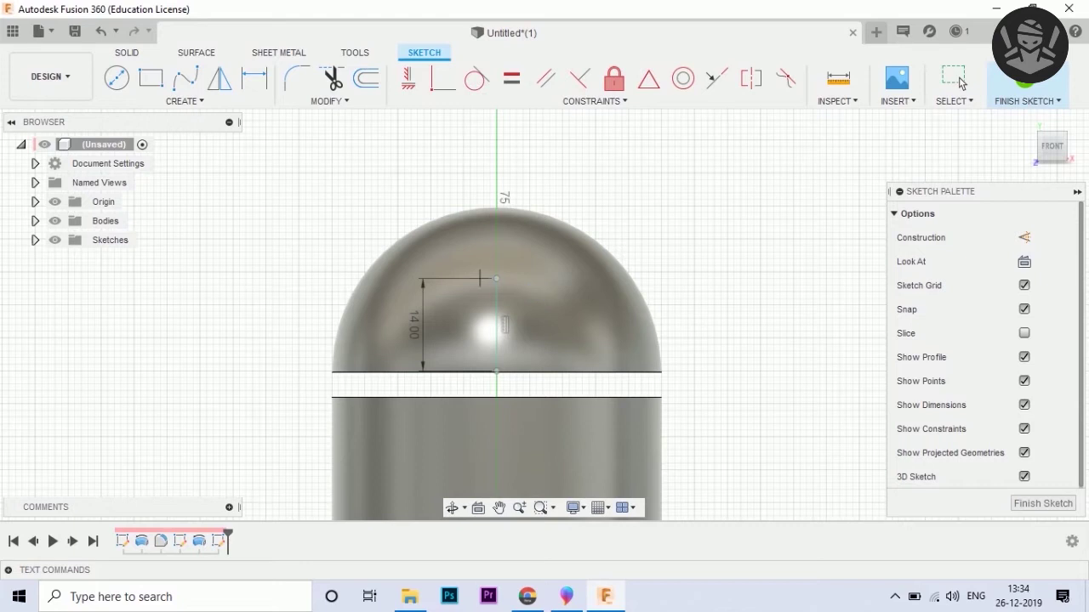
{"action": "left_click", "coordinate": [496, 279]}
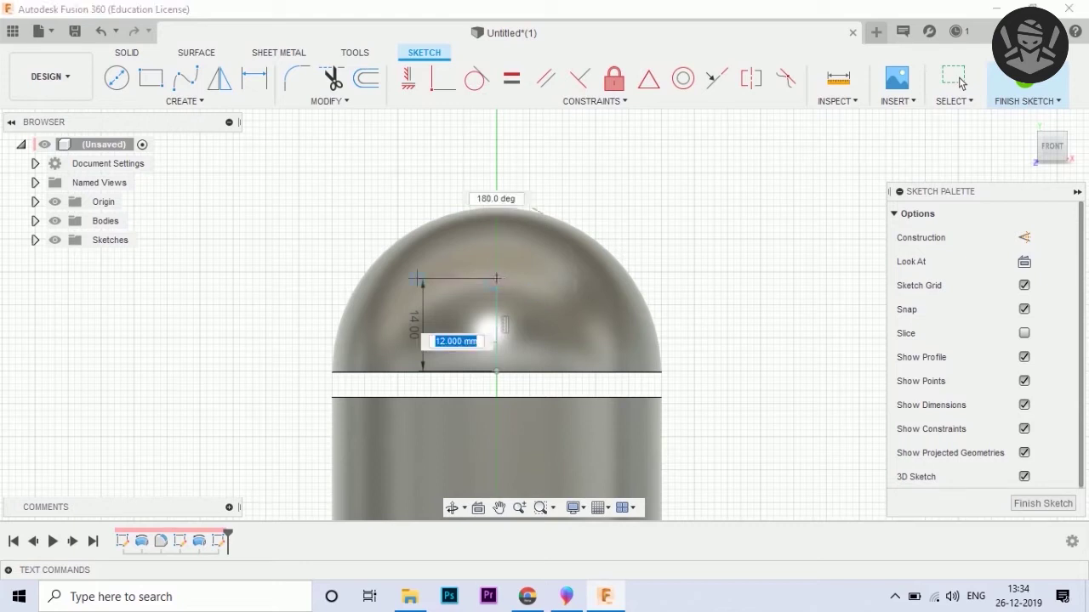
{"action": "type", "text": "11"}
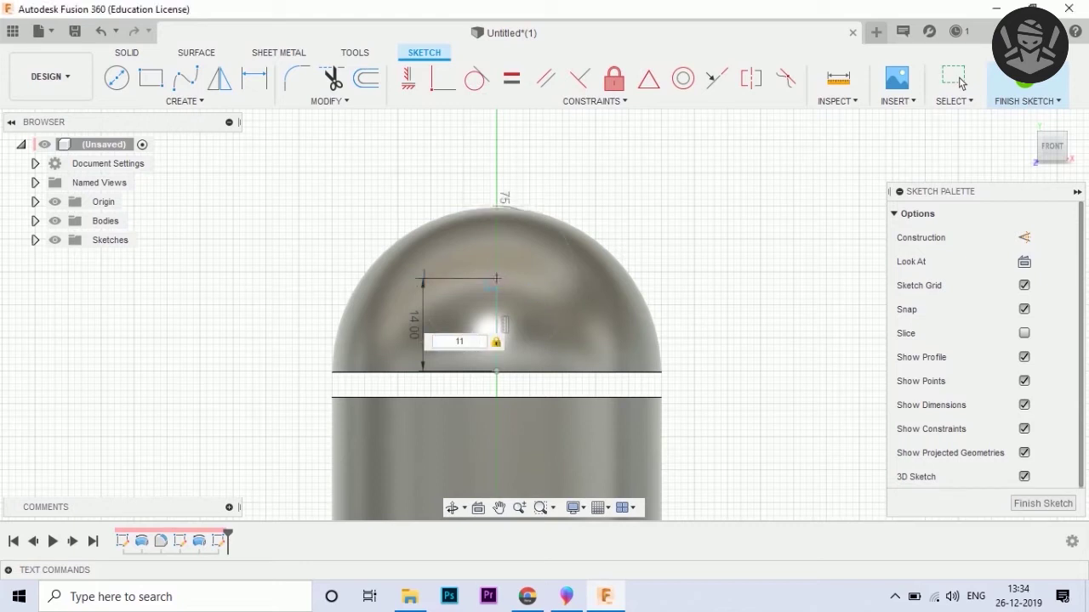
{"action": "left_click", "coordinate": [960, 81]}
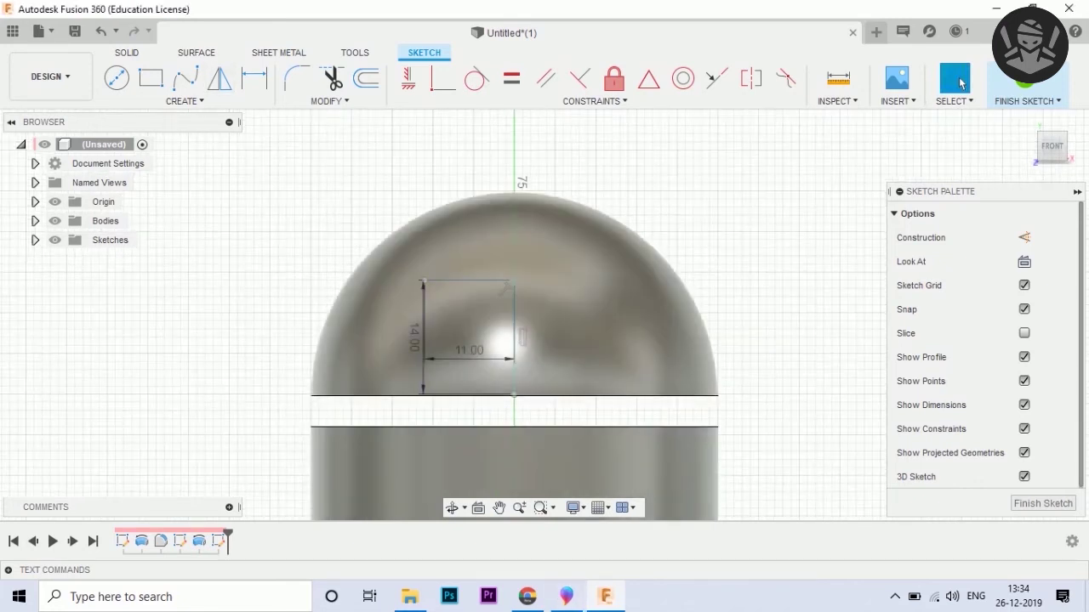
{"action": "left_click", "coordinate": [566, 596]}
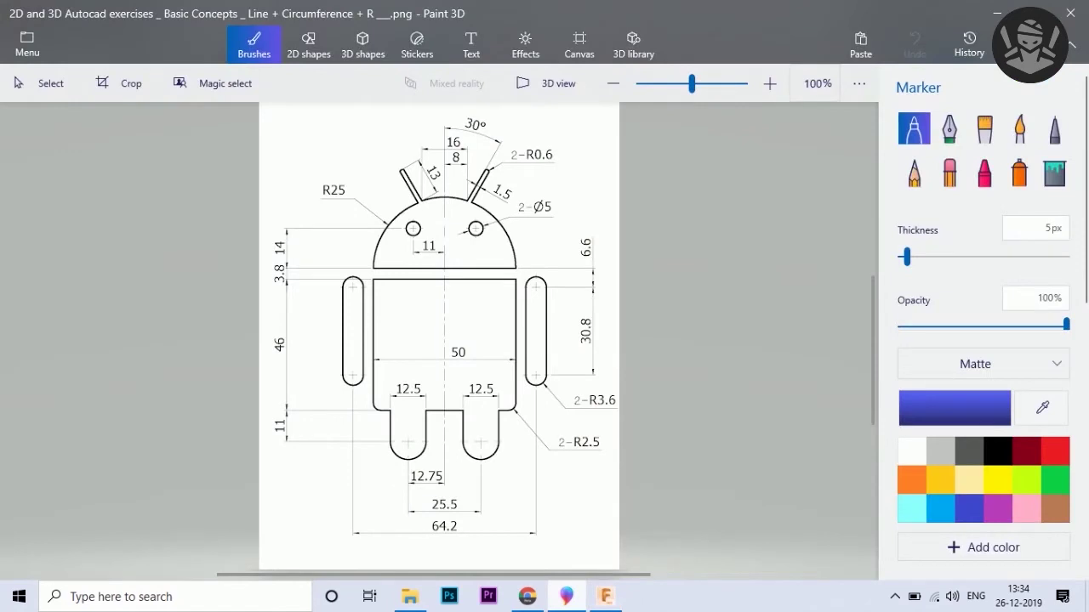
{"action": "key", "text": "alt+Tab"}
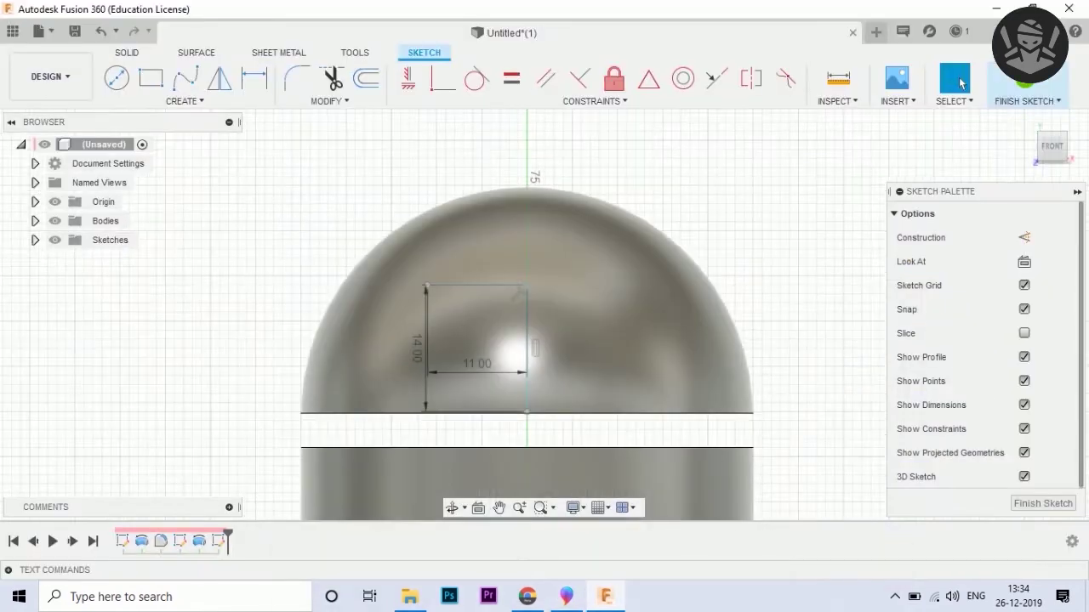
{"action": "key", "text": "c"}
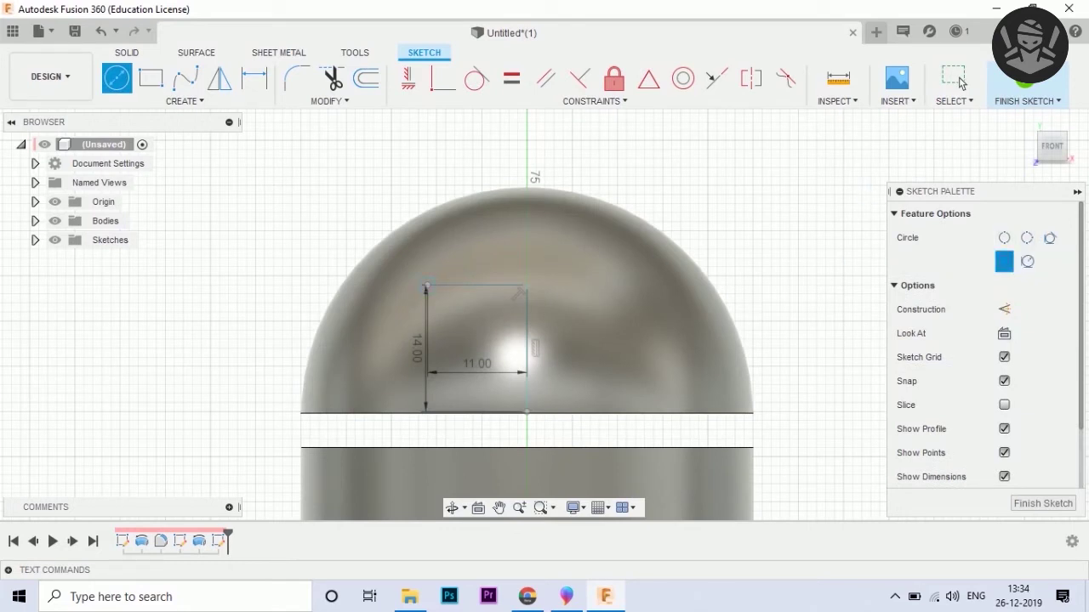
Draw a 5 mm eye circle centred at the end of the 11 mm line
{"action": "left_click", "coordinate": [426, 287]}
{"action": "type", "text": "5"}
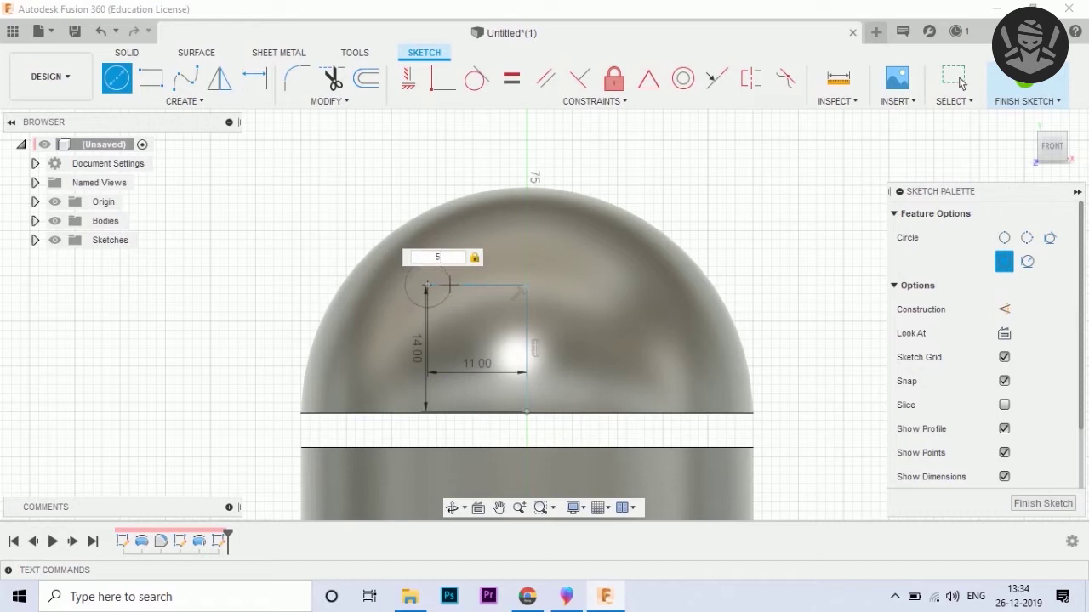
{"action": "key", "text": "Return"}
{"action": "left_click", "coordinate": [960, 83]}
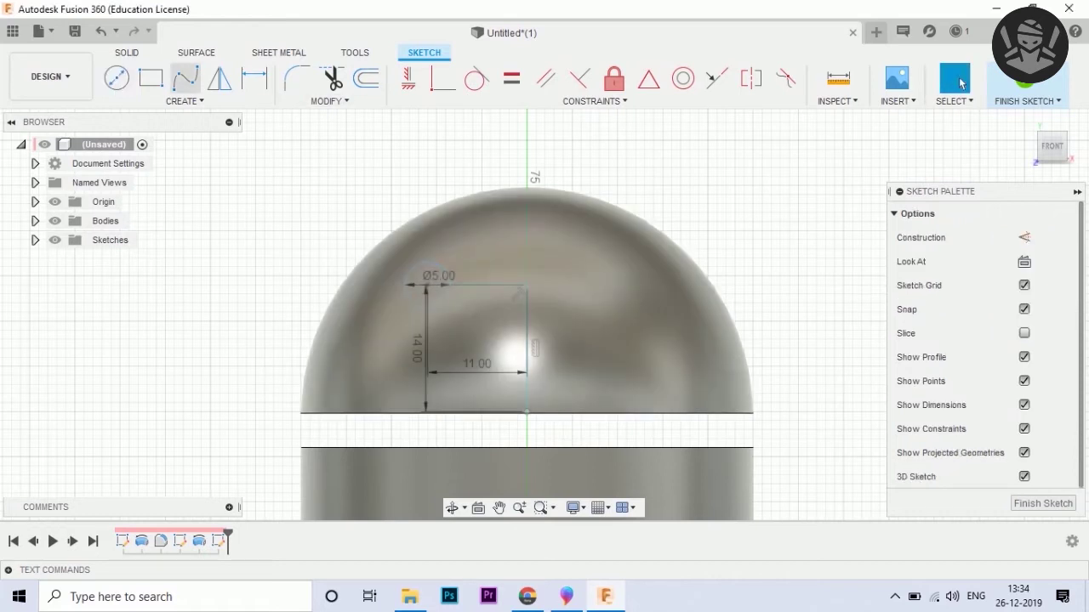
Mirror the eye circle across the vertical centre line and finish the sketch
{"action": "left_click", "coordinate": [219, 78]}
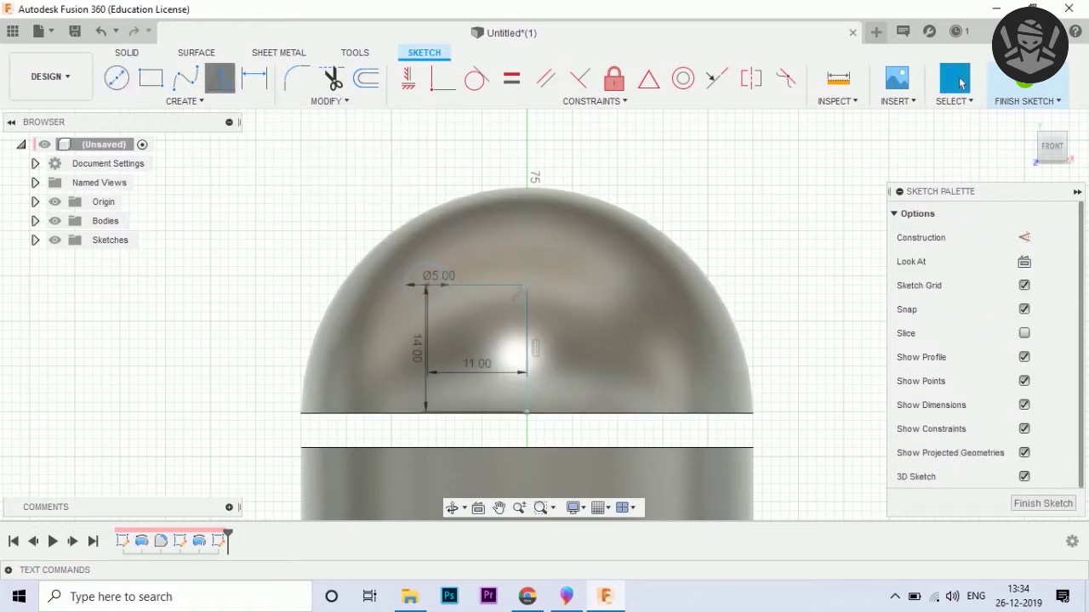
{"action": "left_click", "coordinate": [405, 283]}
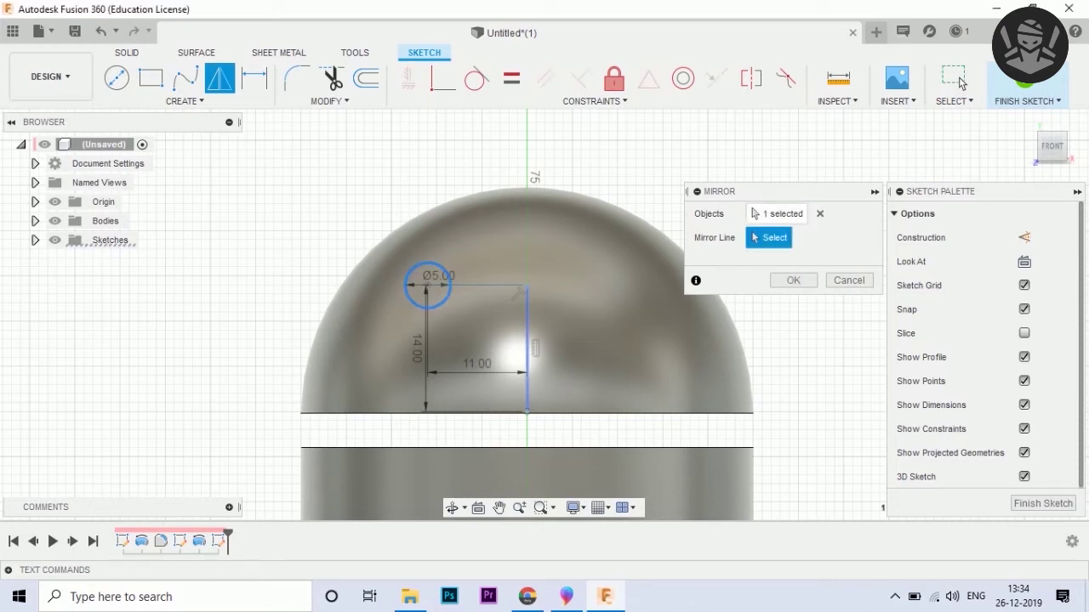
{"action": "left_click", "coordinate": [527, 349]}
{"action": "left_click", "coordinate": [792, 280]}
{"action": "scroll", "coordinate": [705, 202], "scroll_direction": "down", "scroll_amount": 5}
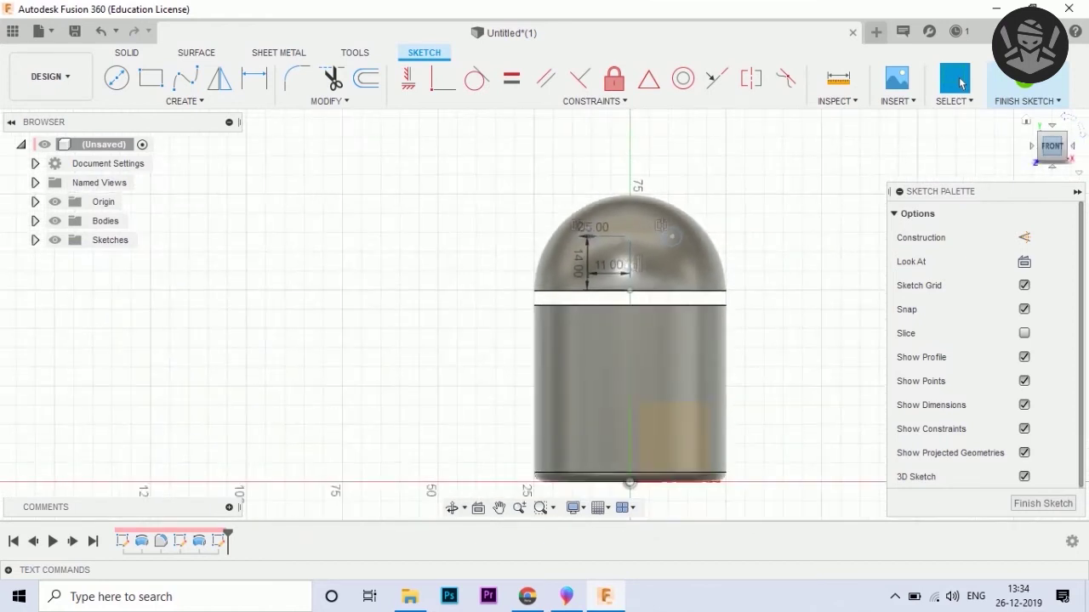
{"action": "key", "text": "F6"}
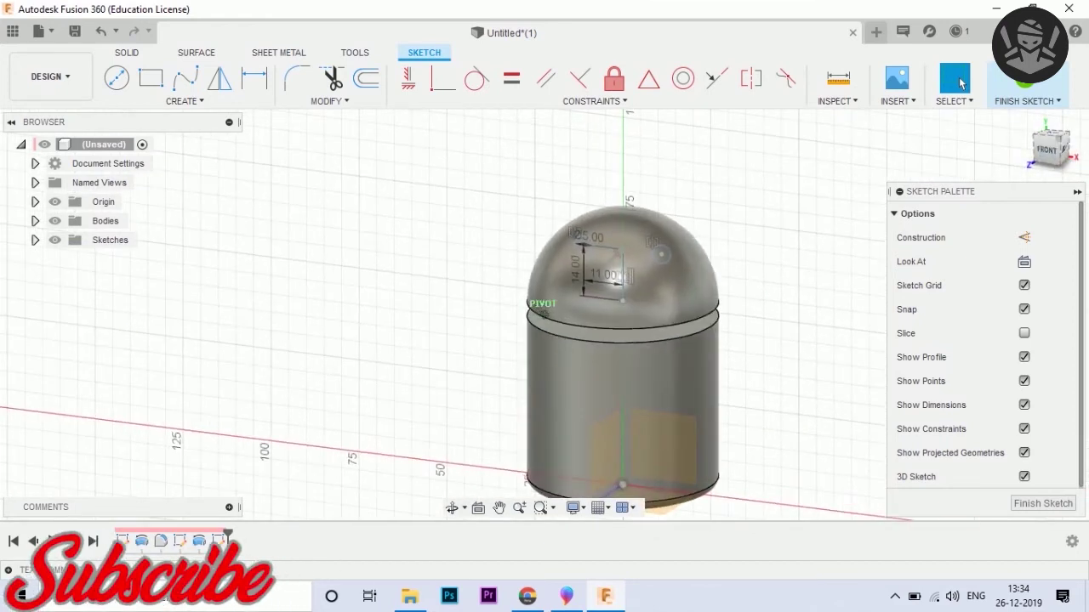
{"action": "key", "text": "Return"}
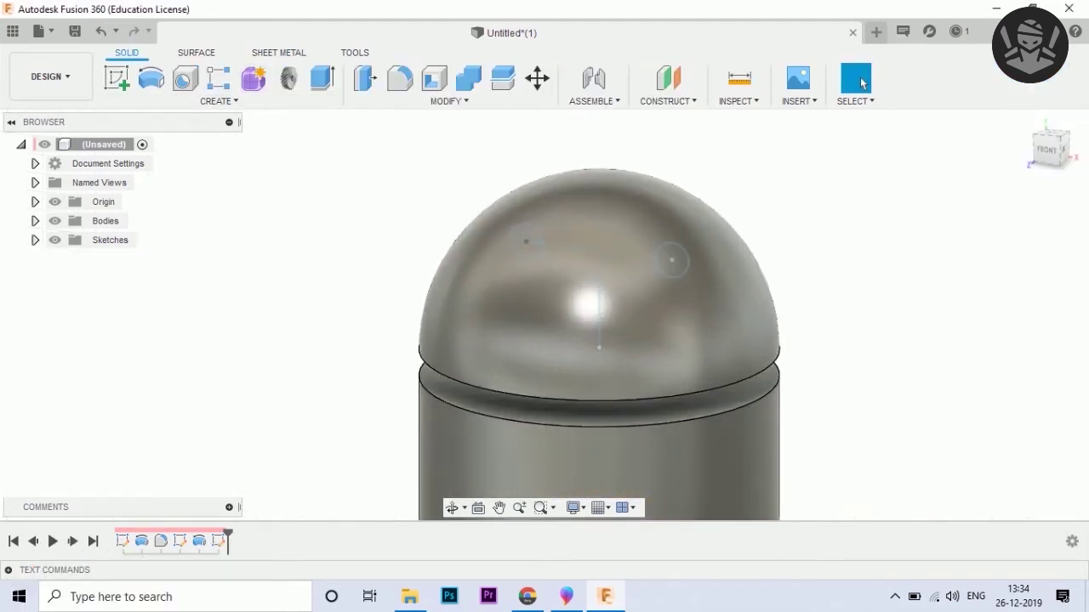
Extrude both 5 mm eye circles 29 mm into cylinders protruding from the dome
{"action": "left_click", "coordinate": [197, 53]}
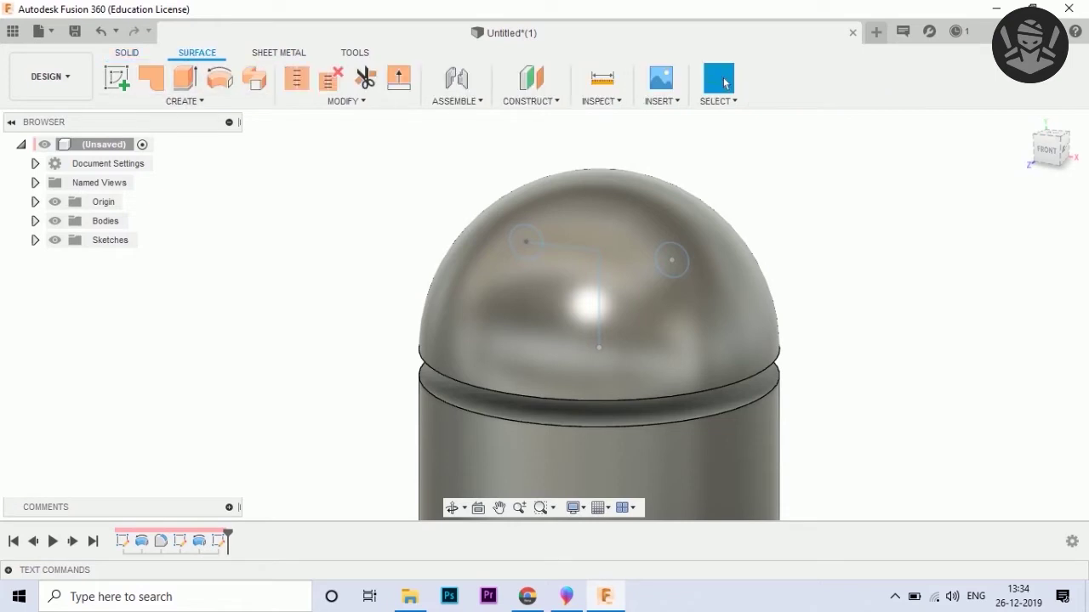
{"action": "key", "text": "e"}
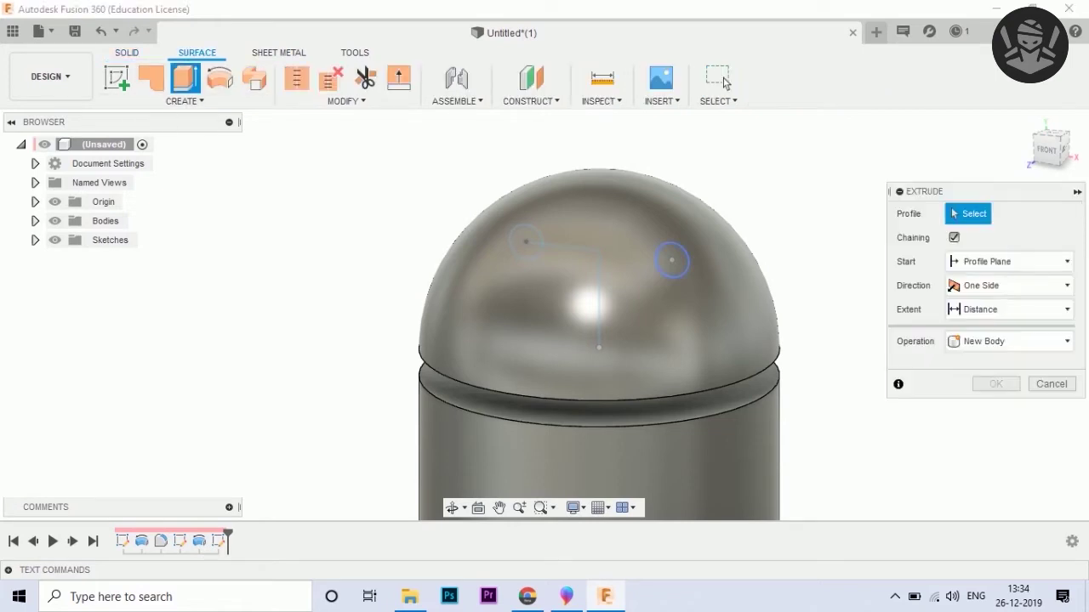
{"action": "left_click", "coordinate": [672, 259]}
{"action": "left_click", "coordinate": [526, 243]}
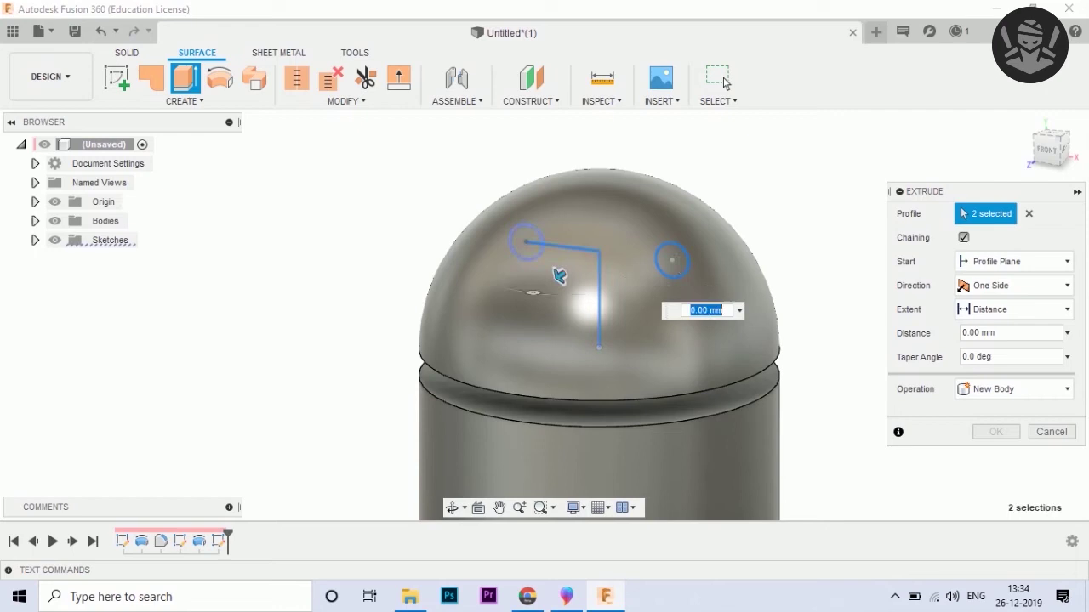
{"action": "left_click", "coordinate": [677, 264]}
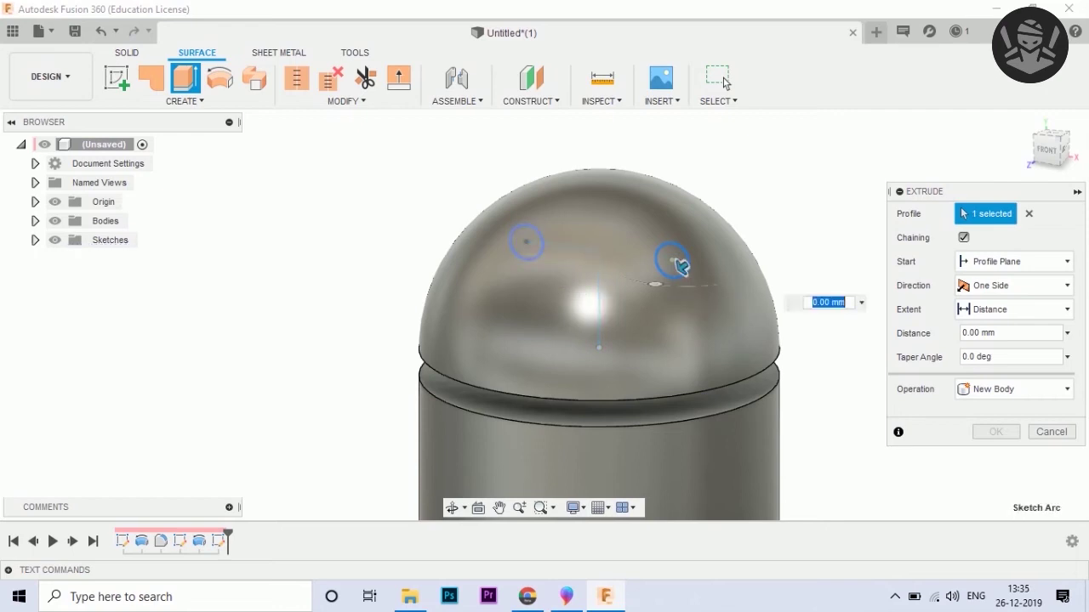
{"action": "left_click", "coordinate": [680, 266]}
{"action": "mouse_move", "coordinate": [525, 242]}
{"action": "left_mouse_down"}
{"action": "mouse_move", "coordinate": [438, 297]}
{"action": "mouse_move", "coordinate": [448, 294]}
{"action": "left_mouse_up"}
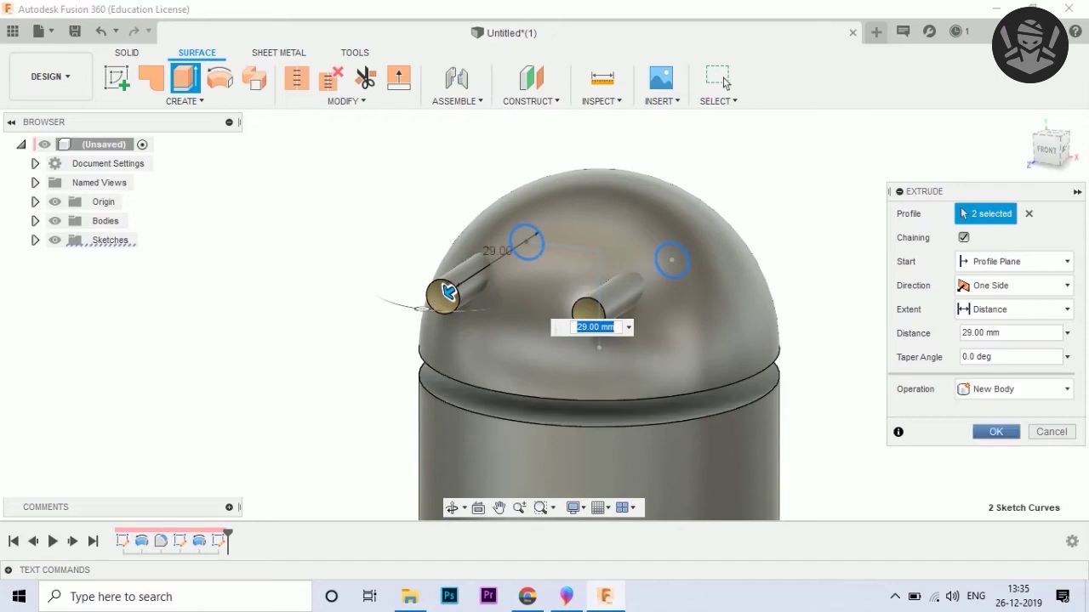
{"action": "key", "text": "Return"}
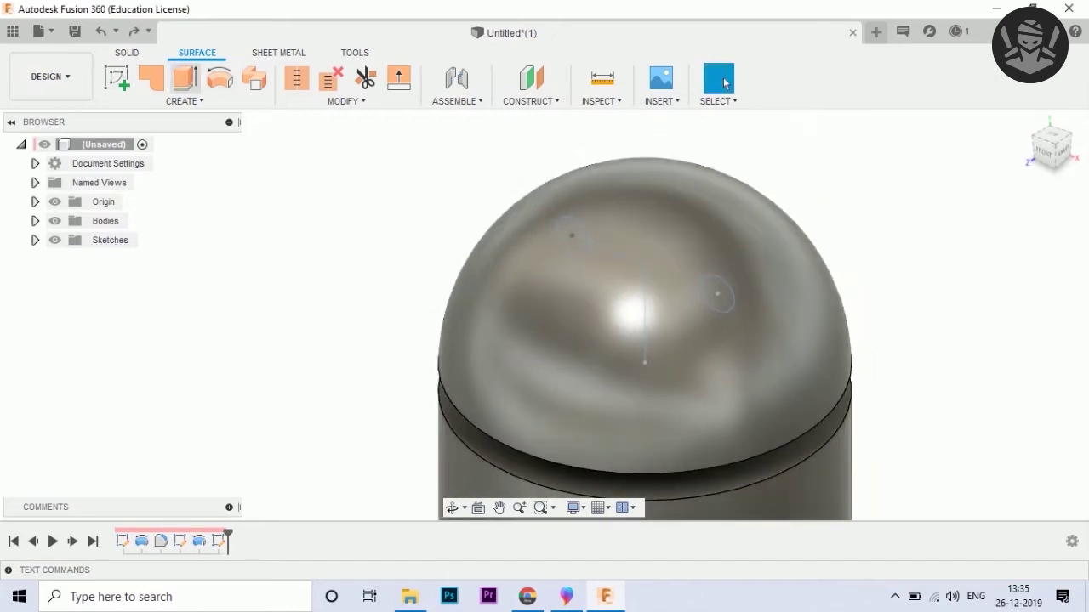
{"action": "key", "text": "ctrl+y"}
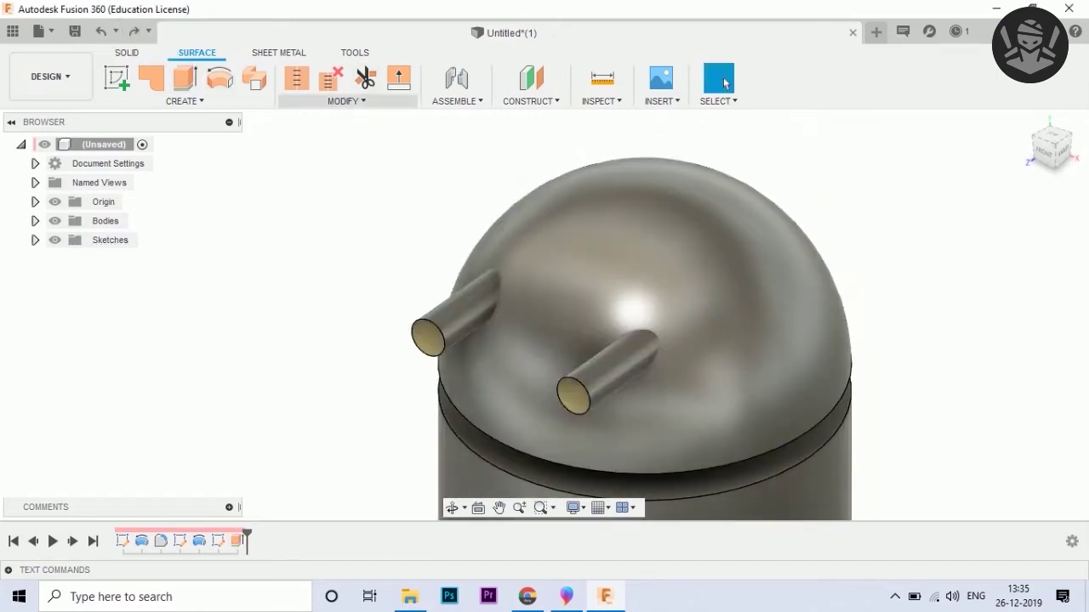
Split the dome face using both eye cylinders as splitting tools
{"action": "left_click", "coordinate": [345, 100]}
{"action": "left_click", "coordinate": [316, 292]}
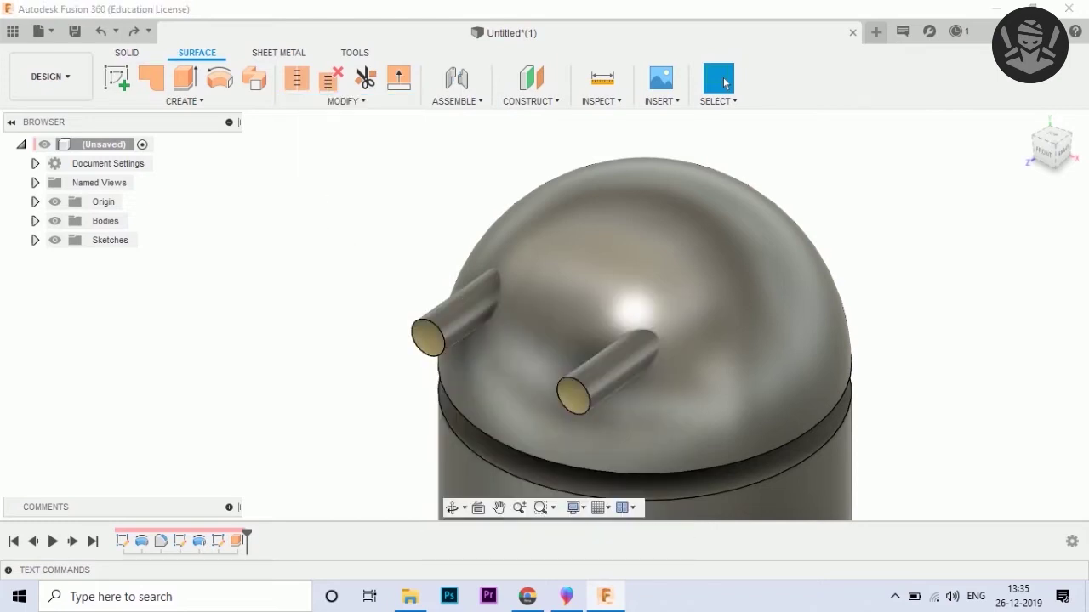
{"action": "left_click", "coordinate": [638, 255]}
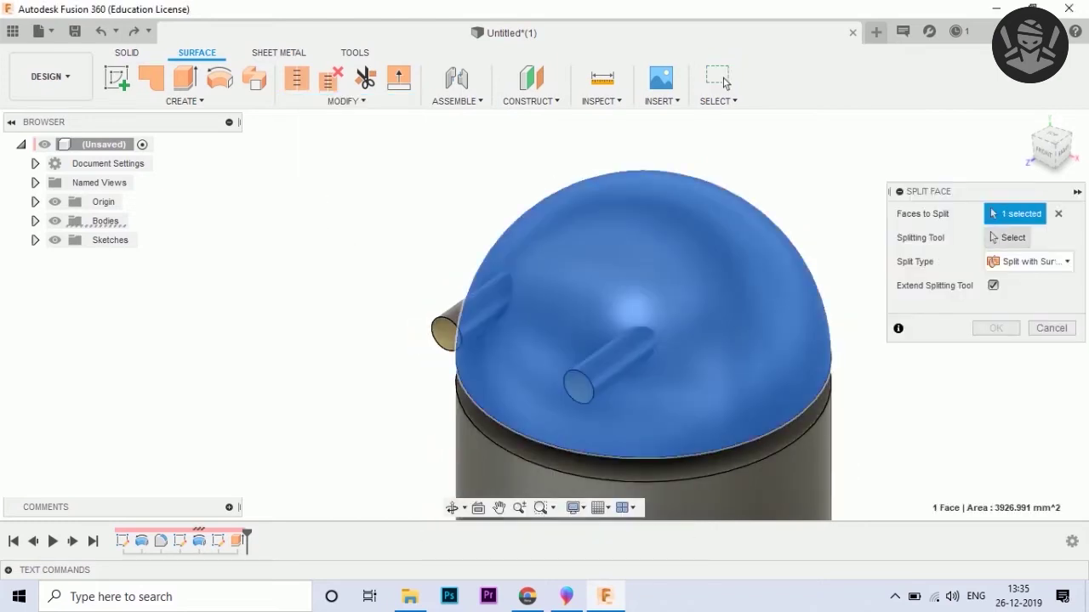
{"action": "left_click", "coordinate": [1007, 237]}
{"action": "left_click", "coordinate": [633, 340]}
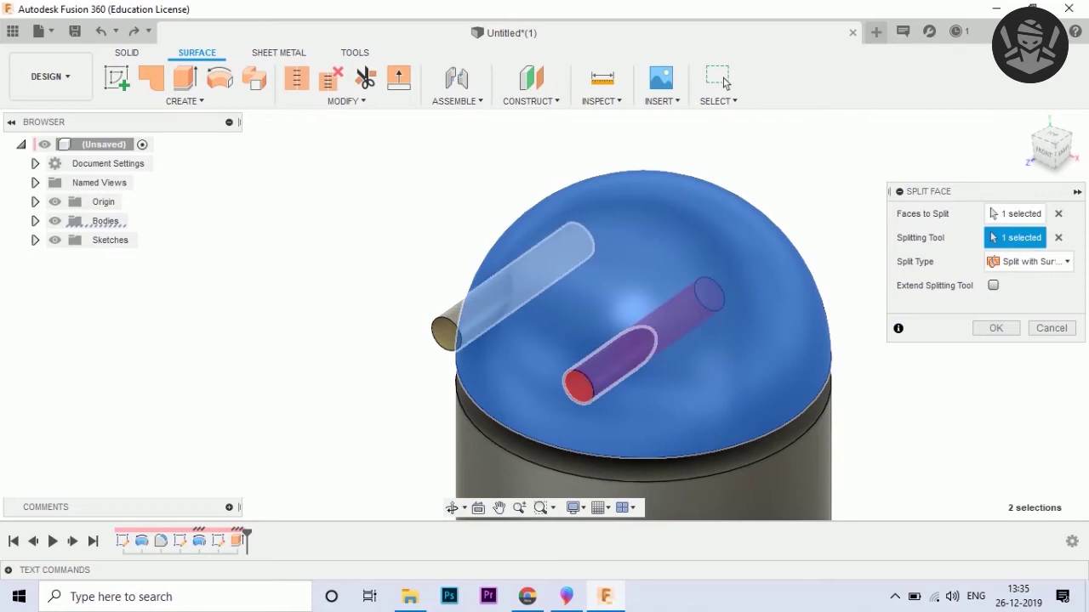
{"action": "left_click", "coordinate": [502, 293]}
{"action": "left_click", "coordinate": [725, 83]}
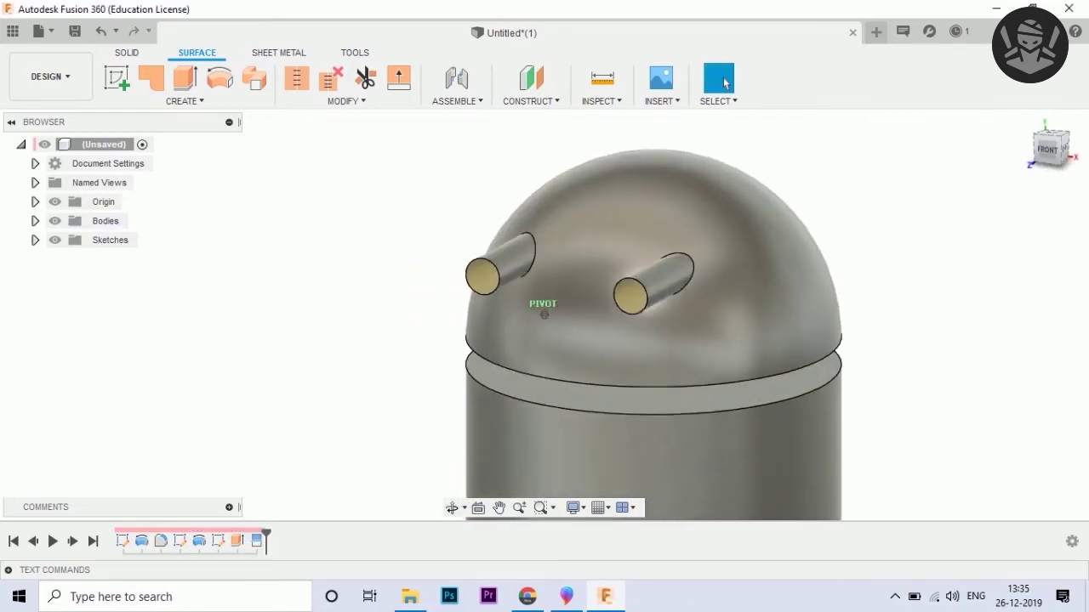
Delete both eye cylinders and start a new sketch on the XY plane
{"action": "left_click", "coordinate": [695, 270]}
{"action": "key", "text": "Delete"}
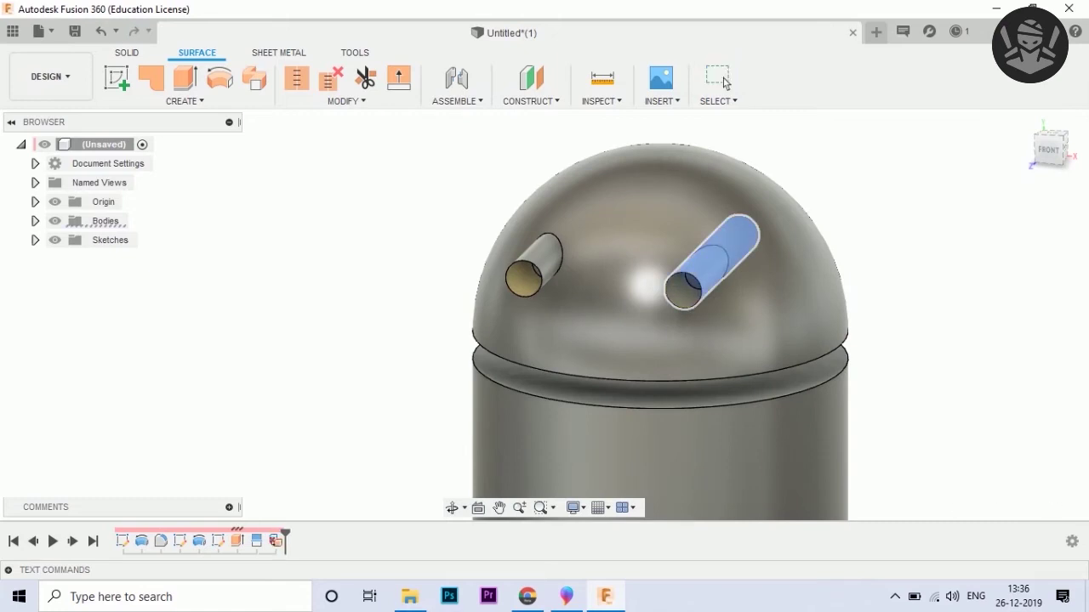
{"action": "left_click", "coordinate": [534, 262]}
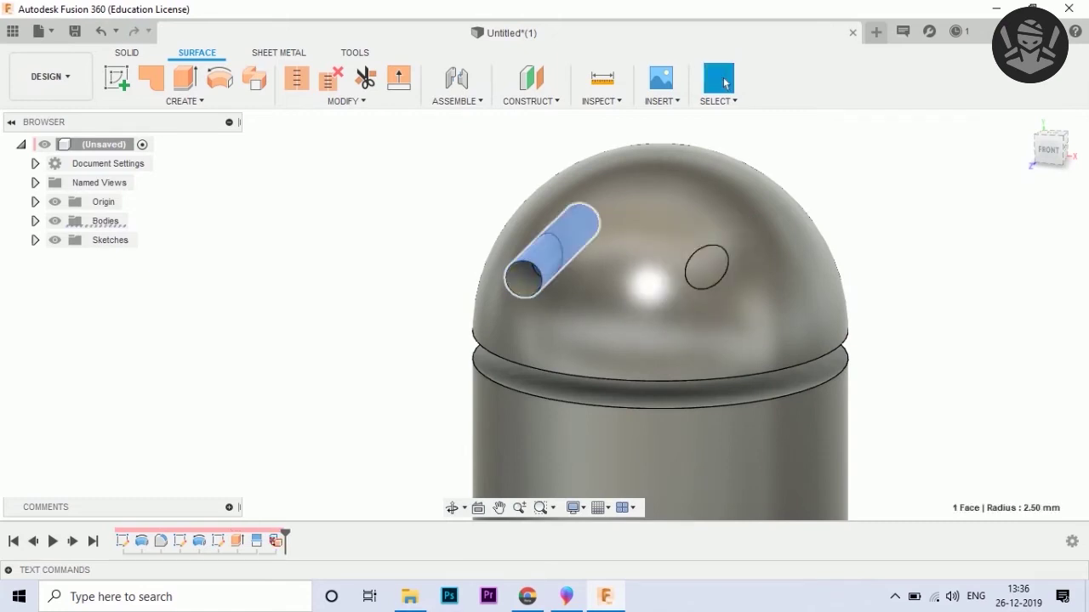
{"action": "key", "text": "Delete"}
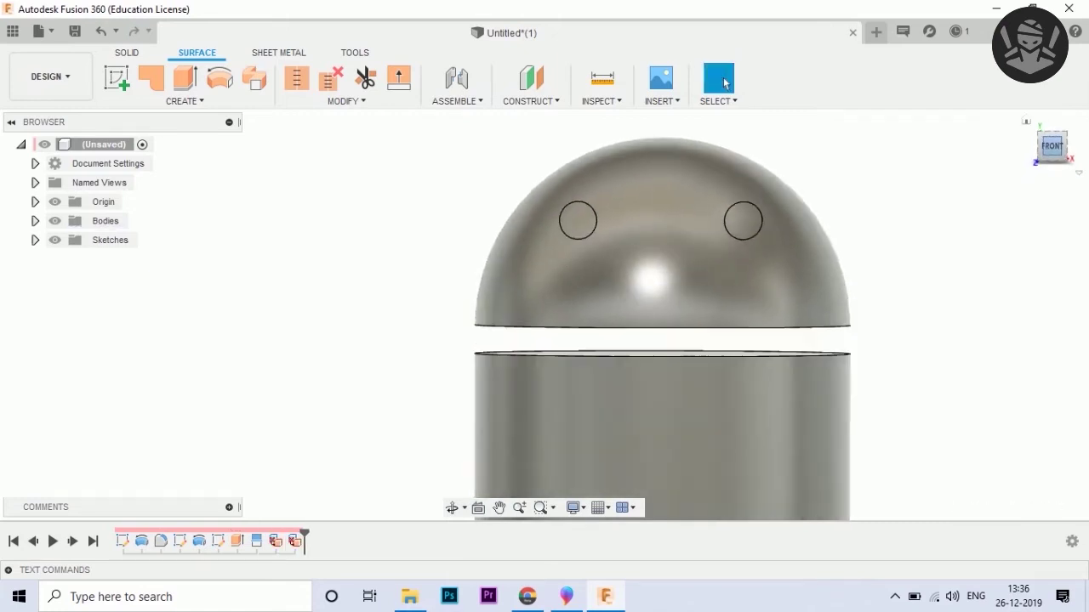
{"action": "middle_click_drag", "start_coordinate": [544, 314], "coordinate": [510, 316], "text": "shift"}
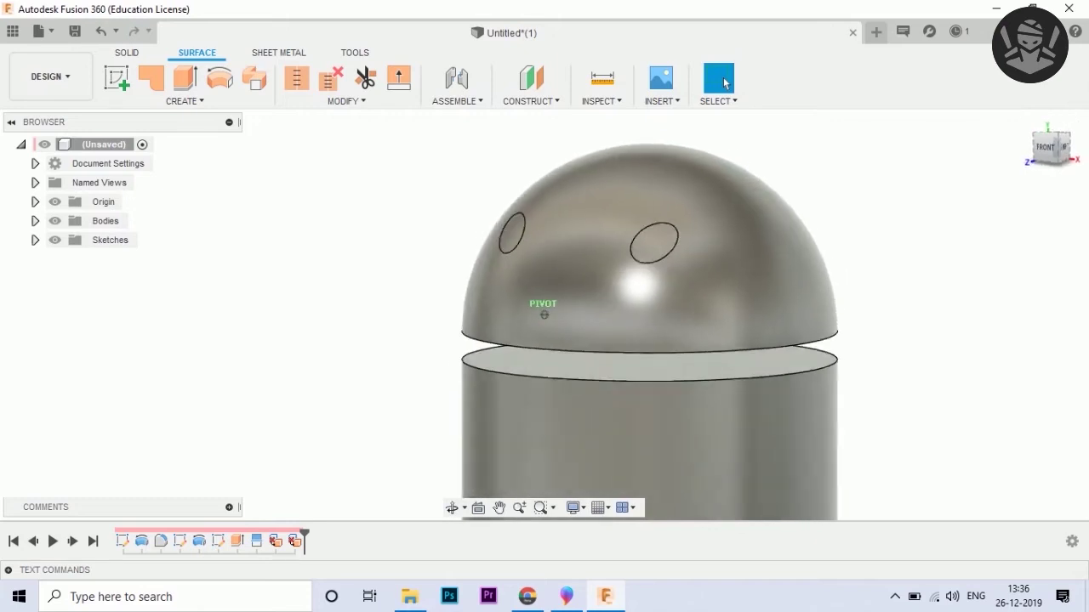
{"action": "left_click", "coordinate": [642, 403]}
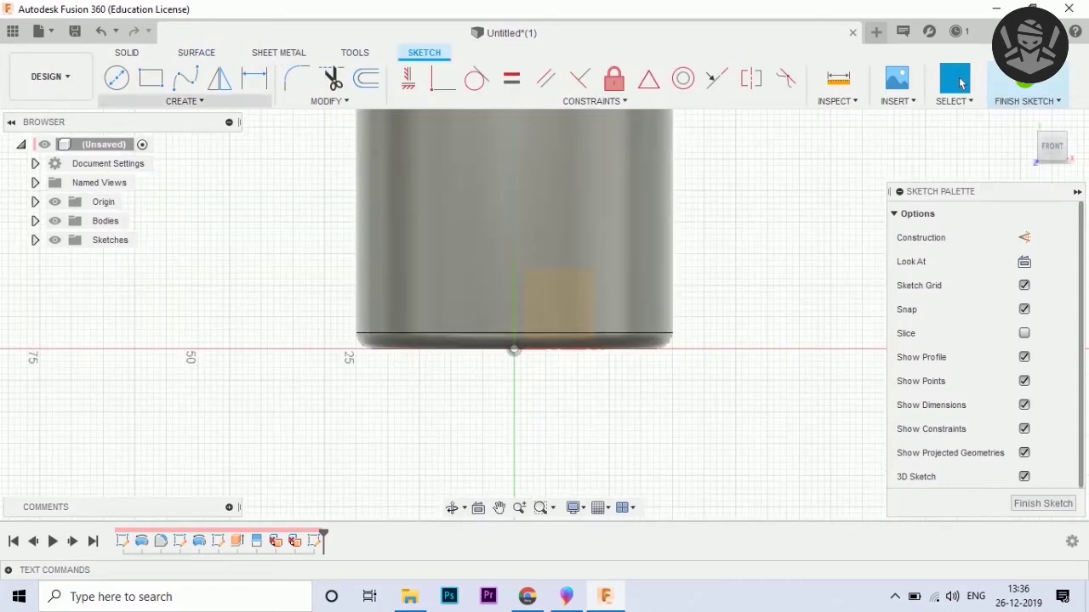
Draw a 12.75 mm line from the origin and an 11 mm vertical line down from its end
{"action": "left_click", "coordinate": [185, 100]}
{"action": "left_click", "coordinate": [126, 117]}
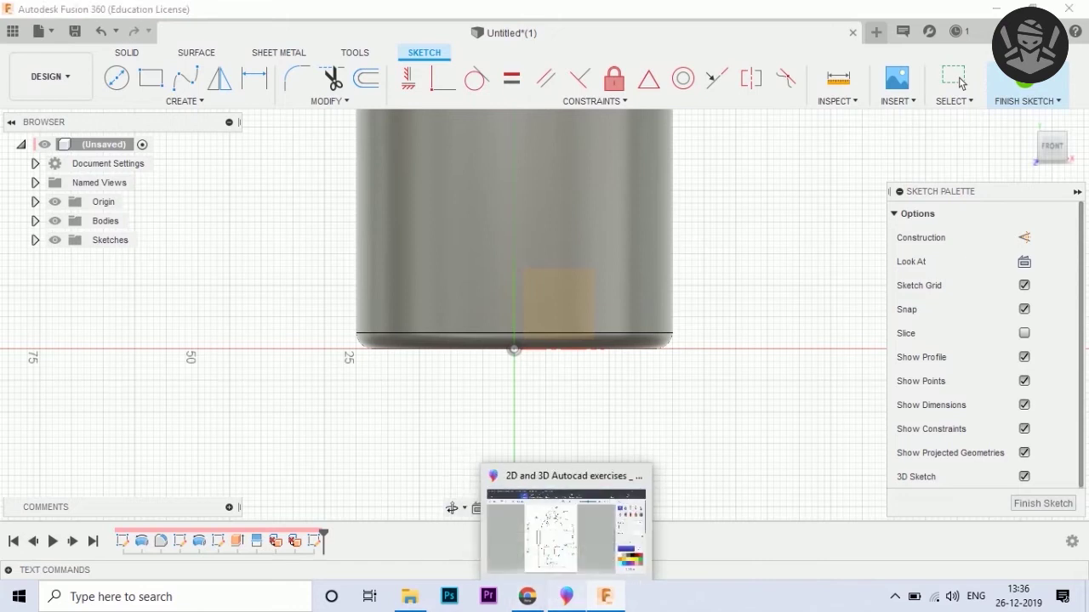
{"action": "scroll", "coordinate": [531, 406], "scroll_direction": "up", "scroll_amount": 2}
{"action": "left_click", "coordinate": [509, 327]}
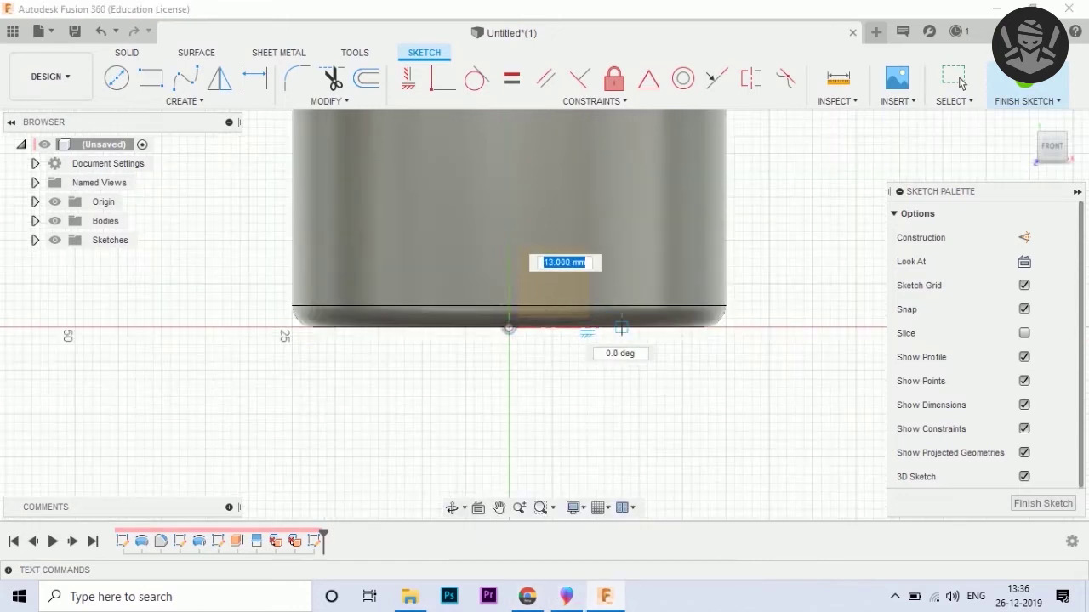
{"action": "type", "text": "12.75"}
{"action": "key", "text": "Return"}
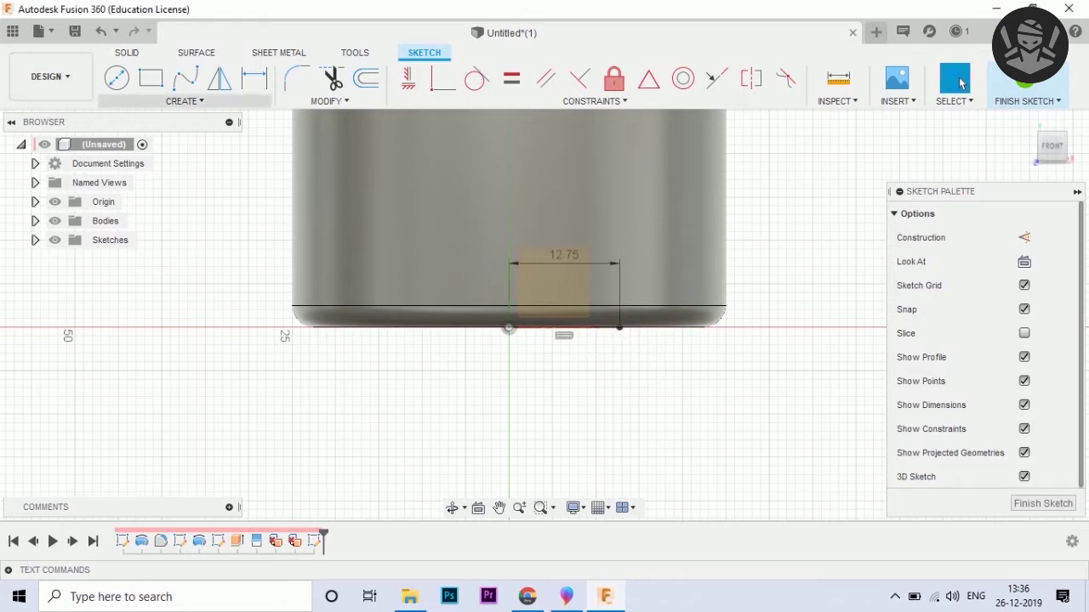
{"action": "left_click", "coordinate": [959, 81]}
{"action": "left_click", "coordinate": [620, 327]}
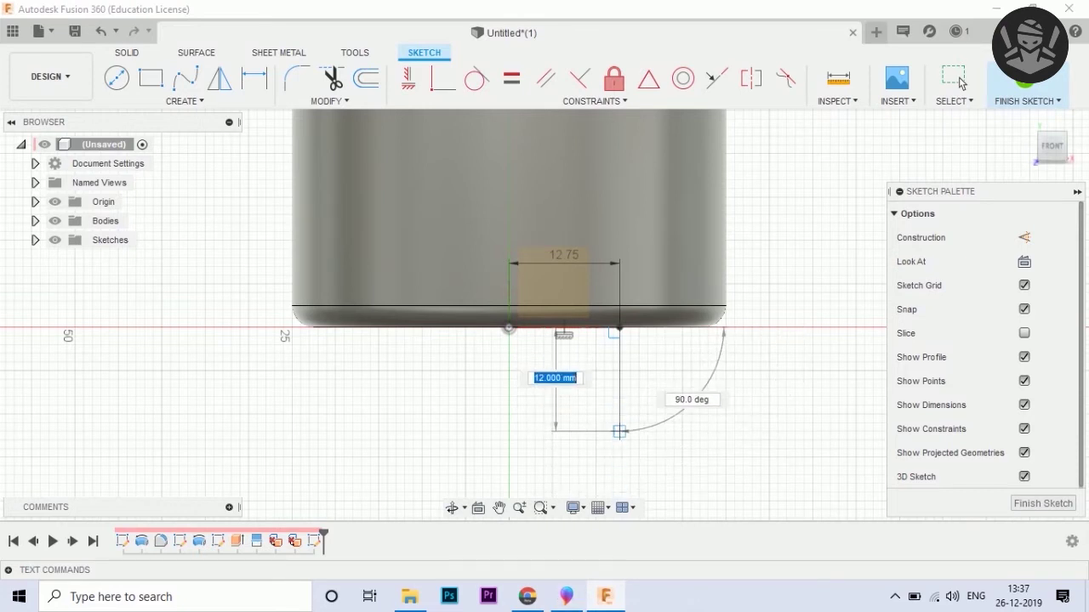
{"action": "type", "text": "11"}
{"action": "key", "text": "Return"}
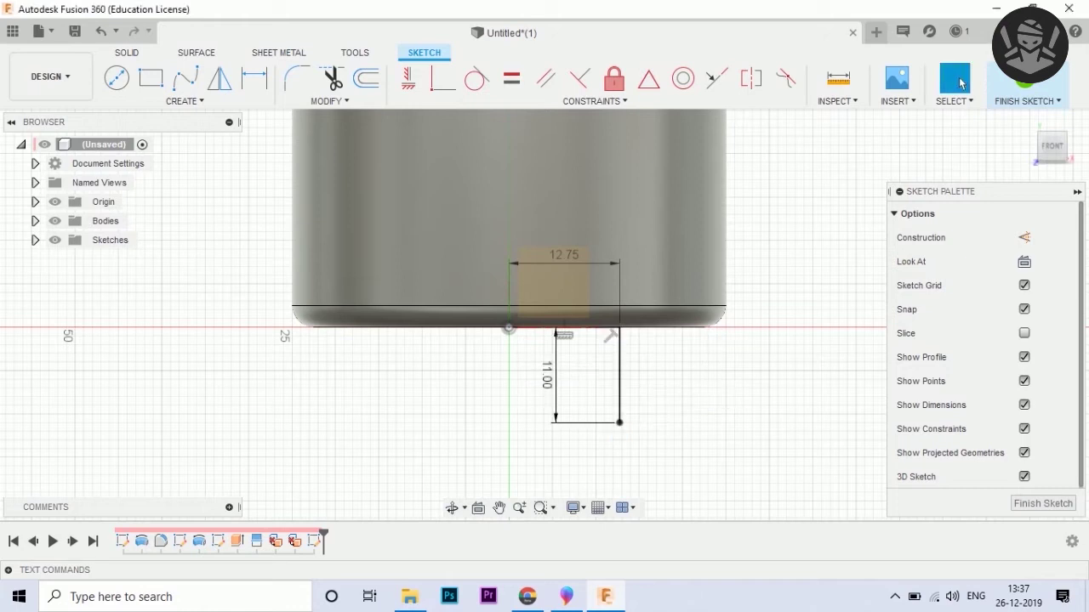
Draw a 6.375 mm (12.75/2) horizontal line from the 12.75 endpoint
{"action": "left_click", "coordinate": [184, 100]}
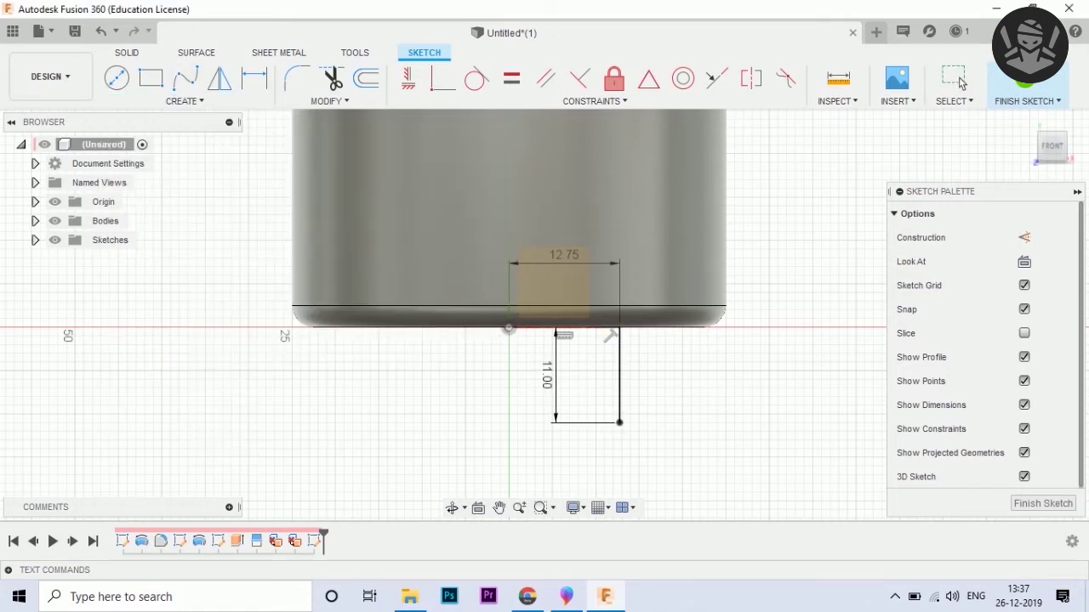
{"action": "left_click", "coordinate": [619, 327]}
{"action": "type", "text": "12.75"}
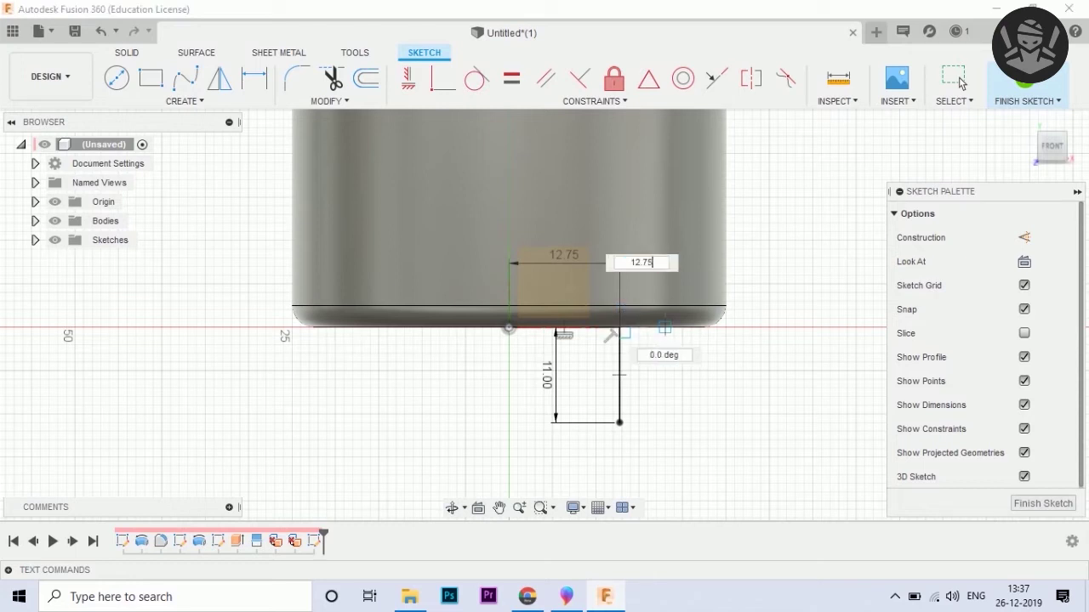
{"action": "key", "text": "Tab"}
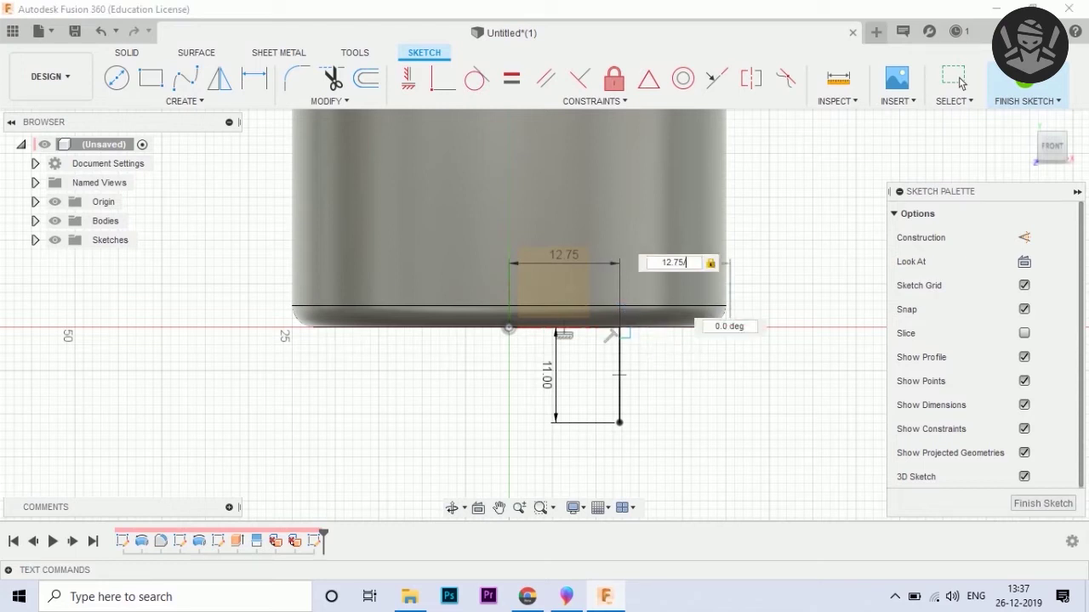
{"action": "type", "text": "2"}
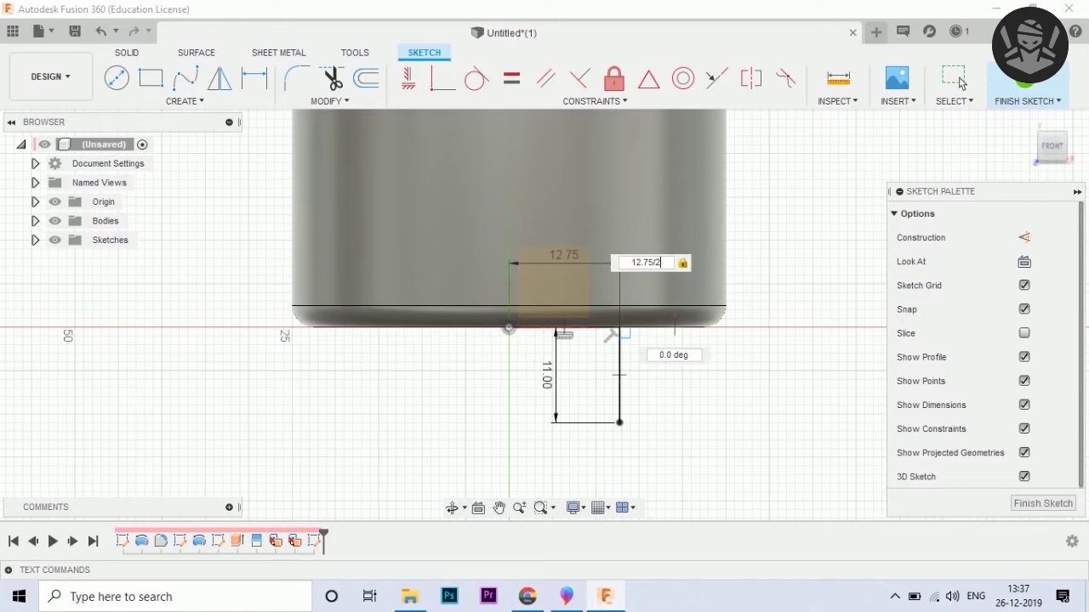
{"action": "left_click", "coordinate": [961, 82]}
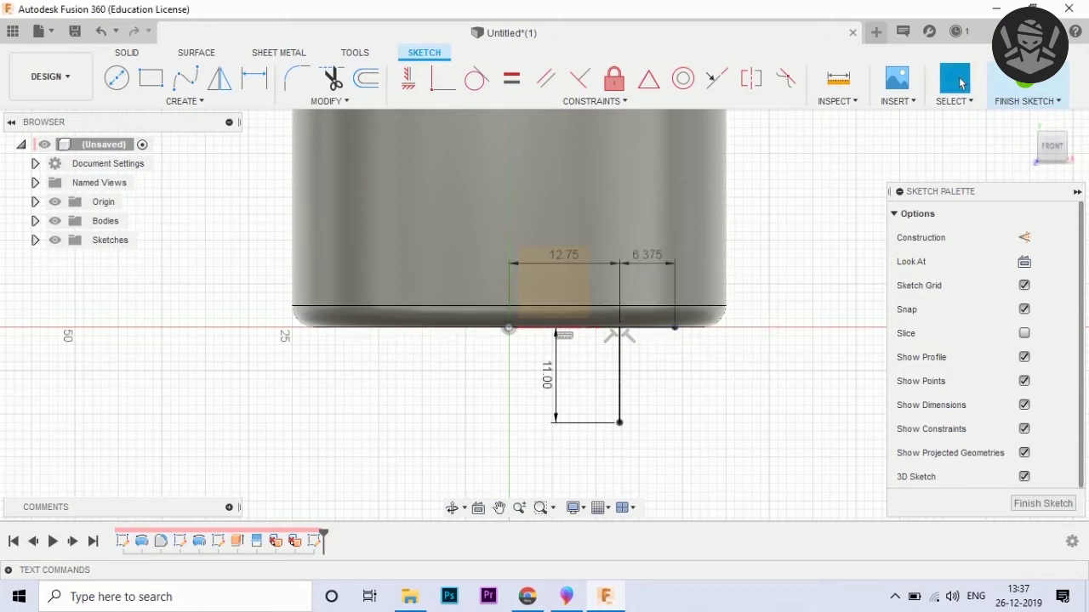
Close the 6.375 by 11 rectangle and add a short vertical line below its lower-left corner
{"action": "left_click", "coordinate": [185, 100]}
{"action": "left_click", "coordinate": [121, 117]}
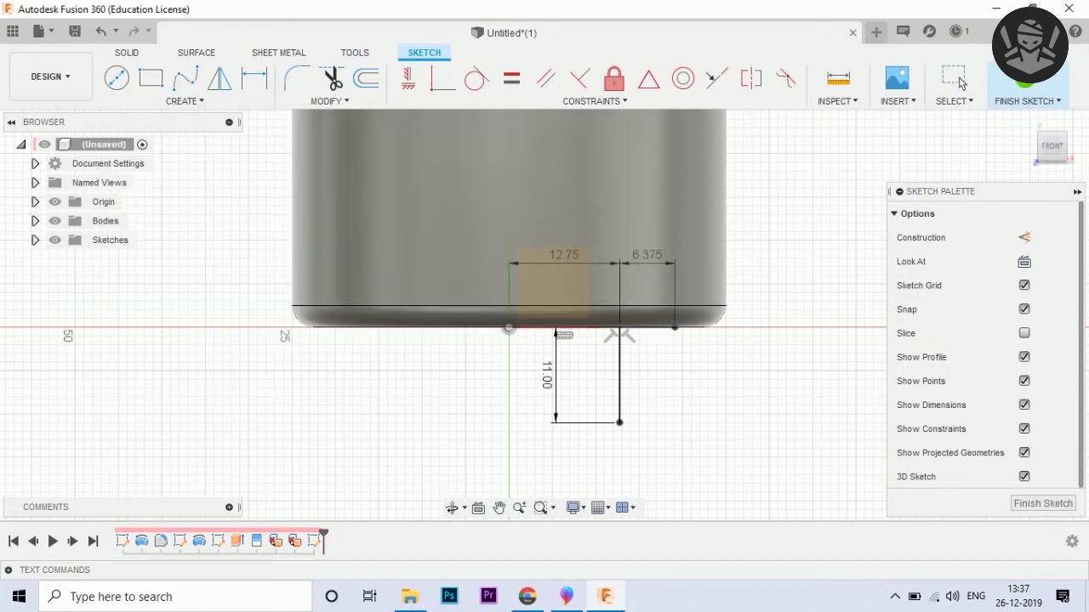
{"action": "left_click", "coordinate": [675, 328]}
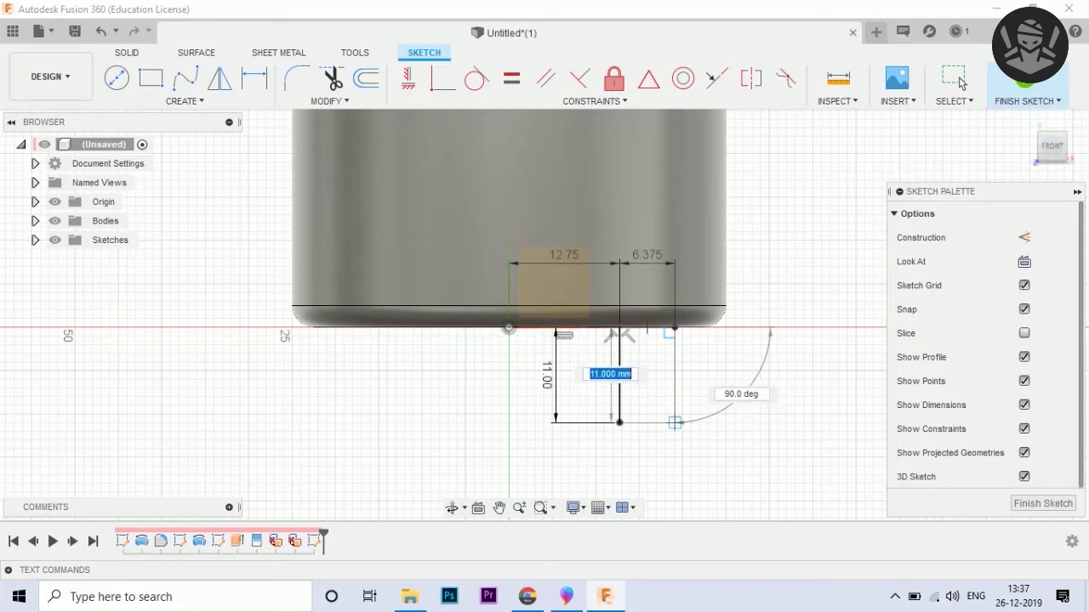
{"action": "left_click", "coordinate": [675, 422]}
{"action": "left_click", "coordinate": [619, 423]}
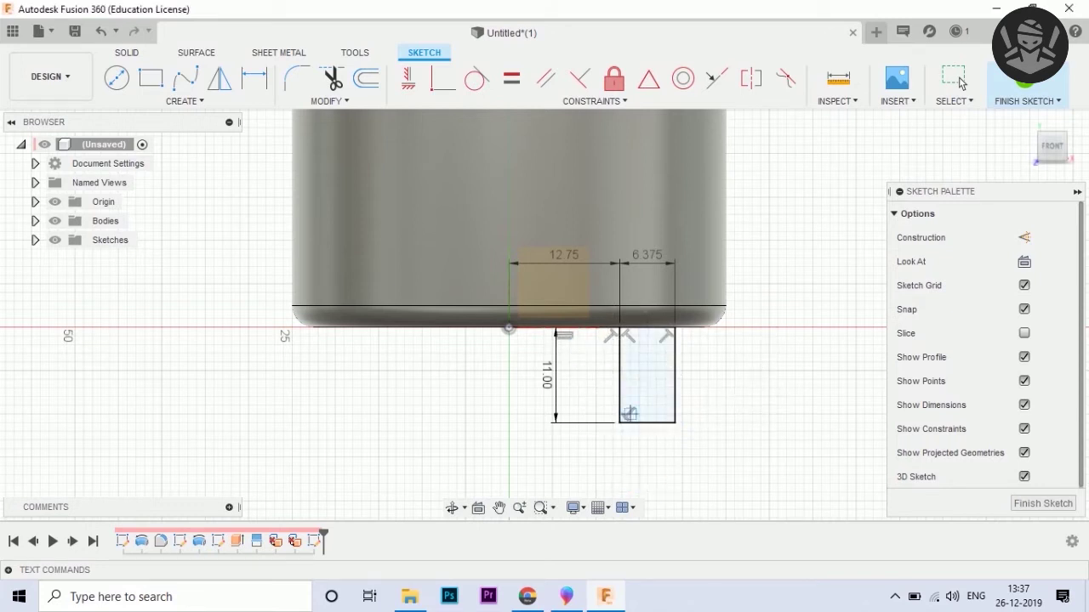
{"action": "scroll", "coordinate": [603, 299], "scroll_direction": "down", "scroll_amount": 1}
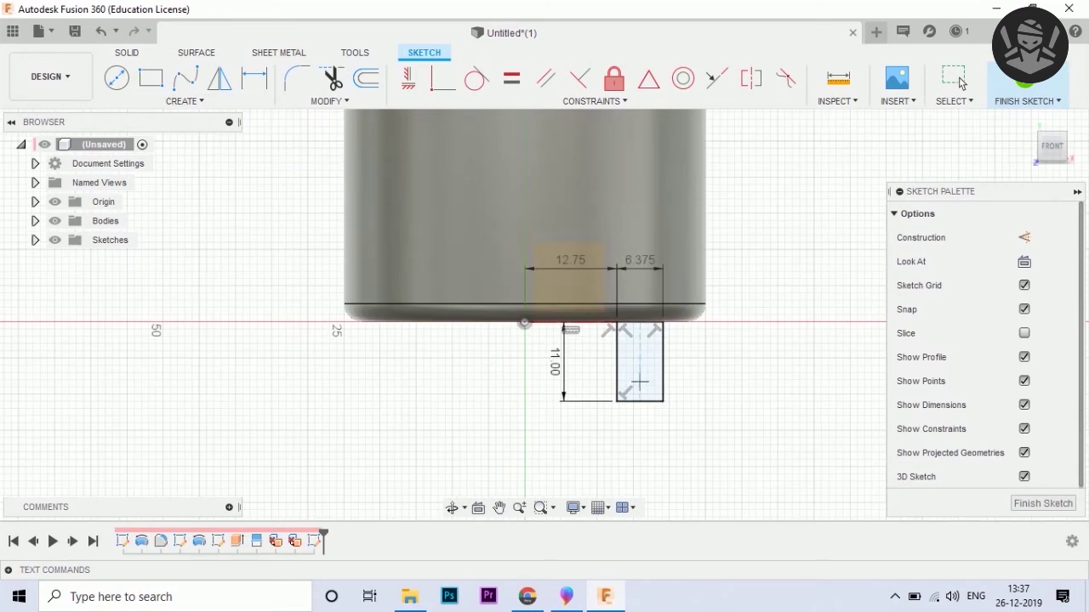
{"action": "left_click", "coordinate": [617, 401]}
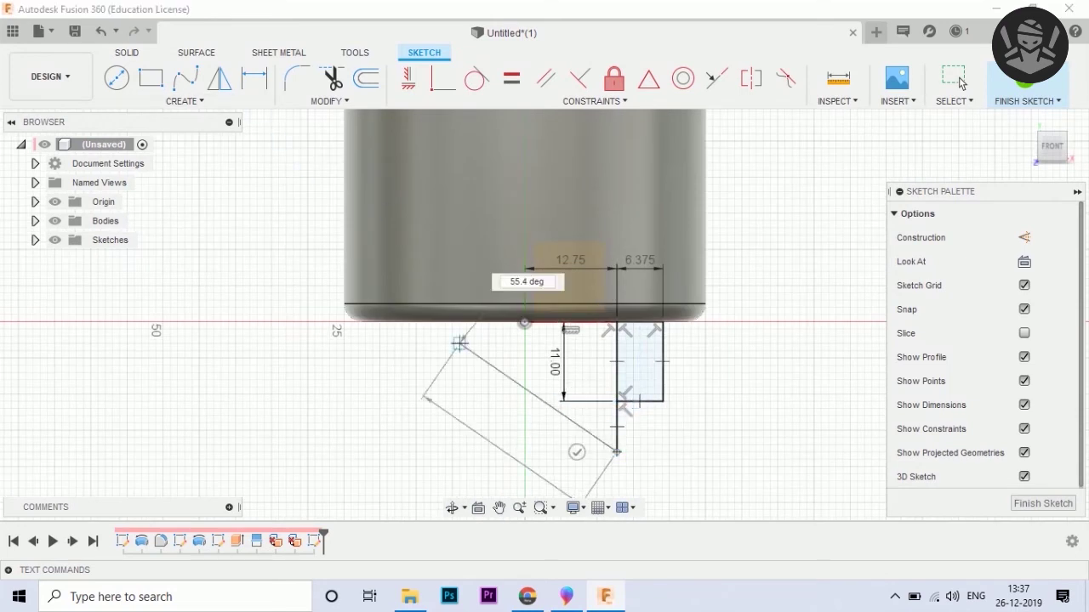
{"action": "scroll", "coordinate": [614, 442], "scroll_direction": "down", "scroll_amount": 1}
{"action": "left_click", "coordinate": [614, 442]}
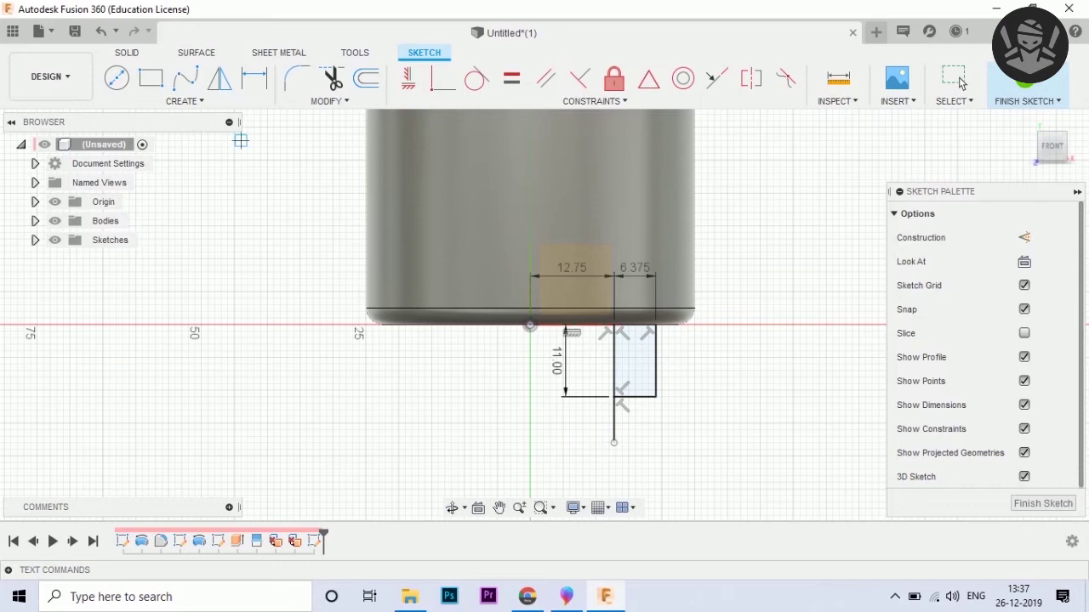
Add a centre-point quarter arc at the rectangle's lower corner and finish the sketch
{"action": "left_click", "coordinate": [184, 100]}
{"action": "mouse_move", "coordinate": [125, 173]}
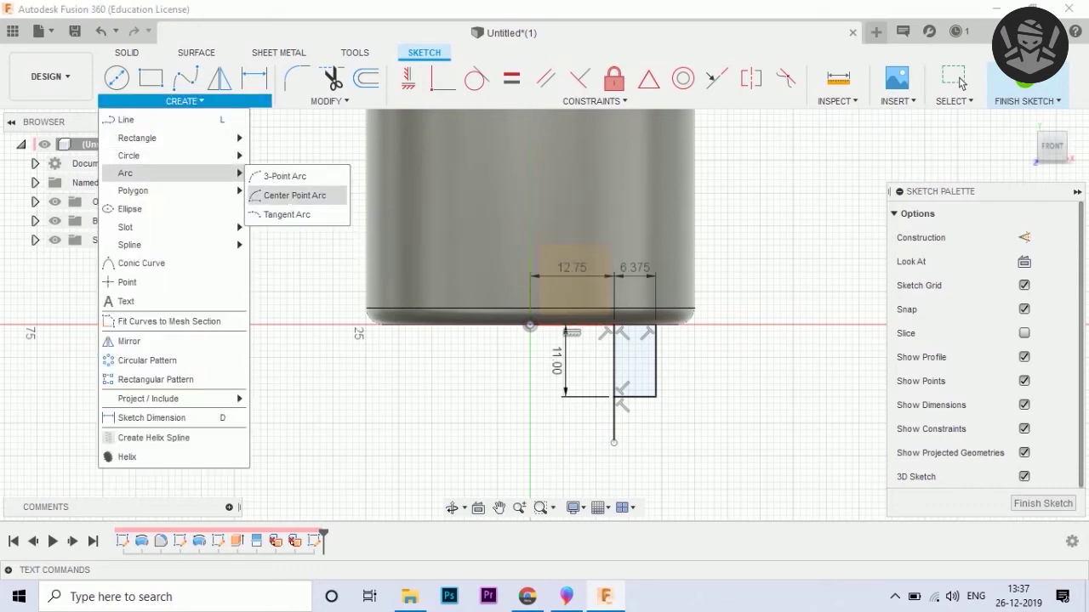
{"action": "left_click", "coordinate": [295, 195]}
{"action": "scroll", "coordinate": [633, 408], "scroll_direction": "up", "scroll_amount": 3}
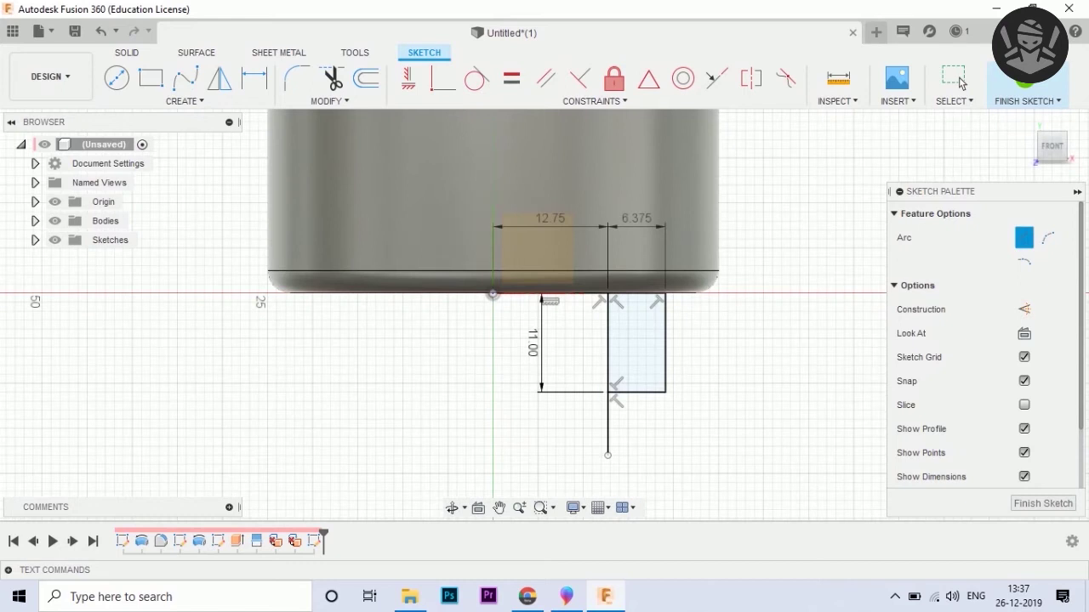
{"action": "left_click", "coordinate": [607, 392]}
{"action": "left_click", "coordinate": [671, 393]}
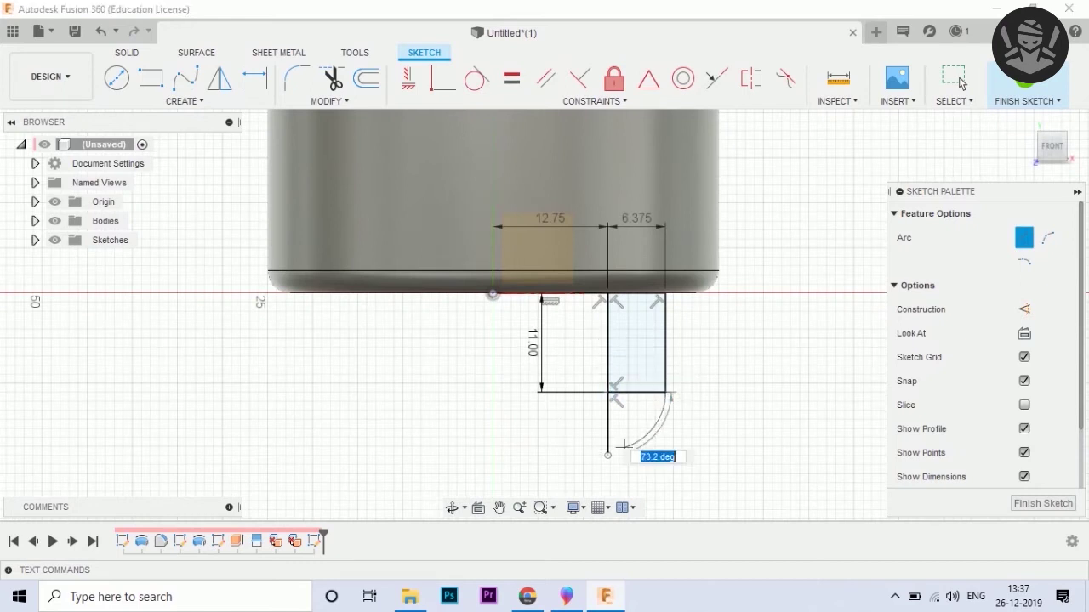
{"action": "left_click", "coordinate": [607, 450]}
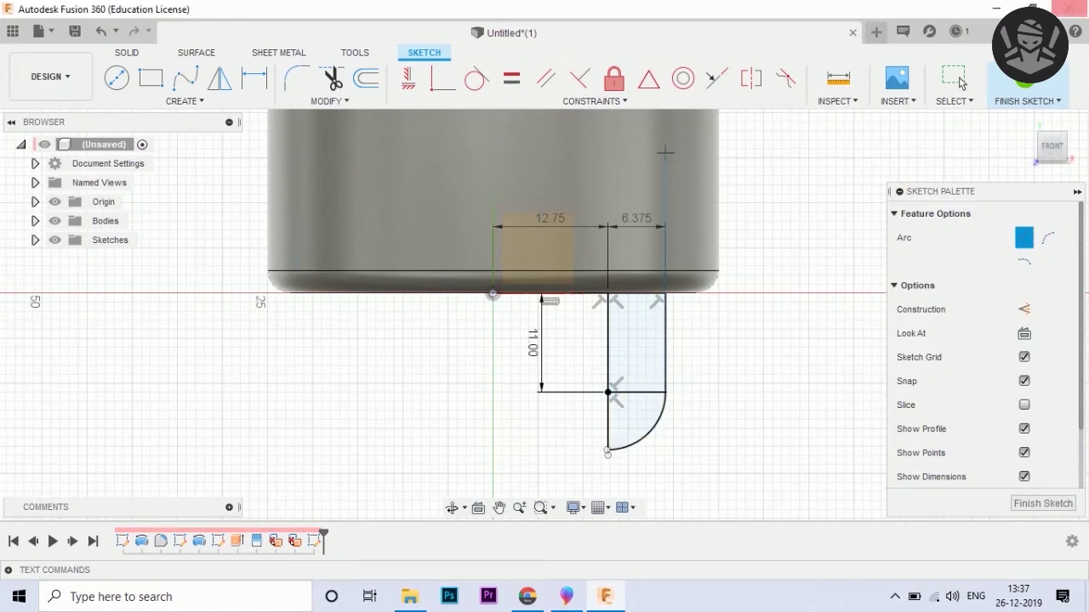
{"action": "scroll", "coordinate": [384, 283], "scroll_direction": "down", "scroll_amount": 2}
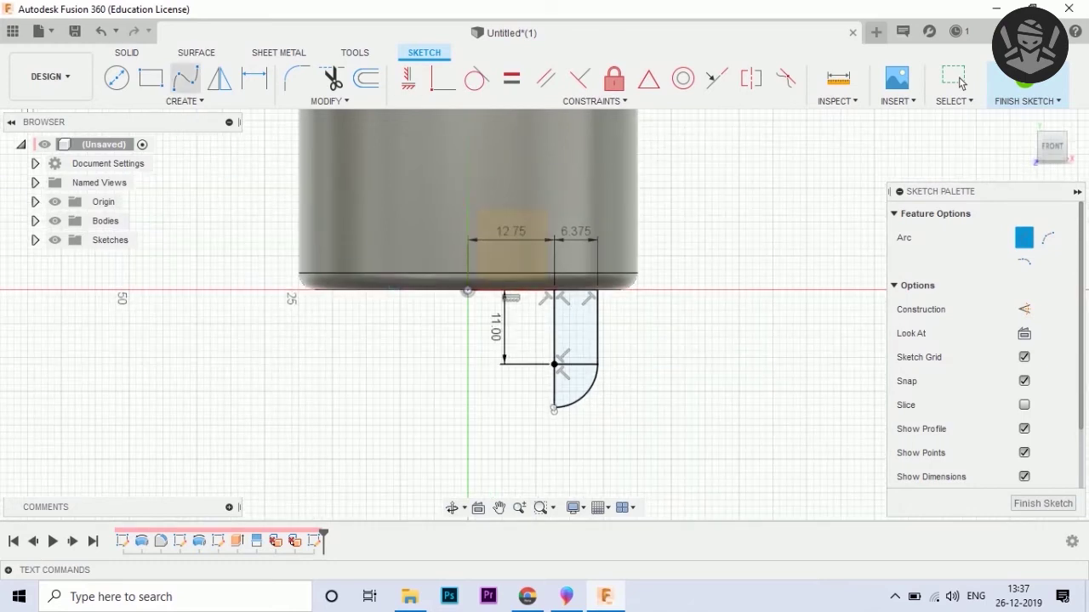
{"action": "key", "text": "Escape"}
{"action": "left_click", "coordinate": [1021, 83]}
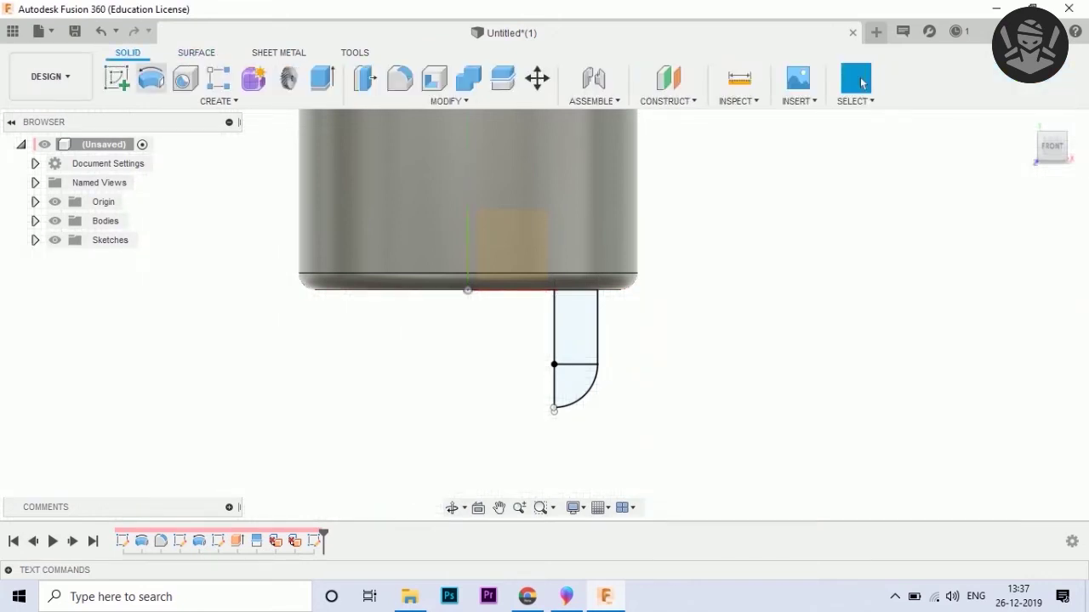
{"action": "left_click", "coordinate": [151, 78]}
{"action": "left_click", "coordinate": [575, 327]}
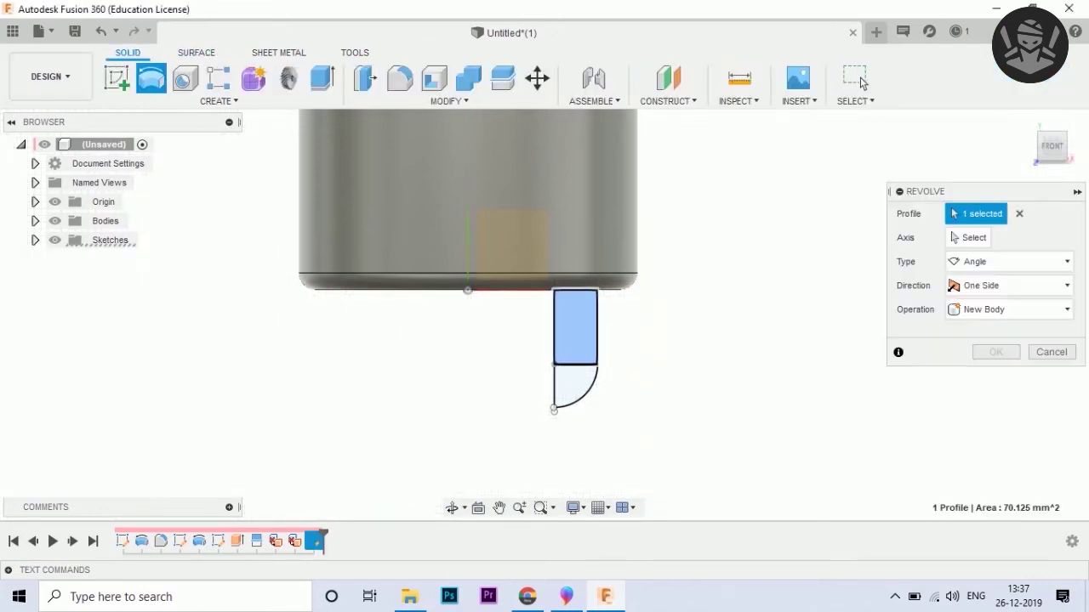
{"action": "left_click", "coordinate": [571, 384]}
{"action": "key", "text": "Tab"}
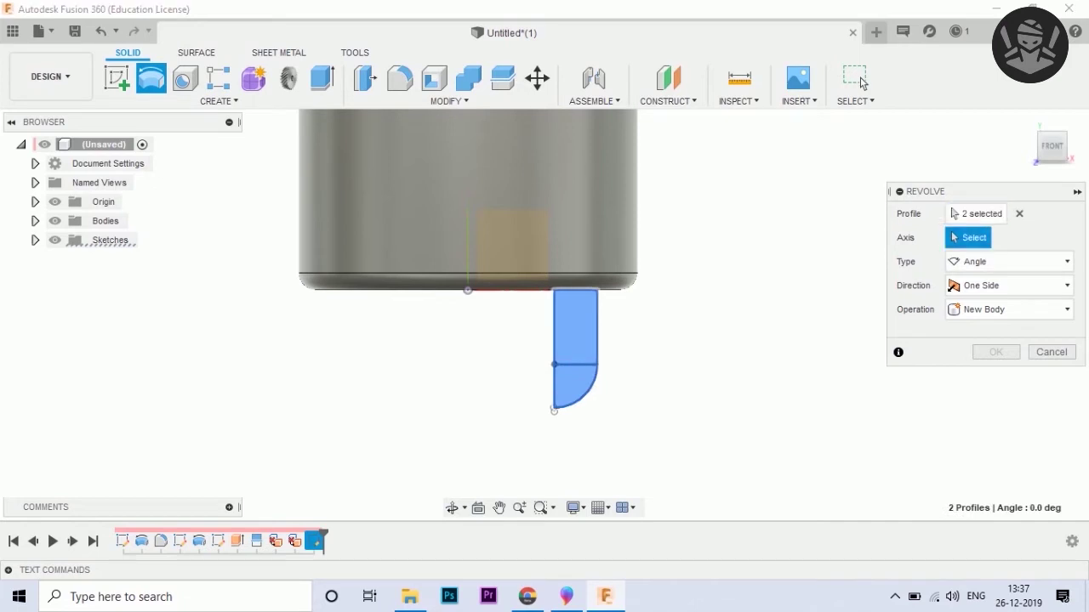
{"action": "left_click", "coordinate": [554, 349]}
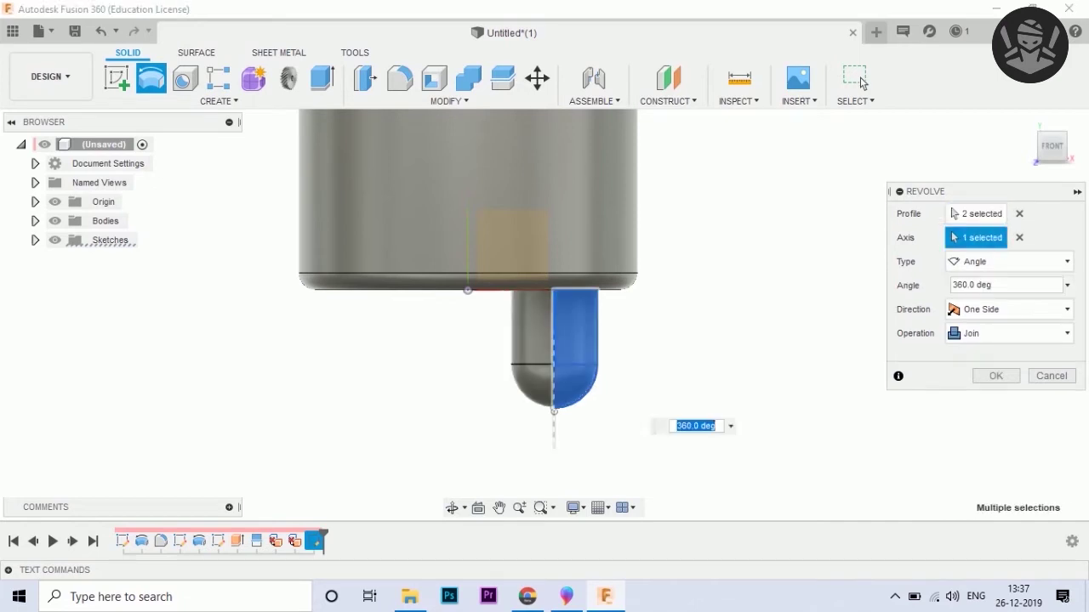
{"action": "left_click", "coordinate": [862, 82]}
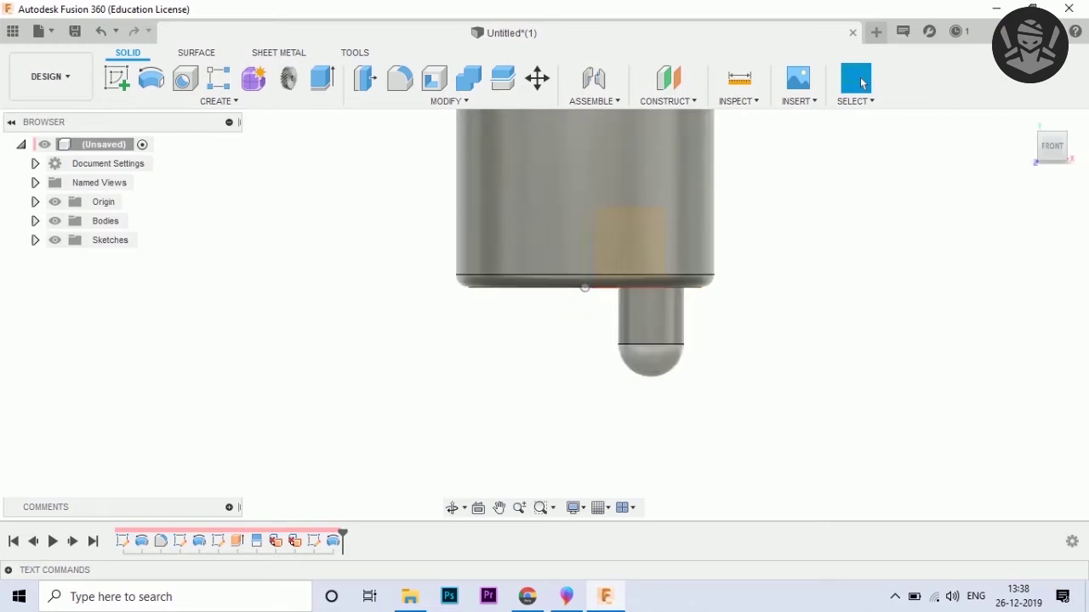
{"action": "left_click", "coordinate": [566, 597]}
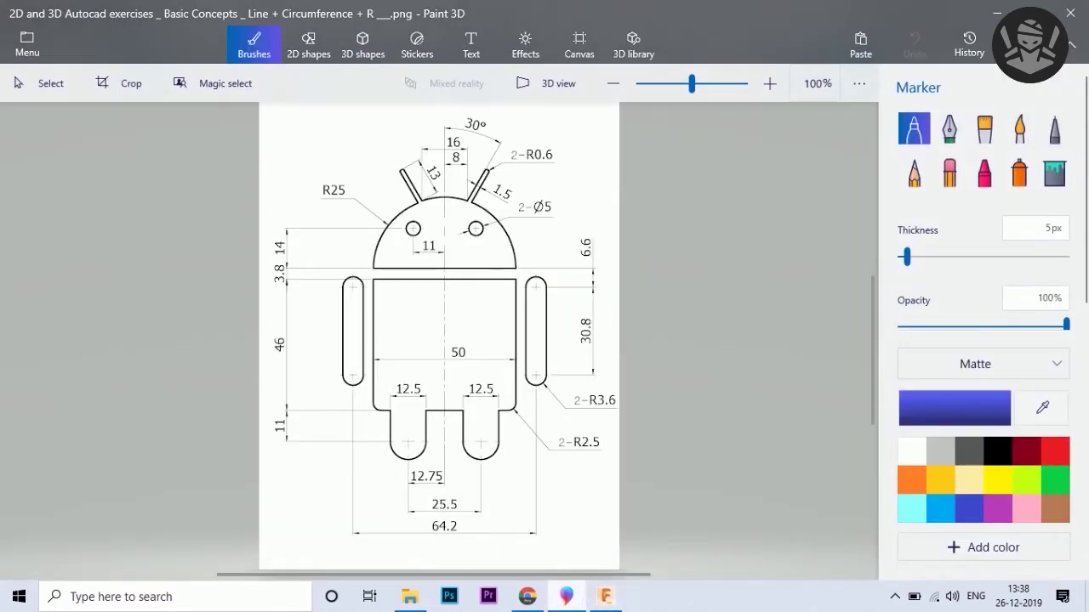
{"action": "key", "text": "alt+Tab"}
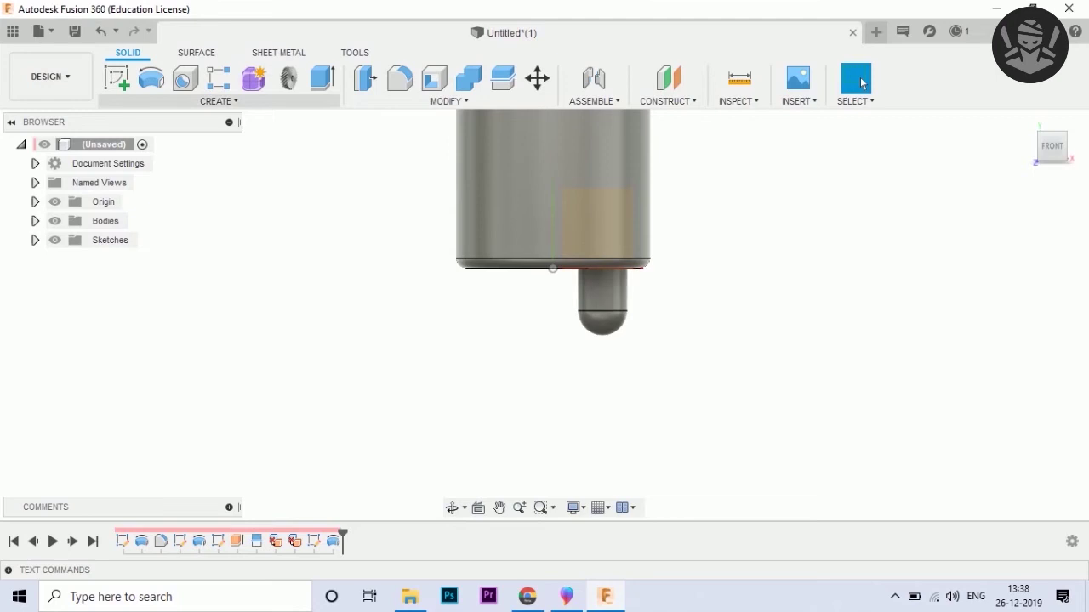
Mirror the Revolve3 leg feature across the centre plane to add a matching second leg
{"action": "left_click", "coordinate": [218, 100]}
{"action": "left_click", "coordinate": [127, 377]}
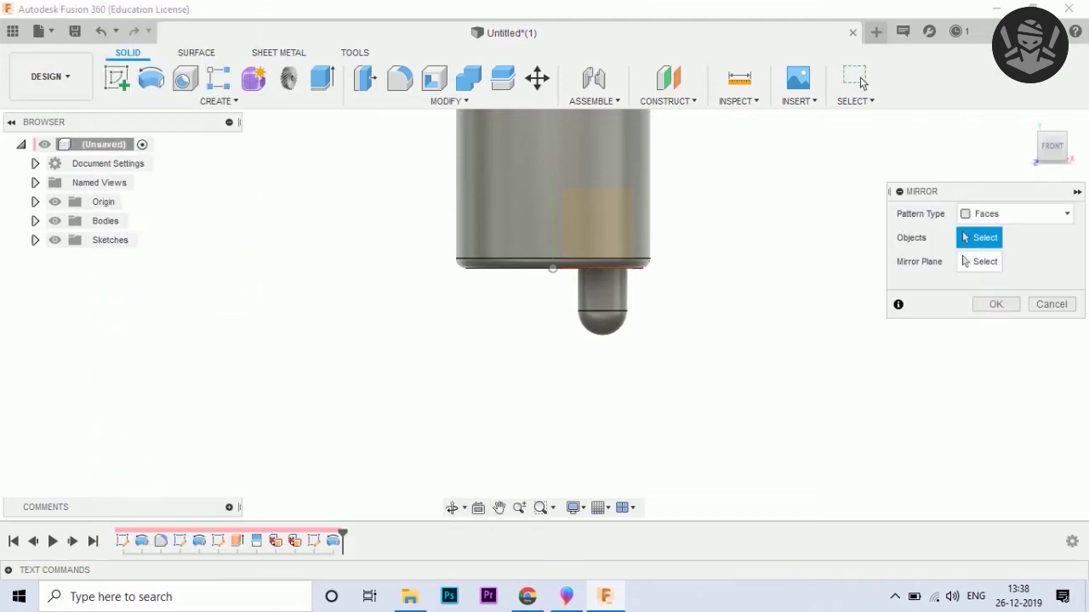
{"action": "left_click", "coordinate": [1016, 213]}
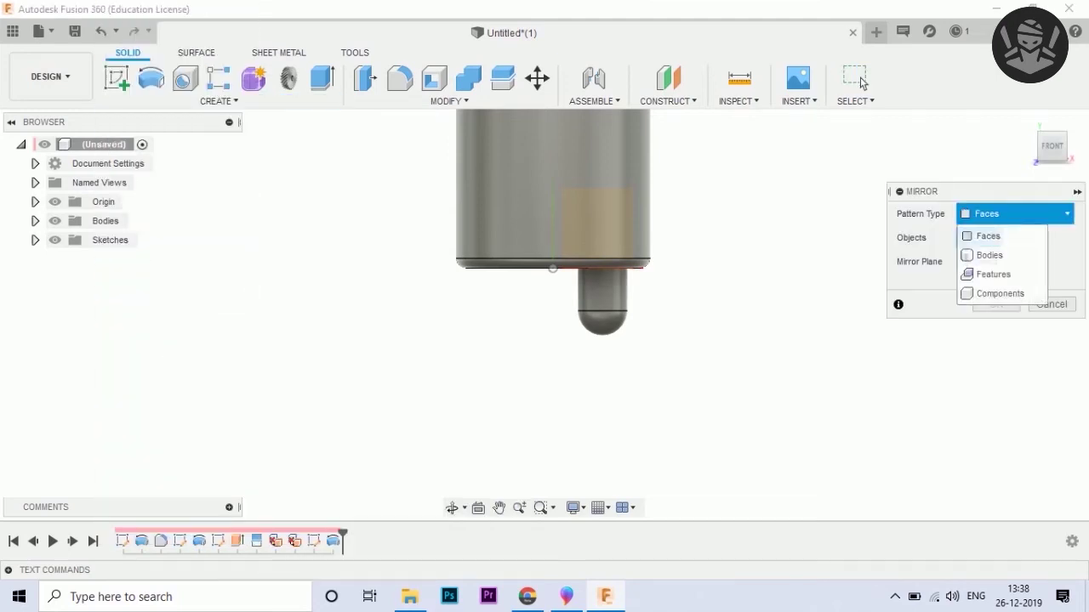
{"action": "left_click", "coordinate": [990, 272]}
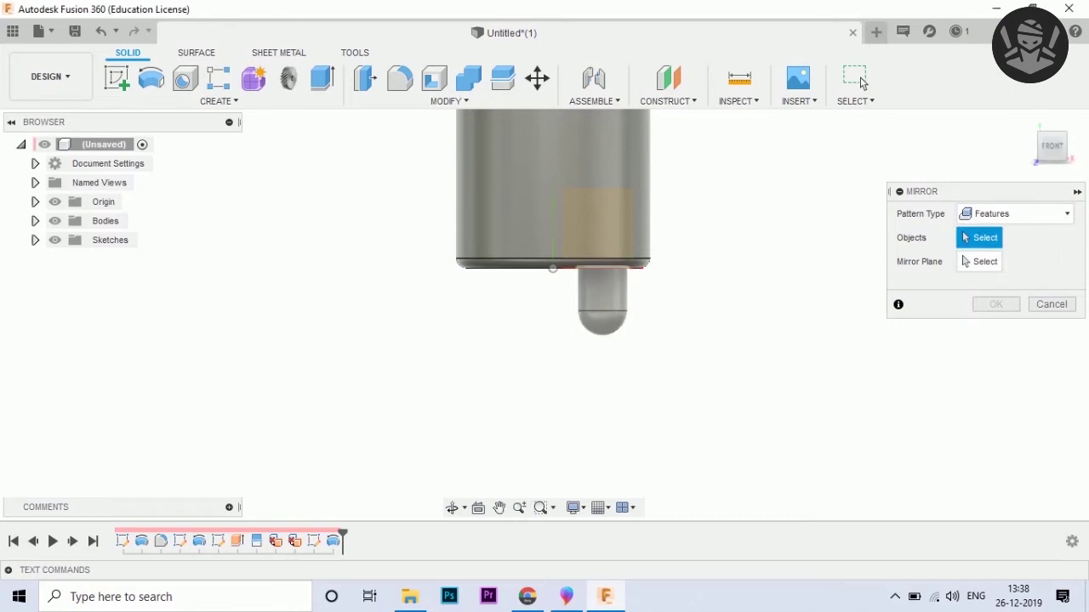
{"action": "left_click", "coordinate": [601, 299]}
{"action": "middle_click_drag", "start_coordinate": [553, 382], "coordinate": [562, 365], "text": "shift"}
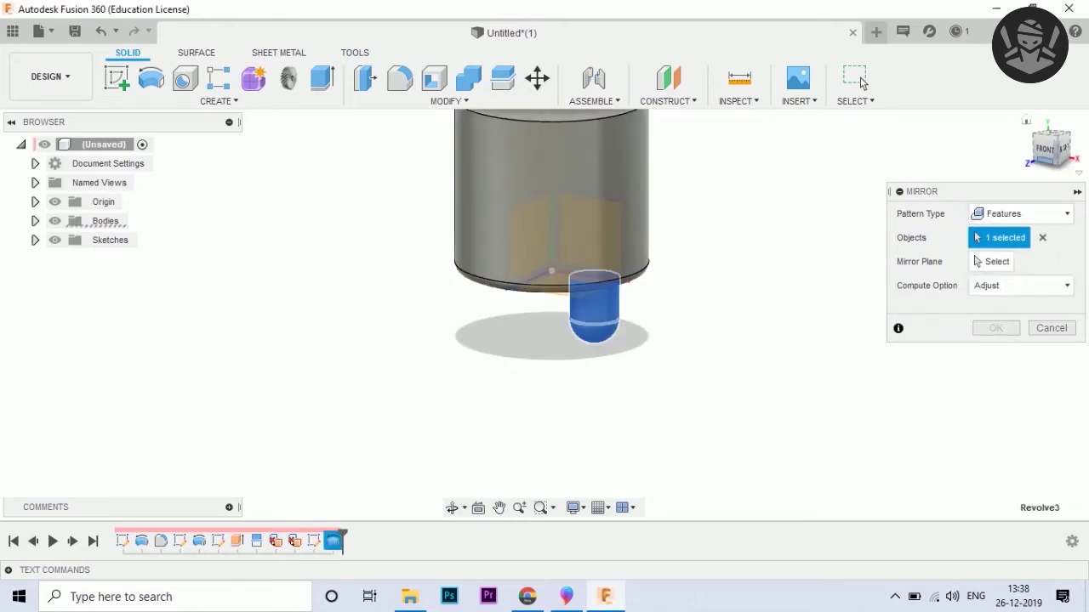
{"action": "left_click", "coordinate": [991, 261]}
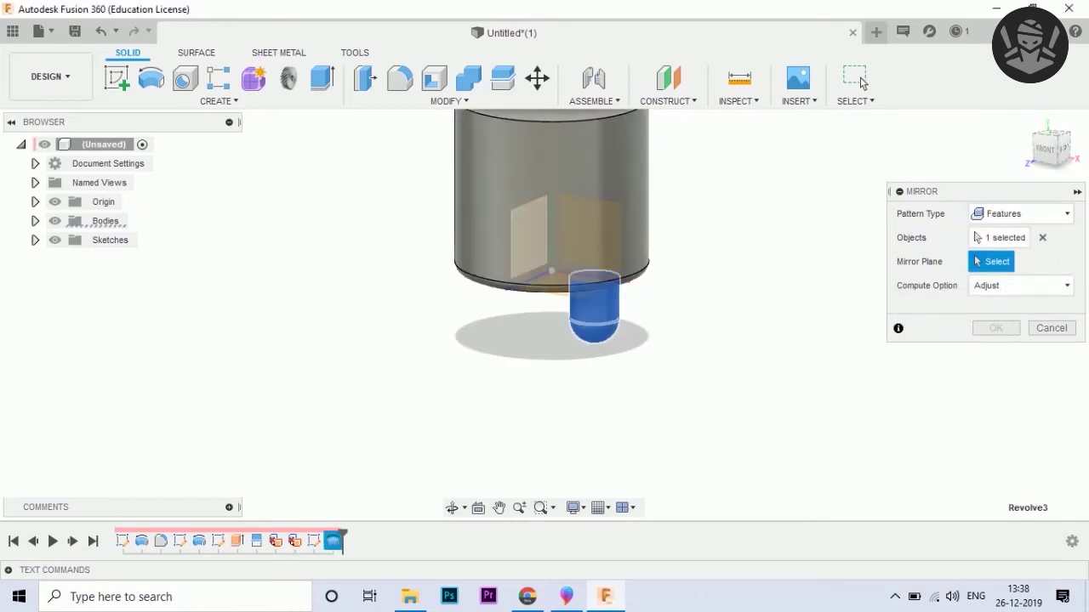
{"action": "left_click", "coordinate": [527, 238]}
{"action": "left_click", "coordinate": [995, 327]}
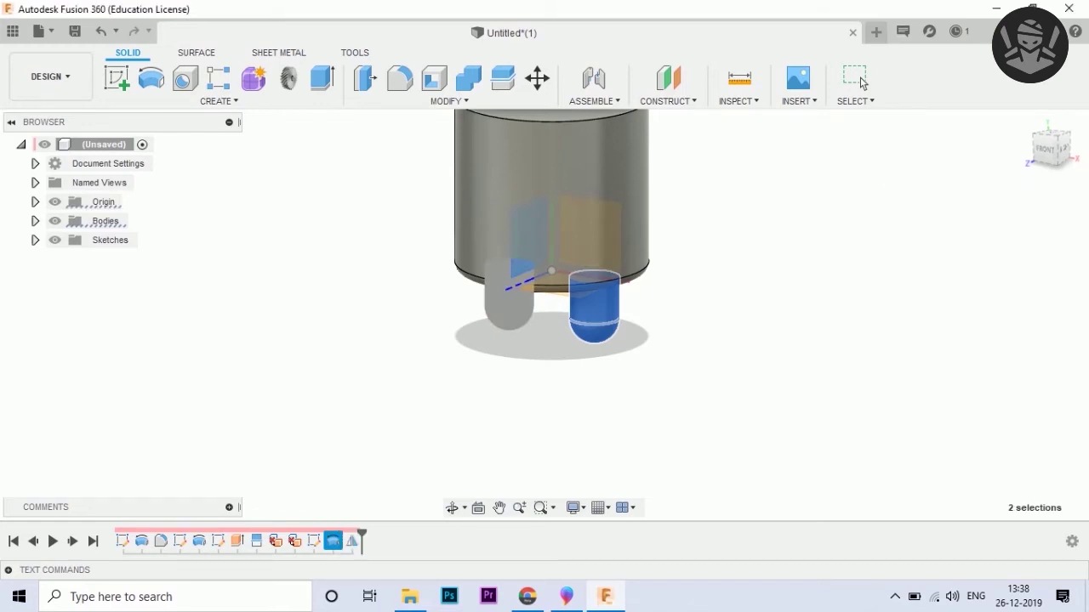
{"action": "left_click", "coordinate": [861, 82]}
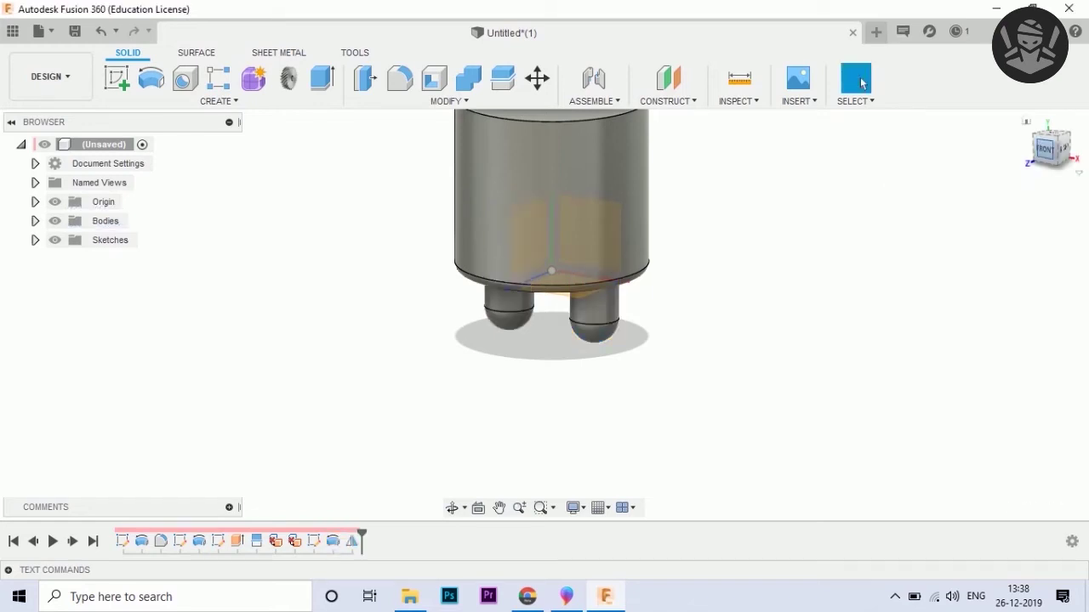
{"action": "key", "text": "F6"}
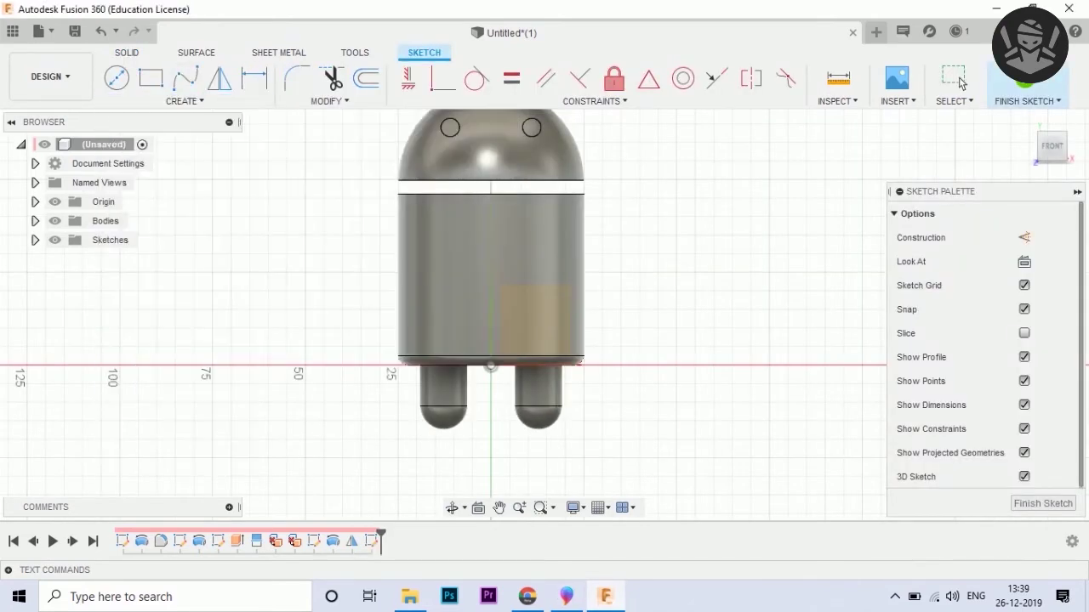
Draw a 64.2/2 mm horizontal line from the body's bottom centre, plus a vertical line upward
{"action": "left_click", "coordinate": [490, 439]}
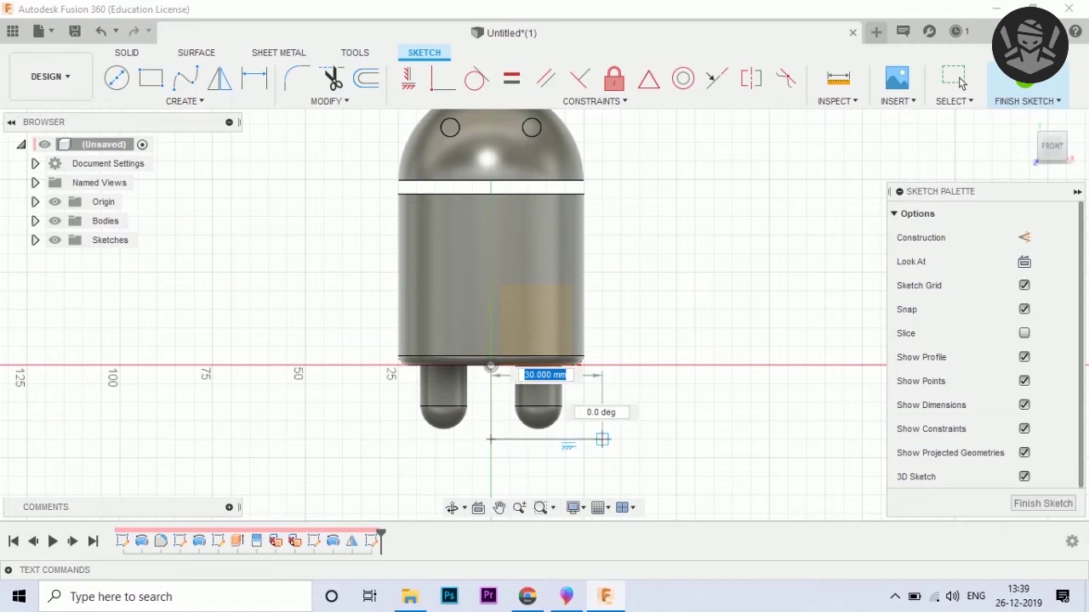
{"action": "type", "text": "64"}
{"action": "key", "text": "Tab"}
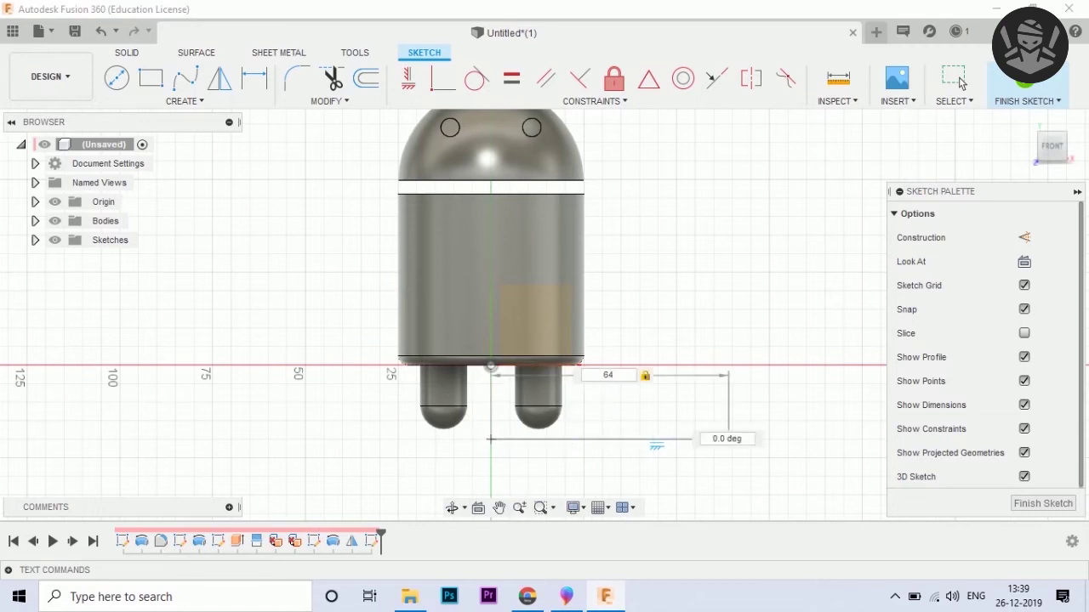
{"action": "key", "text": "Tab"}
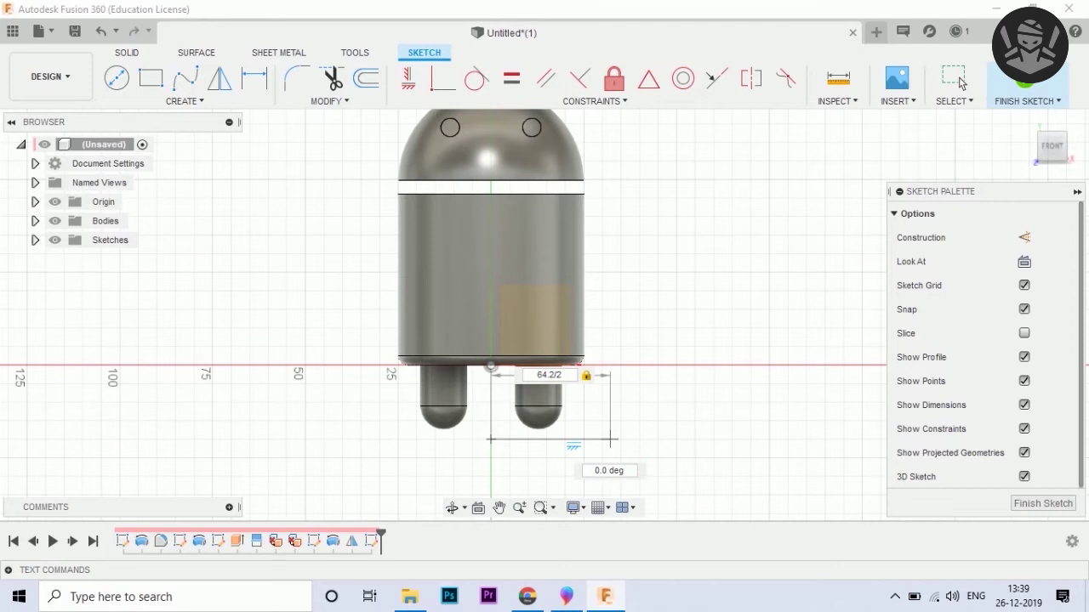
{"action": "key", "text": "Return"}
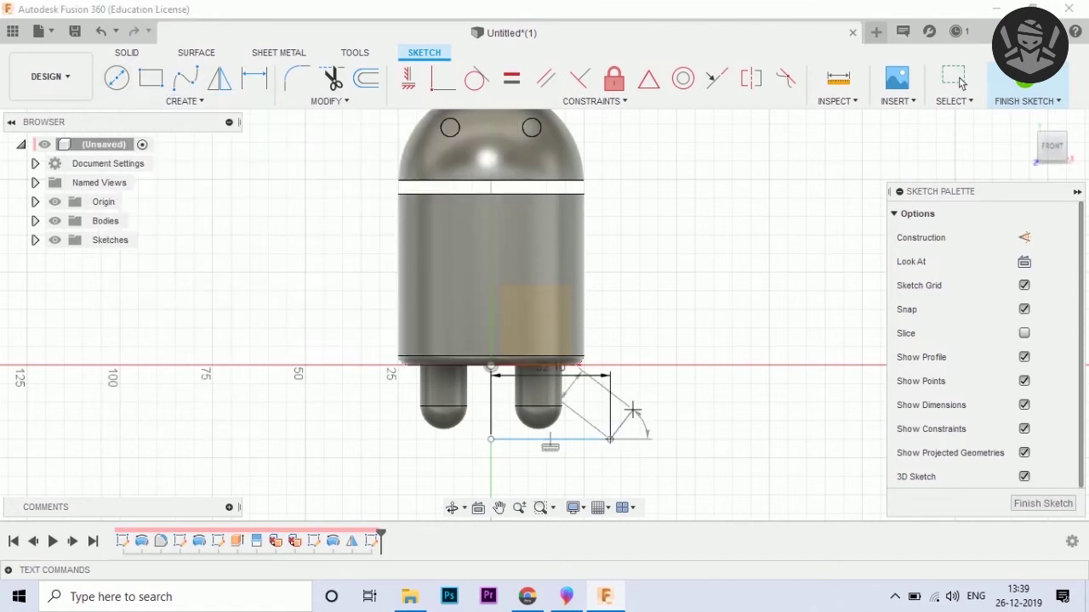
{"action": "left_click", "coordinate": [610, 187]}
{"action": "left_click", "coordinate": [651, 187]}
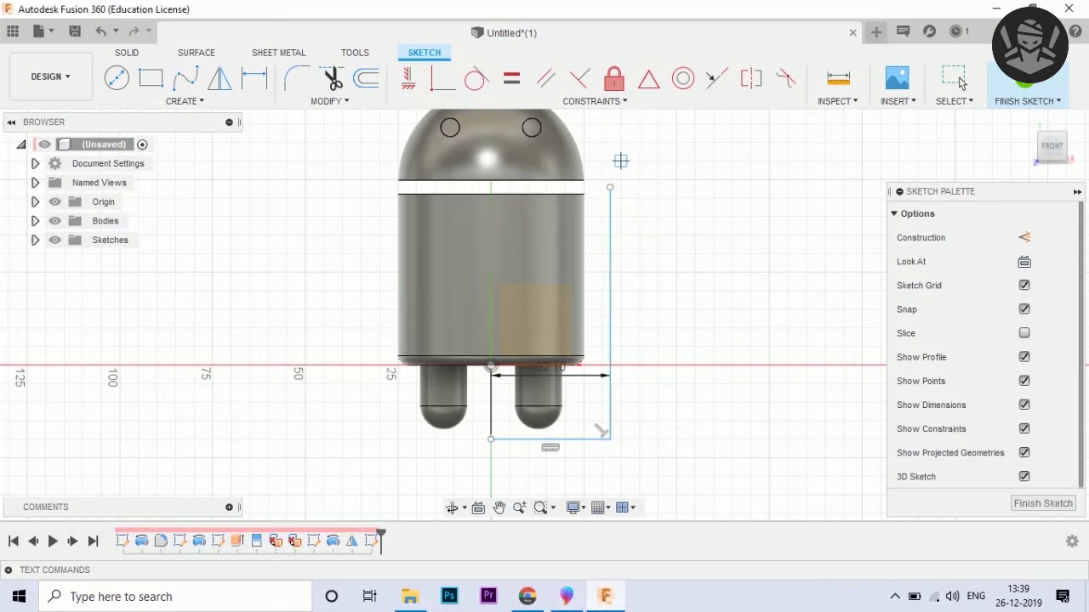
Draw a 20 mm horizontal line from the upper endpoint and a 6.6 mm vertical drop
{"action": "key", "text": "l"}
{"action": "left_click", "coordinate": [584, 180]}
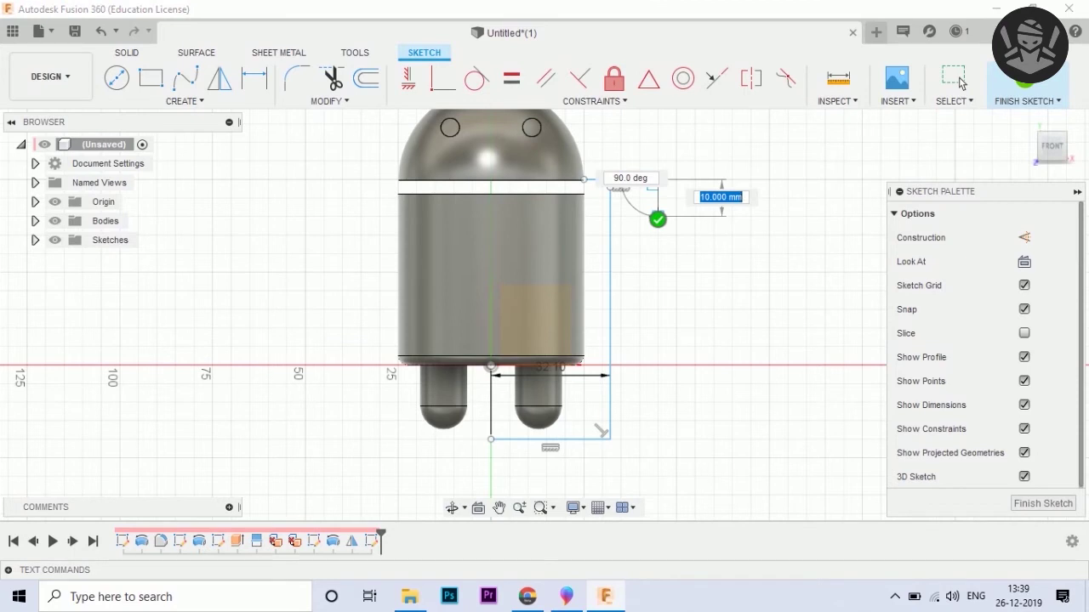
{"action": "type", "text": "20"}
{"action": "key", "text": "Return"}
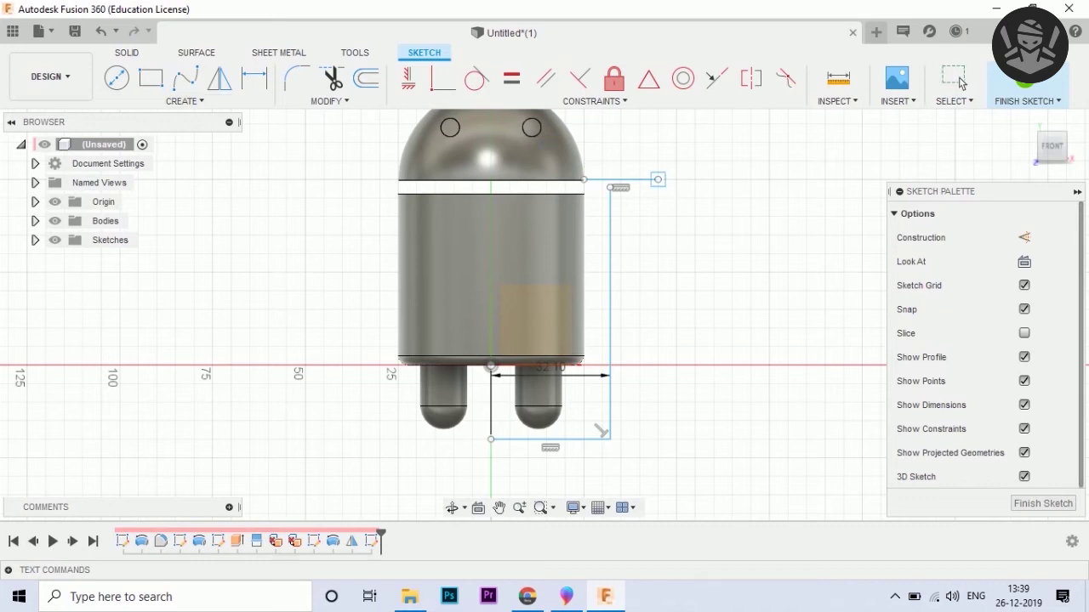
{"action": "type", "text": "6.6"}
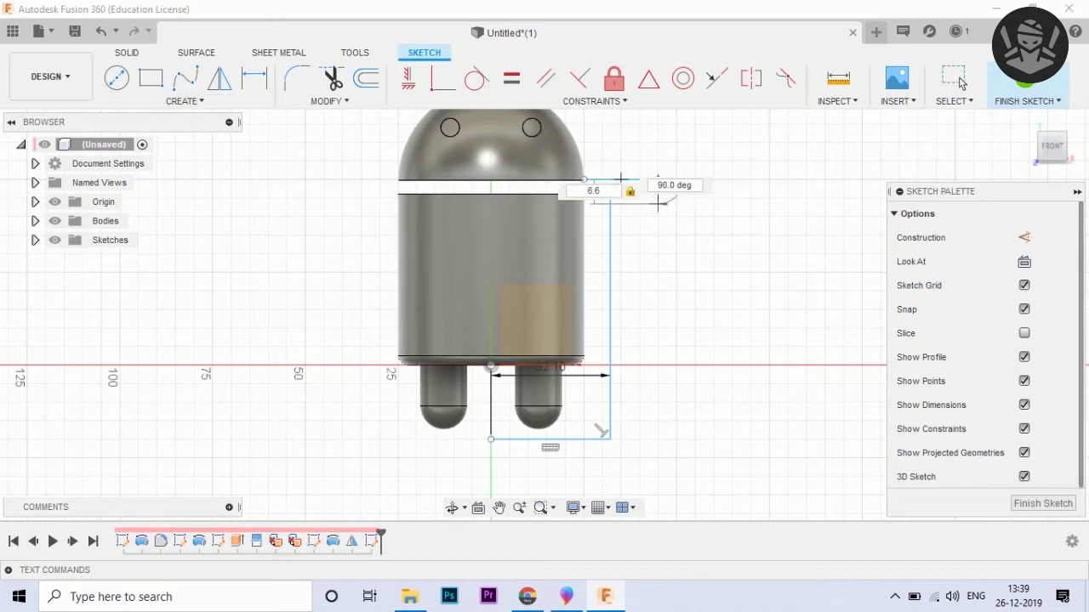
{"action": "key", "text": "Return"}
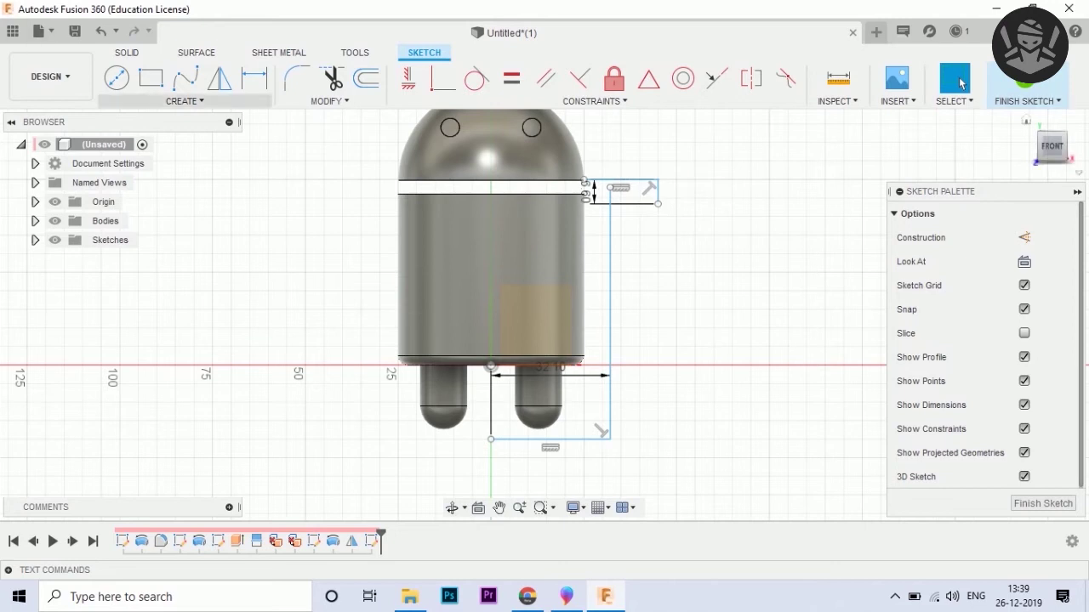
{"action": "left_click", "coordinate": [960, 82]}
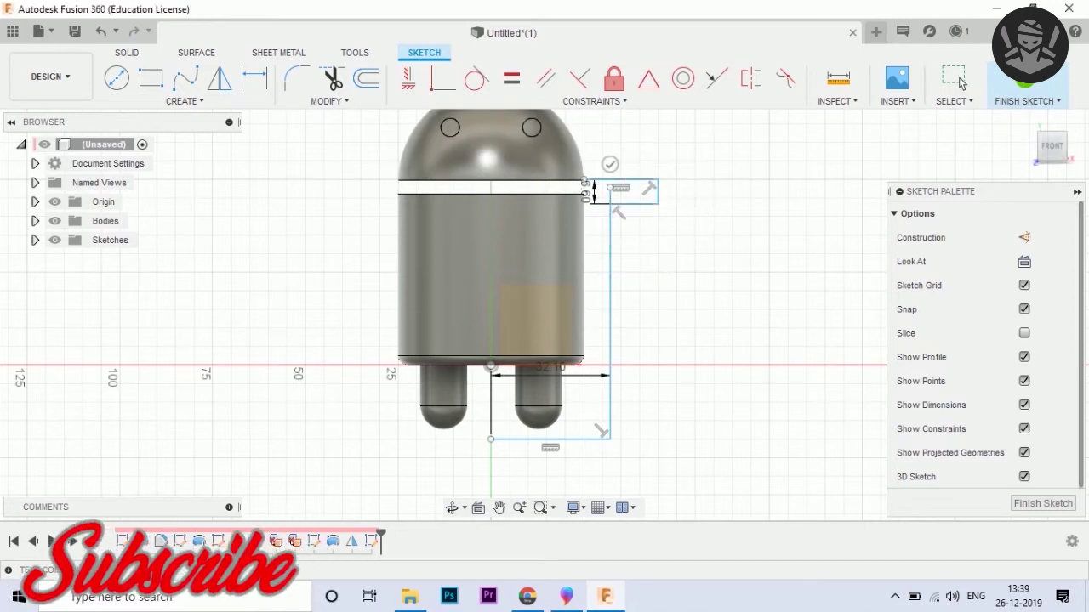
Draw a 30.8 mm vertical line down from the drop's lower end
{"action": "scroll", "coordinate": [595, 183], "scroll_direction": "up", "scroll_amount": 2}
{"action": "scroll", "coordinate": [604, 180], "scroll_direction": "up", "scroll_amount": 2}
{"action": "scroll", "coordinate": [609, 188], "scroll_direction": "down", "scroll_amount": 2}
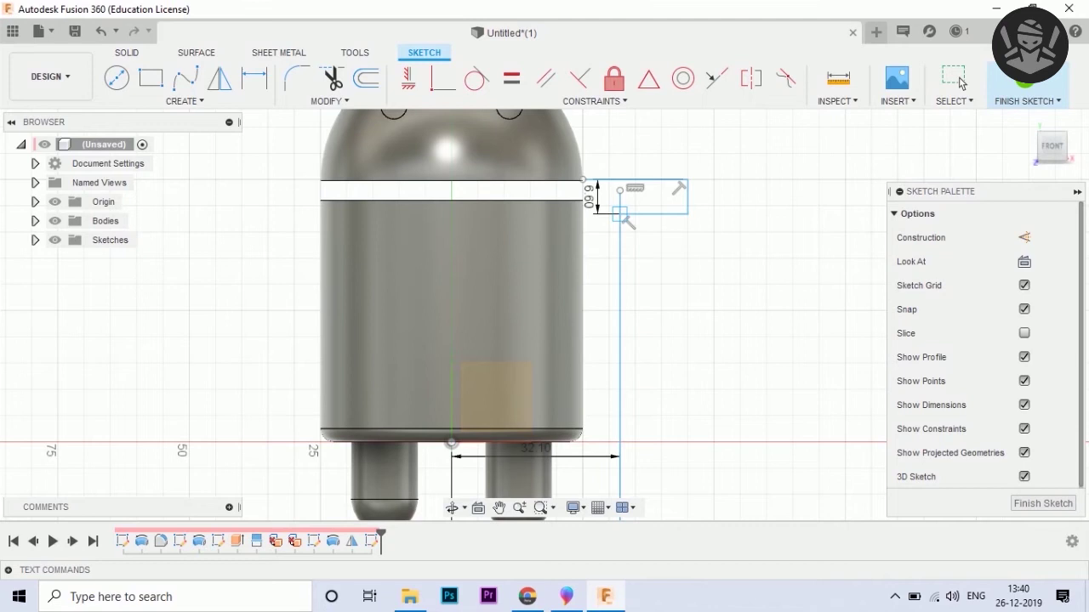
{"action": "left_click", "coordinate": [620, 214]}
{"action": "type", "text": "3"}
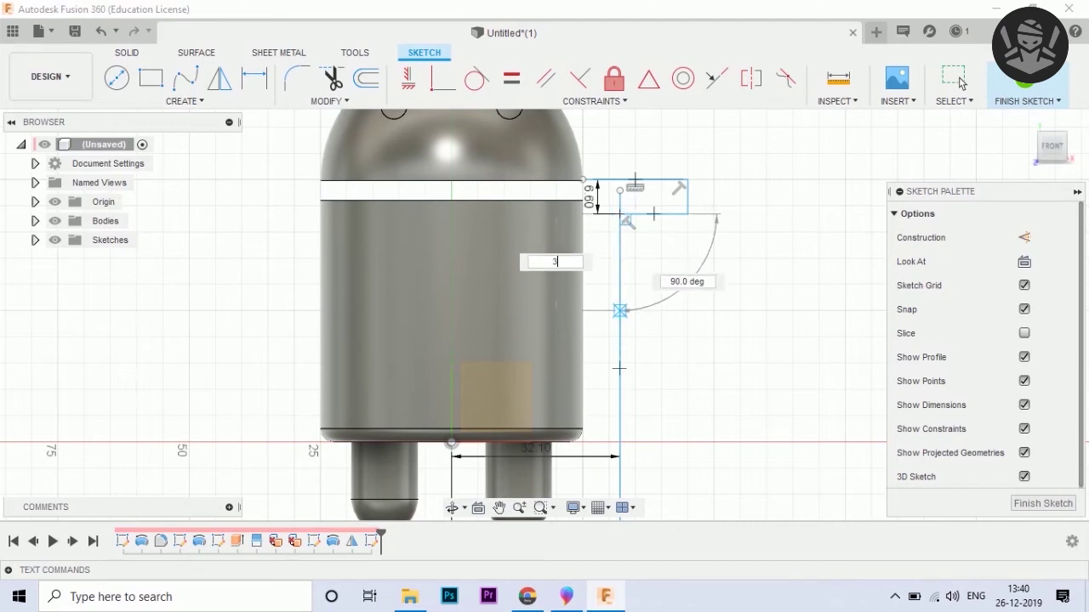
{"action": "type", "text": "0.8"}
{"action": "key", "text": "Return"}
{"action": "left_click", "coordinate": [956, 79]}
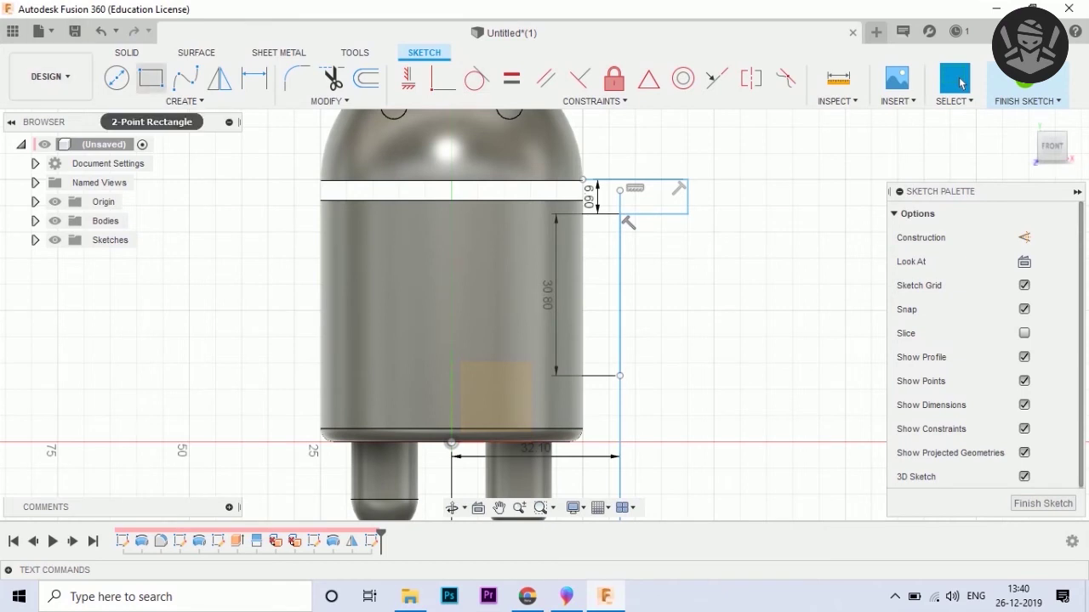
{"action": "left_click", "coordinate": [185, 100]}
{"action": "mouse_move", "coordinate": [125, 173]}
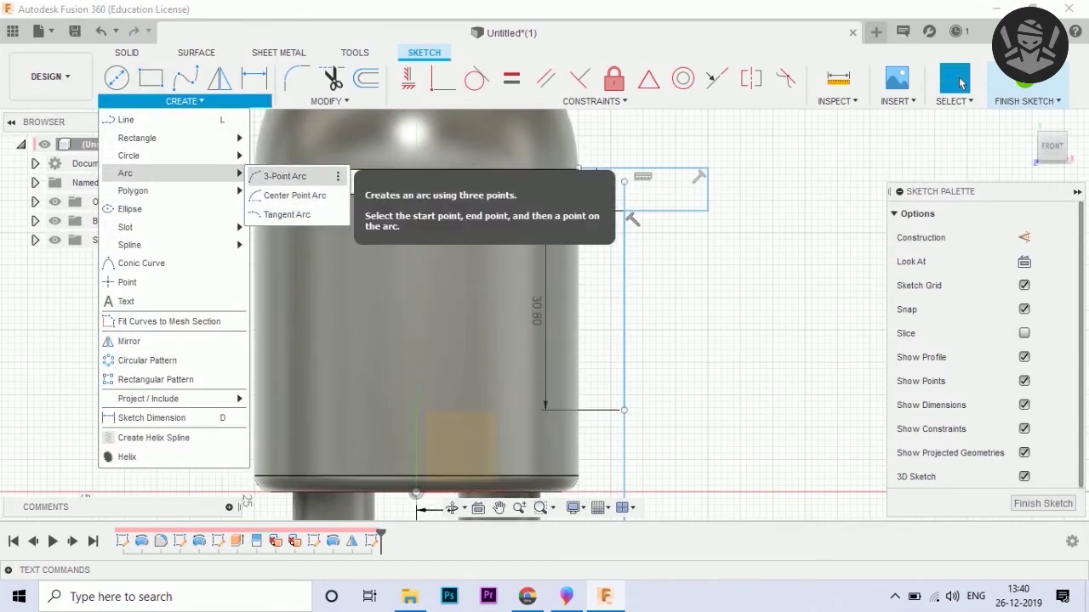
Add a 90° R3.6 arc at the vertical line's top, with a line down from its end
{"action": "key", "text": "Escape"}
{"action": "left_click", "coordinate": [597, 224]}
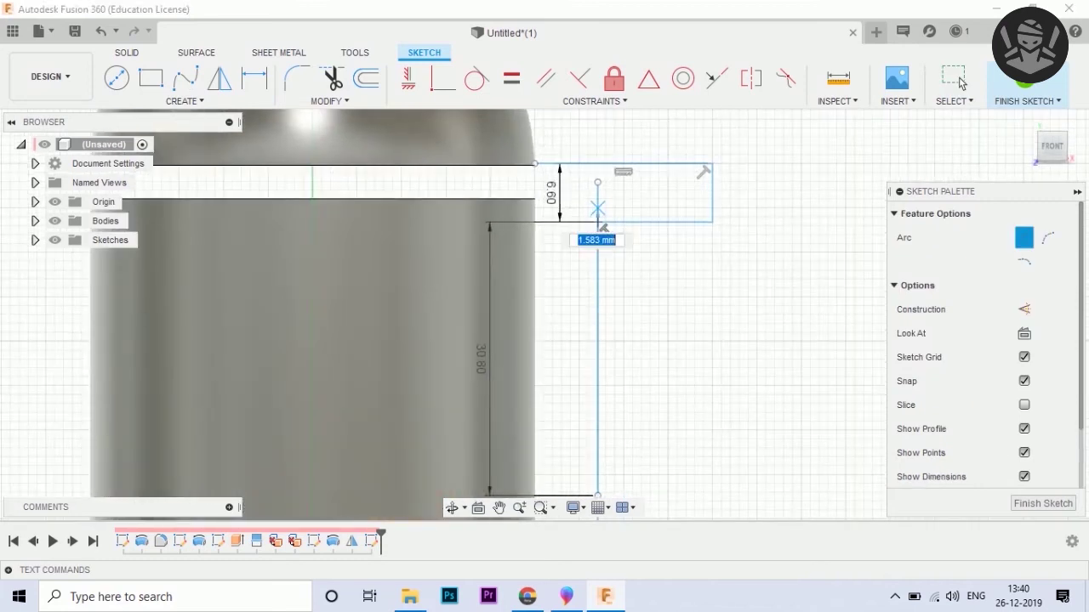
{"action": "type", "text": "3.6"}
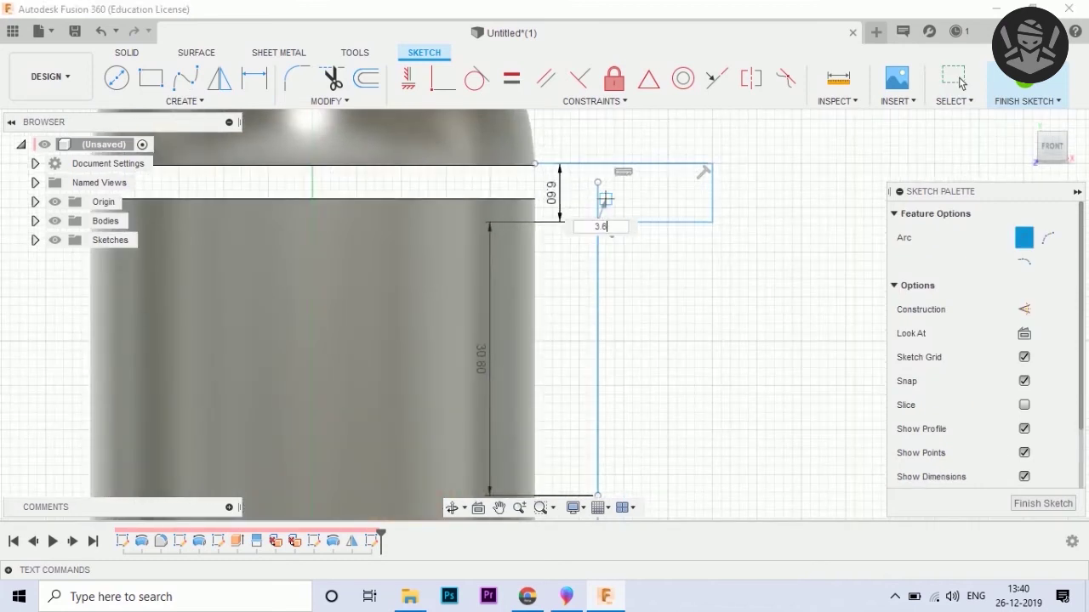
{"action": "left_click", "coordinate": [604, 229]}
{"action": "type", "text": "90"}
{"action": "key", "text": "Return"}
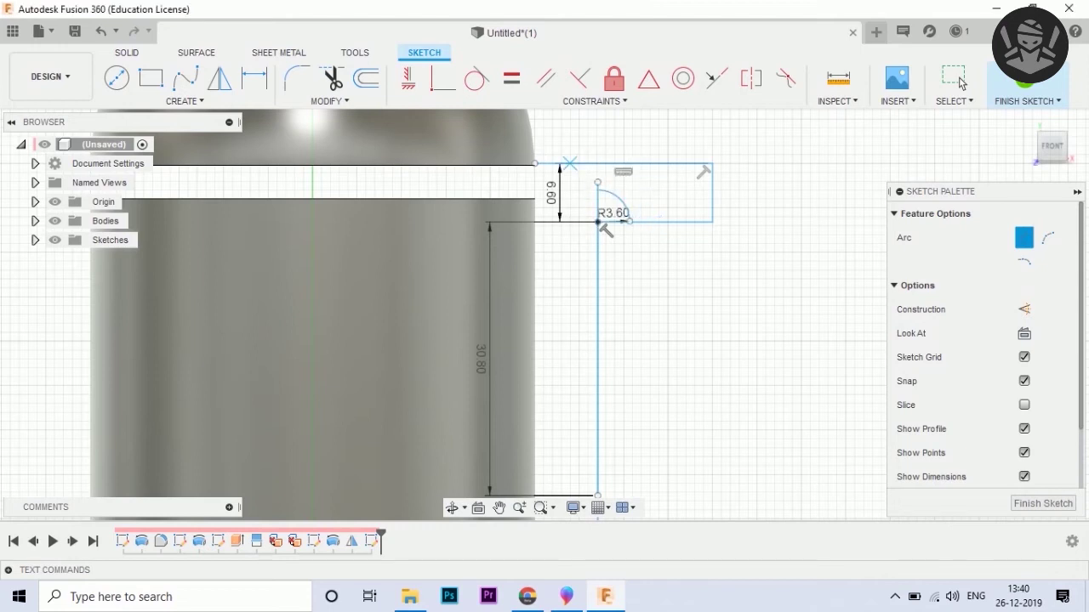
{"action": "scroll", "coordinate": [615, 427], "scroll_direction": "down", "scroll_amount": 2}
{"action": "left_click", "coordinate": [587, 412]}
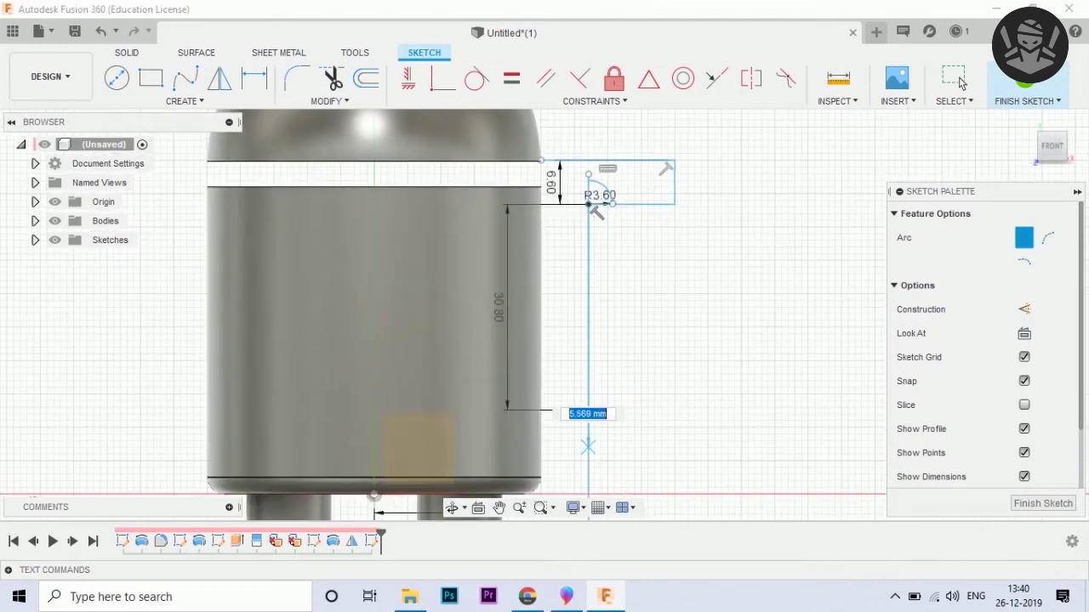
{"action": "key", "text": "Return"}
{"action": "key", "text": "Escape"}
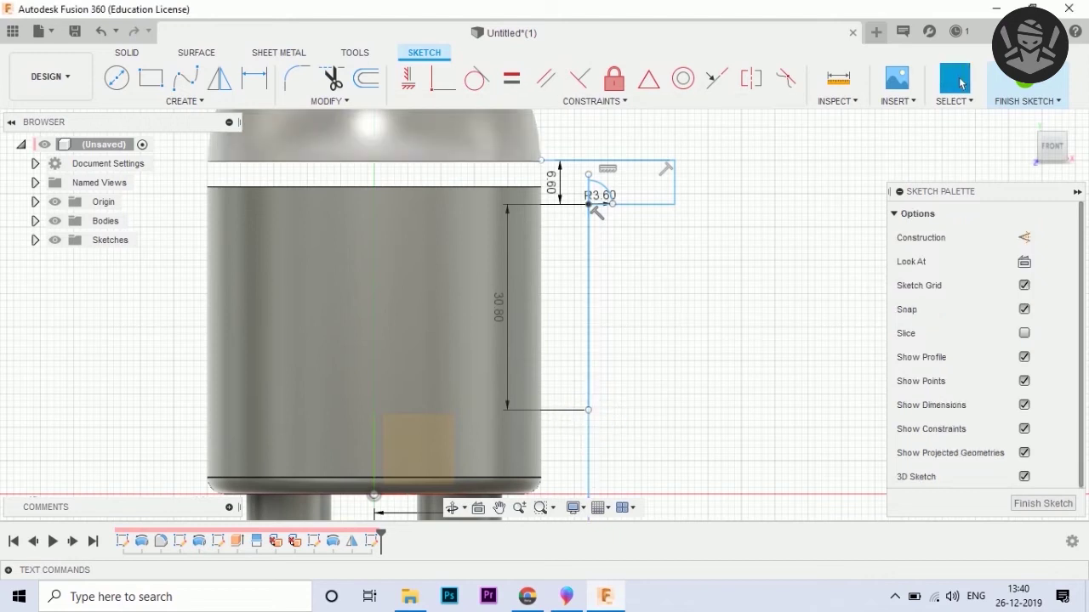
Round the line's lower end with a quarter-circle centre-point arc
{"action": "left_click", "coordinate": [184, 101]}
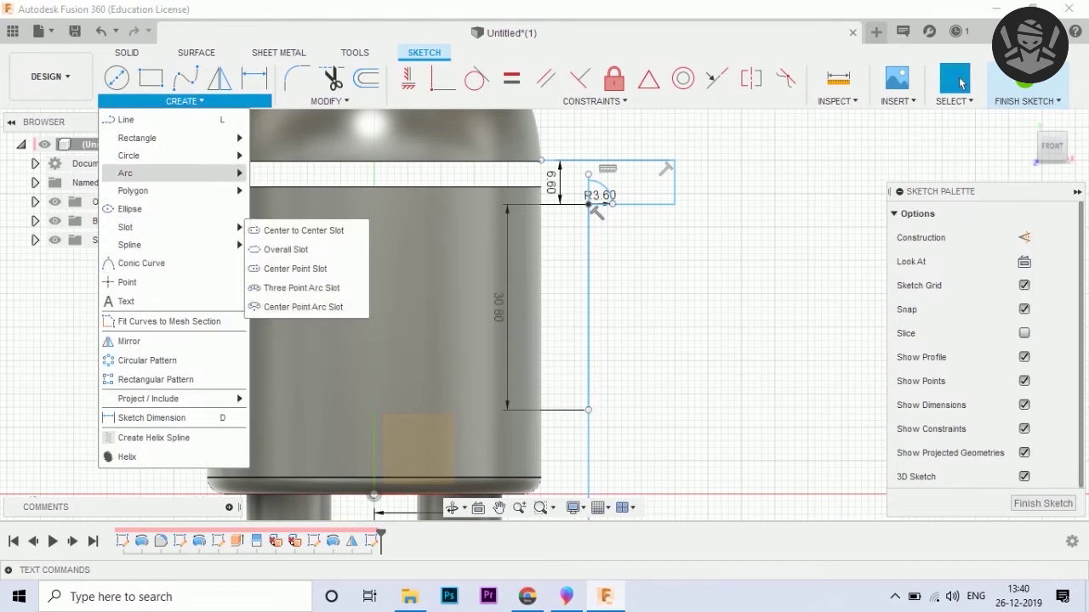
{"action": "left_click", "coordinate": [285, 176]}
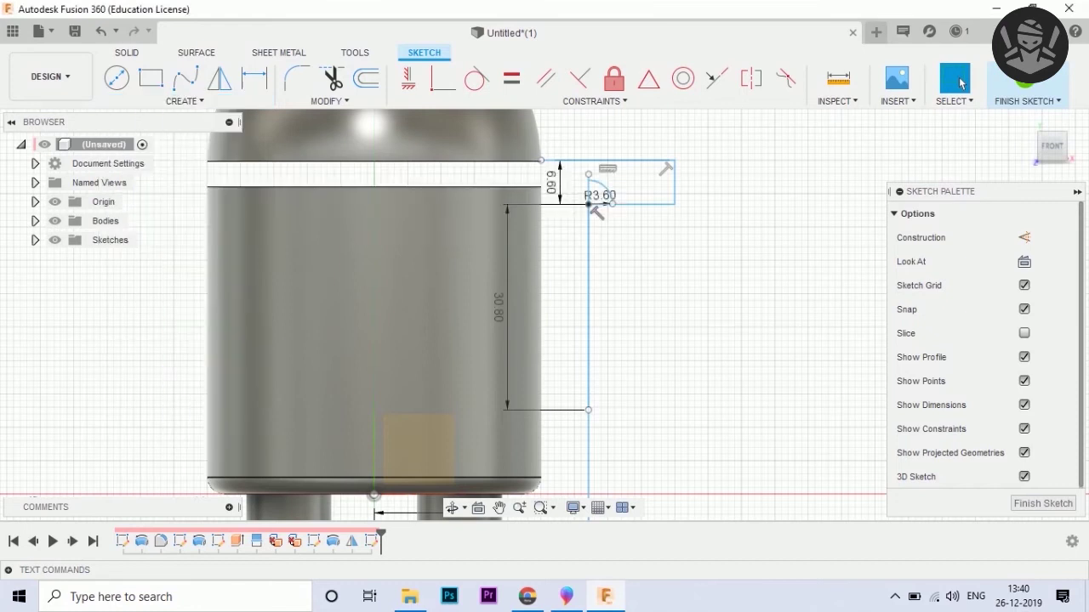
{"action": "left_click", "coordinate": [588, 409]}
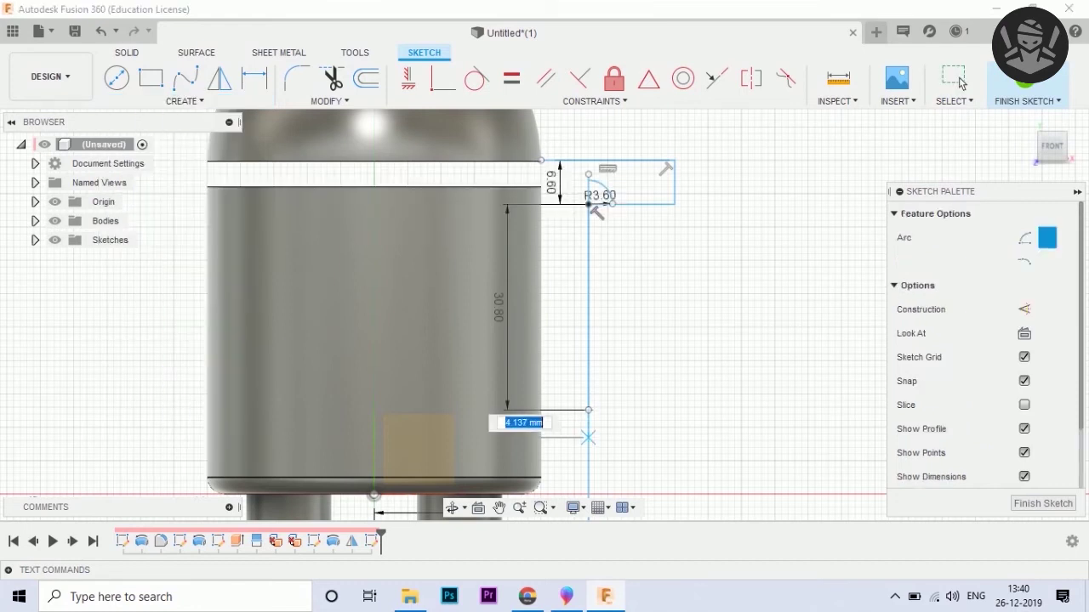
{"action": "type", "text": "3.6"}
{"action": "key", "text": "Tab"}
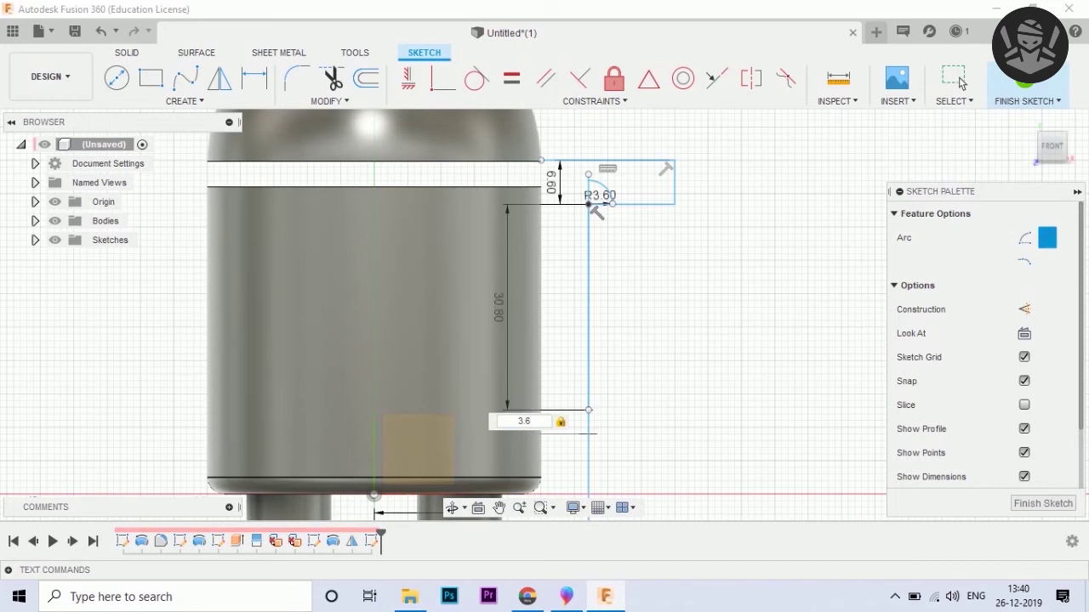
{"action": "key", "text": "Return"}
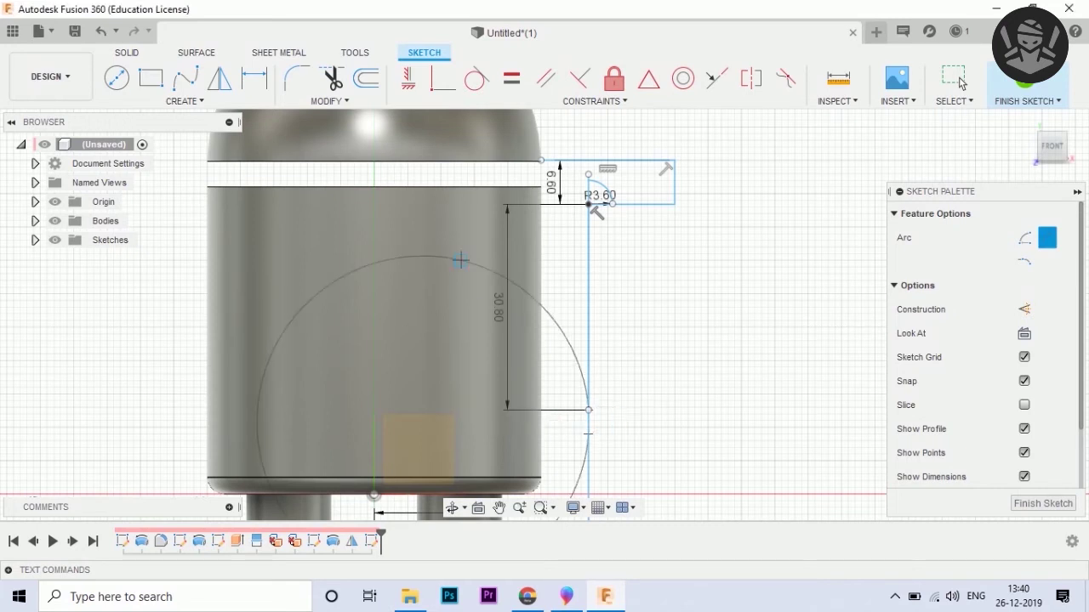
{"action": "key", "text": "Escape"}
{"action": "left_click", "coordinate": [185, 100]}
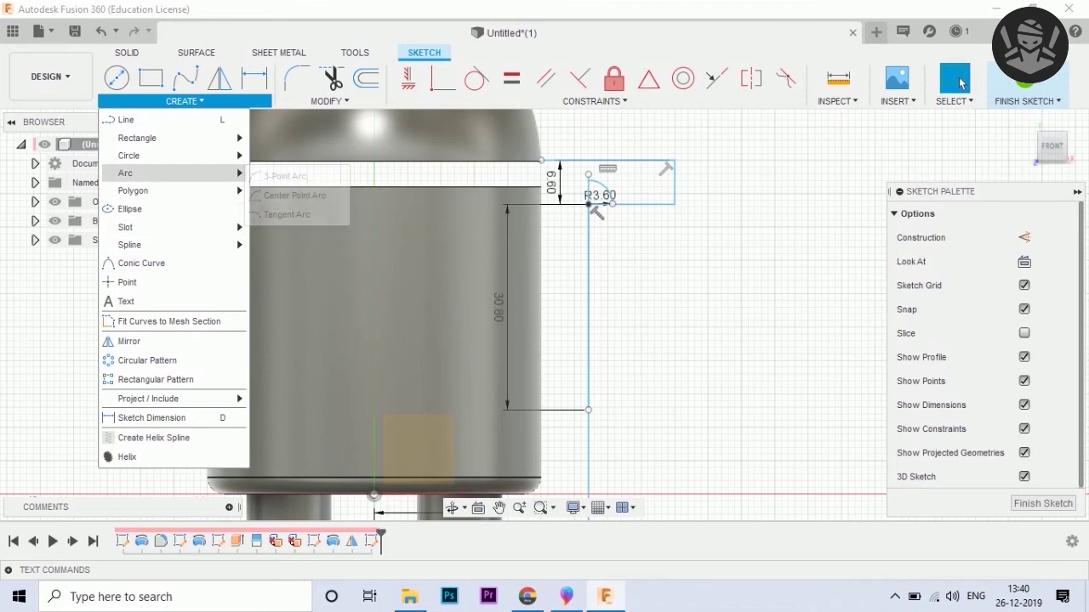
{"action": "left_click", "coordinate": [297, 195]}
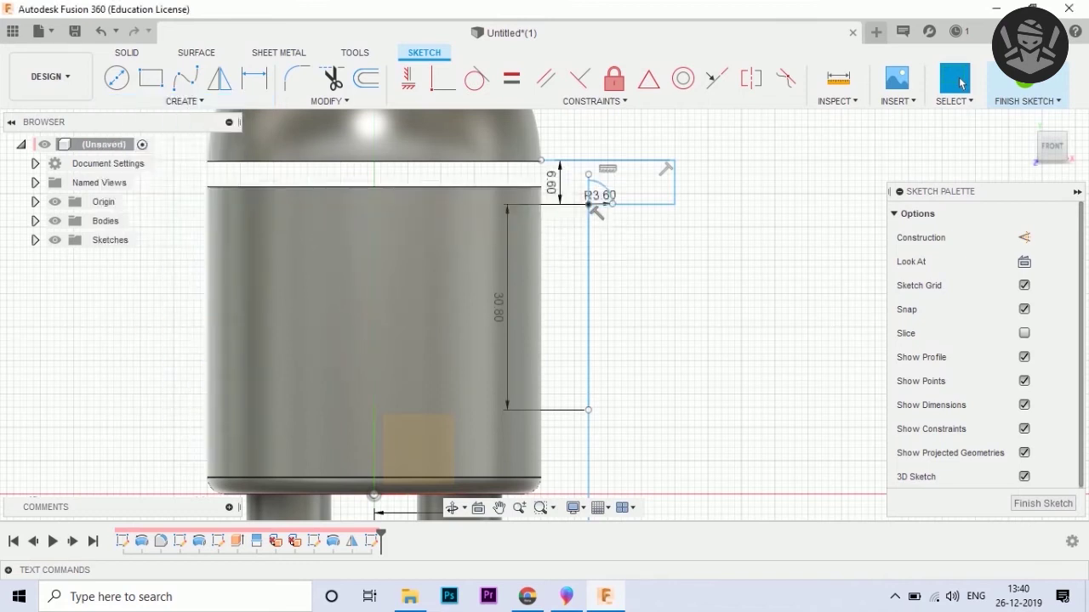
{"action": "left_click", "coordinate": [588, 410]}
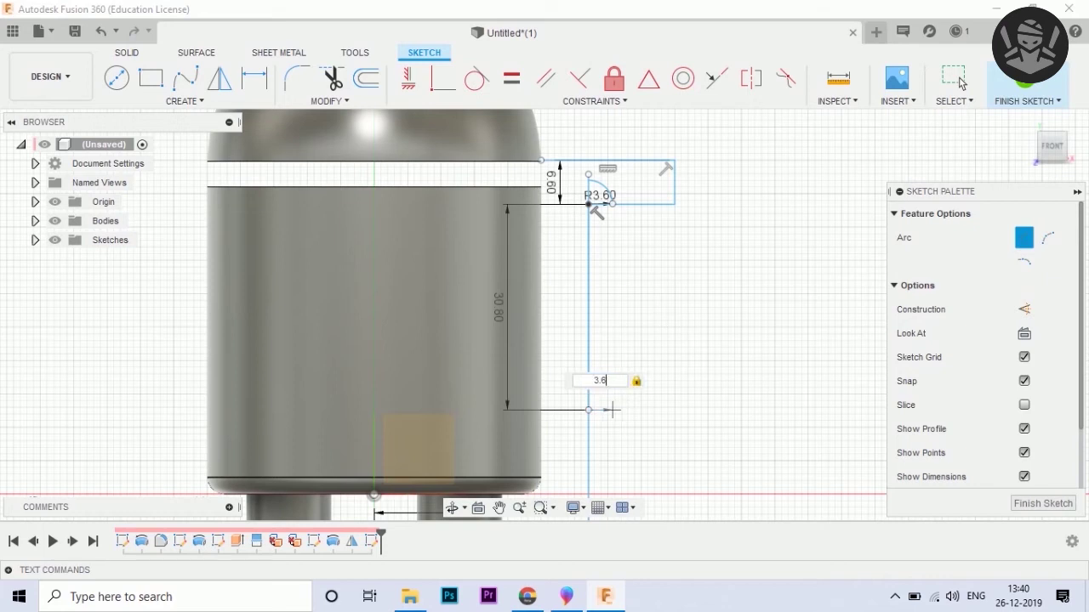
{"action": "left_click", "coordinate": [611, 410]}
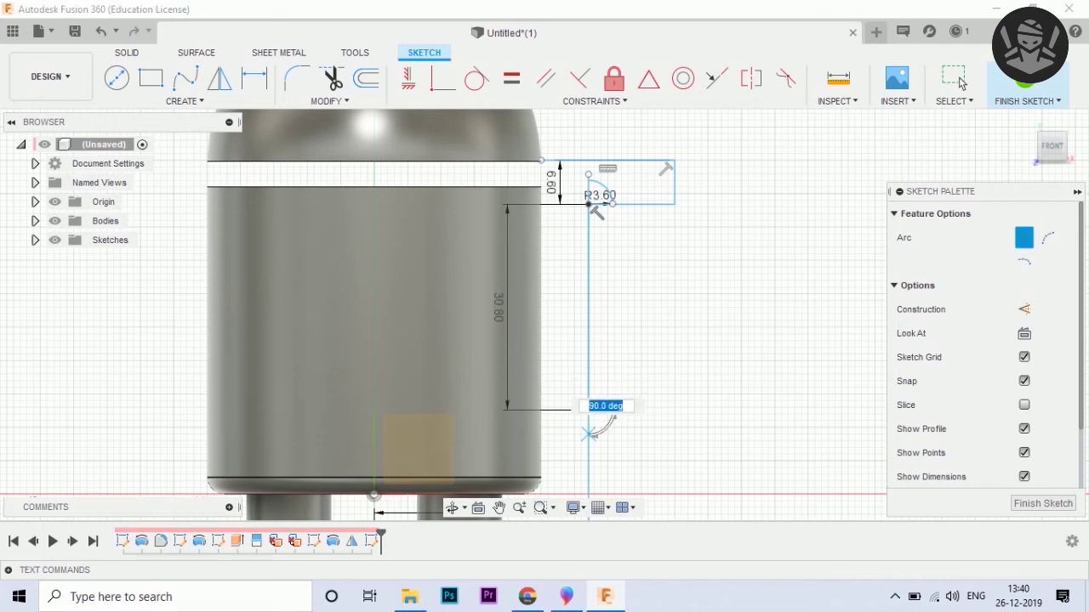
{"action": "left_click", "coordinate": [589, 433]}
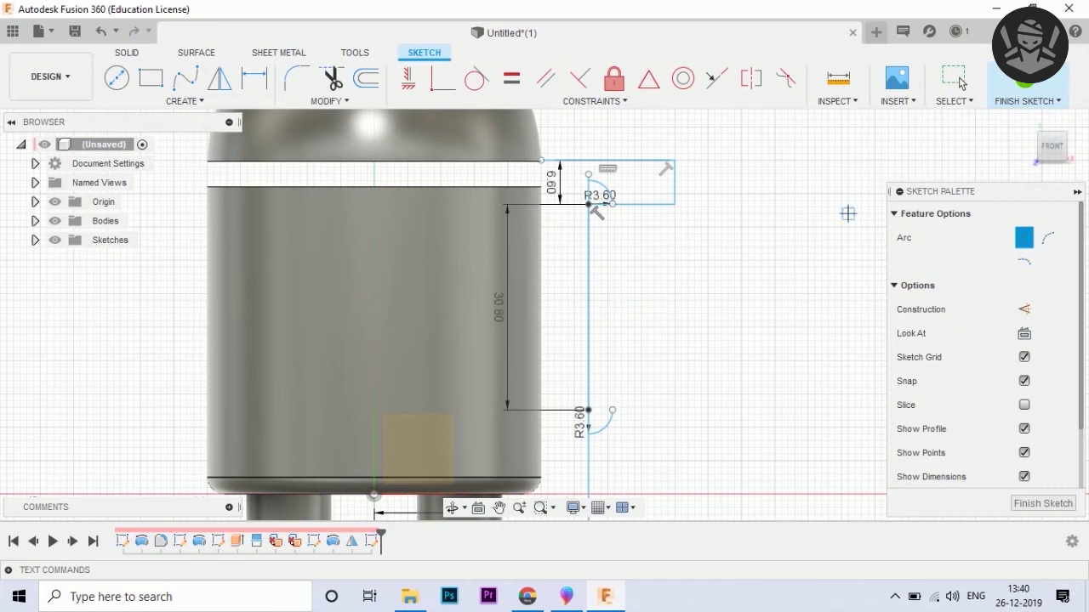
{"action": "key", "text": "Escape"}
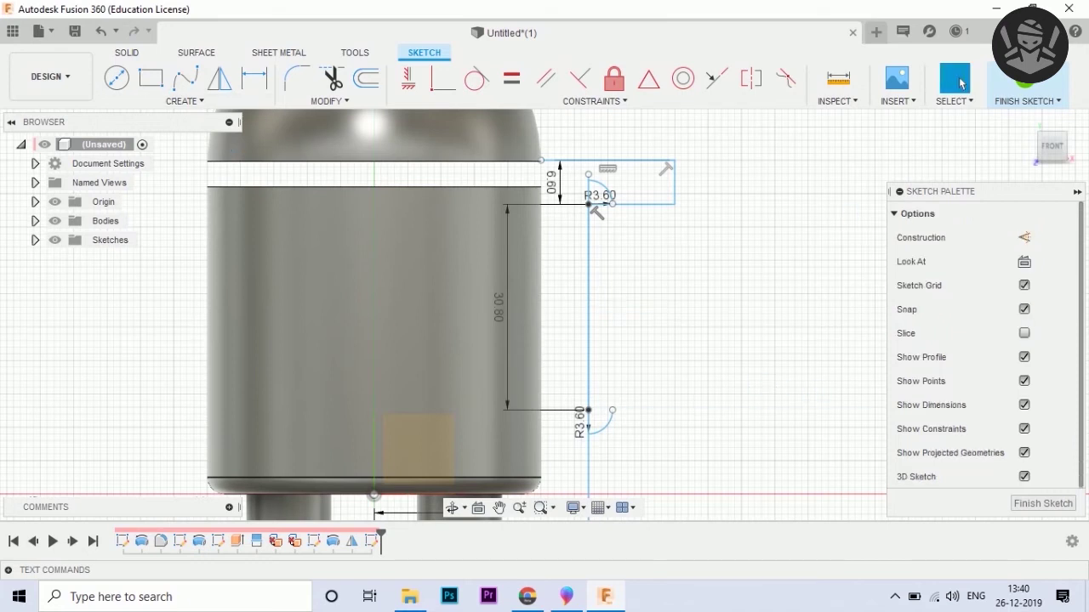
Close the arm profile with a line, trim the stray segment, and finish the sketch
{"action": "left_click_drag", "start_coordinate": [612, 204], "coordinate": [612, 410]}
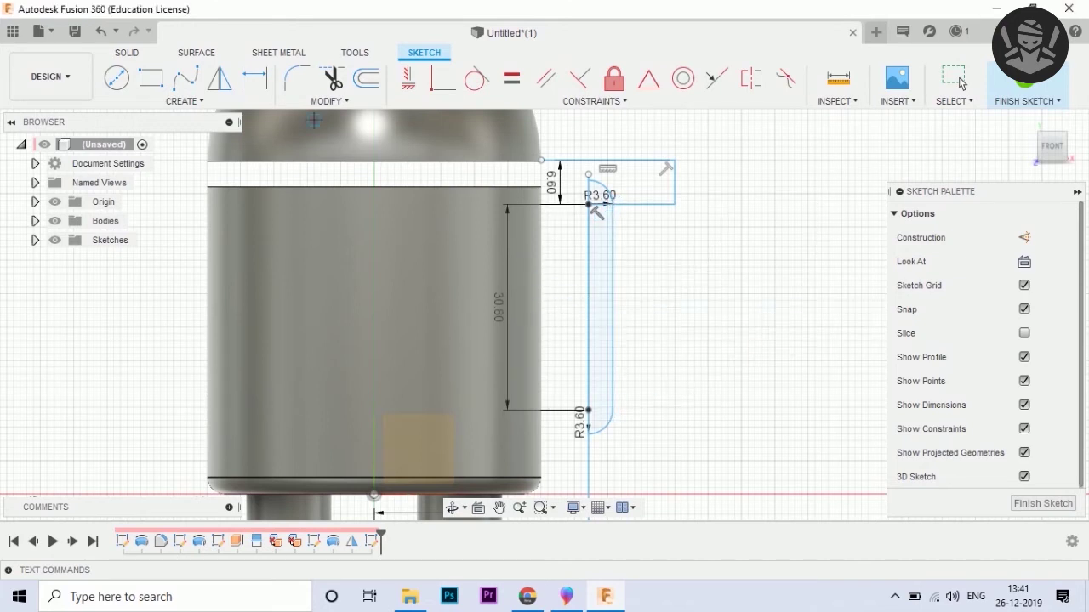
{"action": "scroll", "coordinate": [460, 147], "scroll_direction": "down", "scroll_amount": 2}
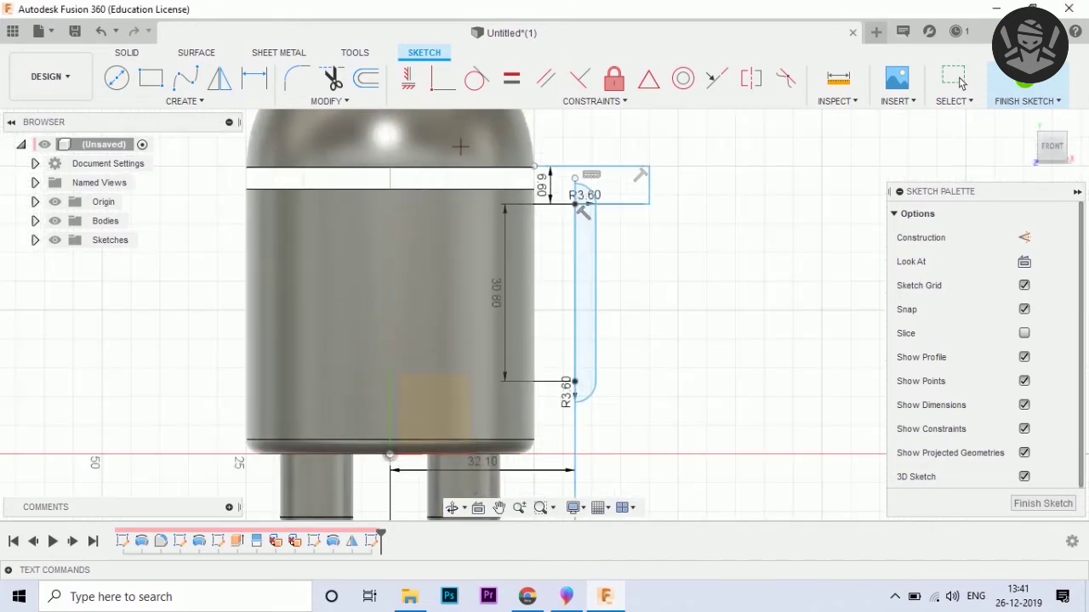
{"action": "key", "text": "t"}
{"action": "left_click", "coordinate": [584, 211]}
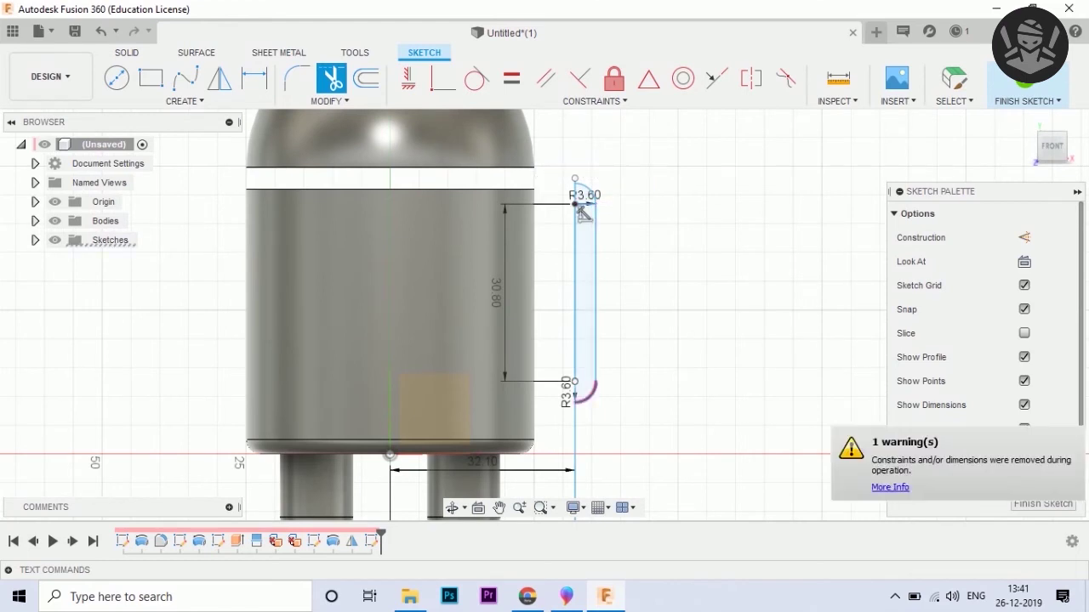
{"action": "scroll", "coordinate": [583, 212], "scroll_direction": "up", "scroll_amount": 2}
{"action": "scroll", "coordinate": [578, 116], "scroll_direction": "down", "scroll_amount": 1}
{"action": "scroll", "coordinate": [573, 165], "scroll_direction": "up", "scroll_amount": 1}
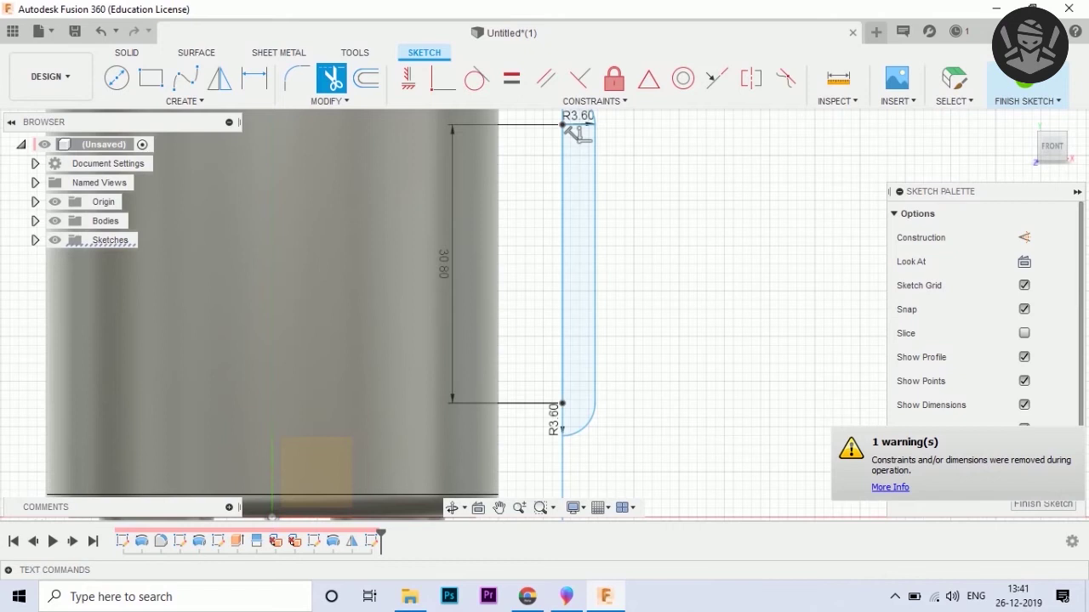
{"action": "left_click", "coordinate": [1025, 80]}
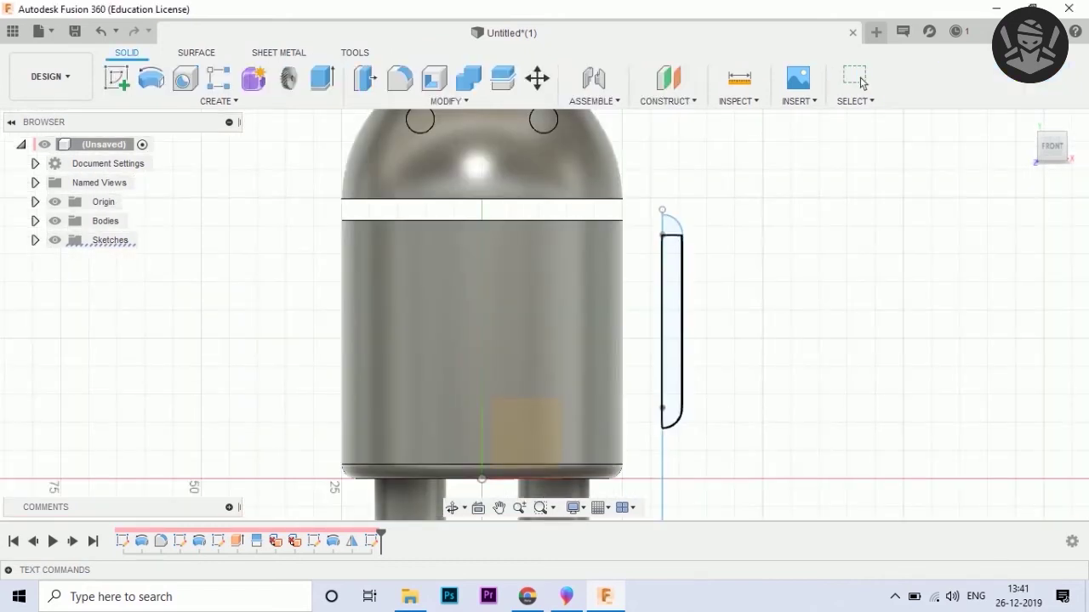
Revolve both arm profile regions around the vertical line into a solid rounded arm
{"action": "key", "text": "ctrl+z"}
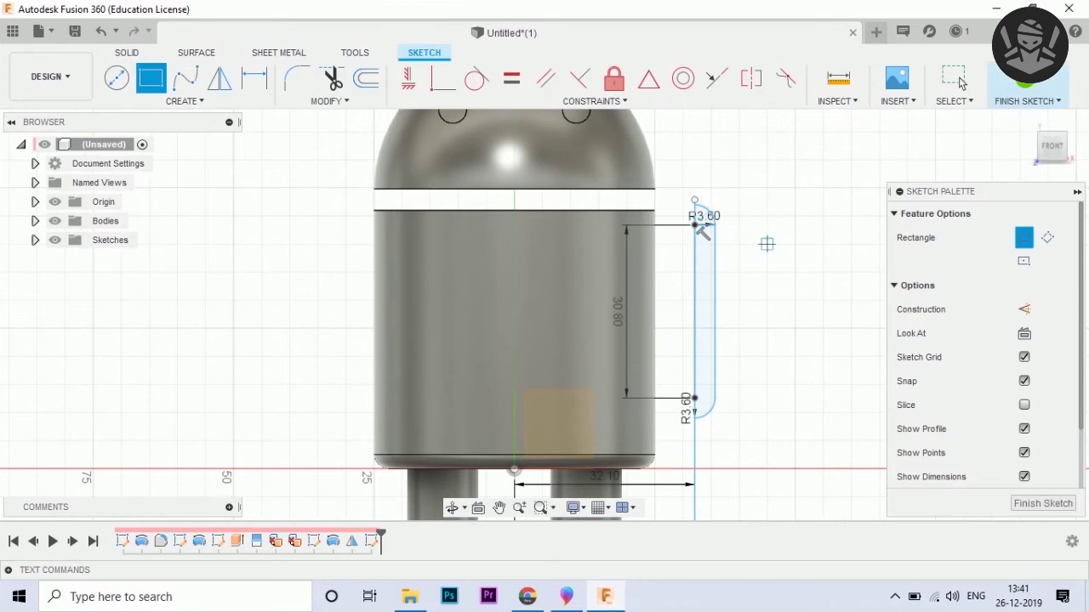
{"action": "left_click", "coordinate": [1024, 81]}
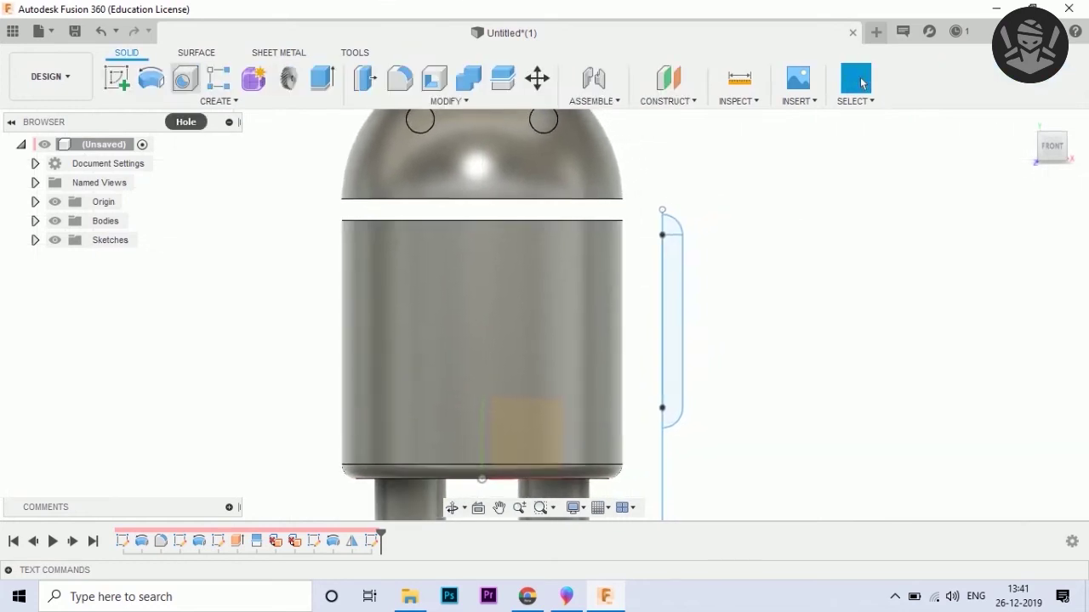
{"action": "key", "text": "r"}
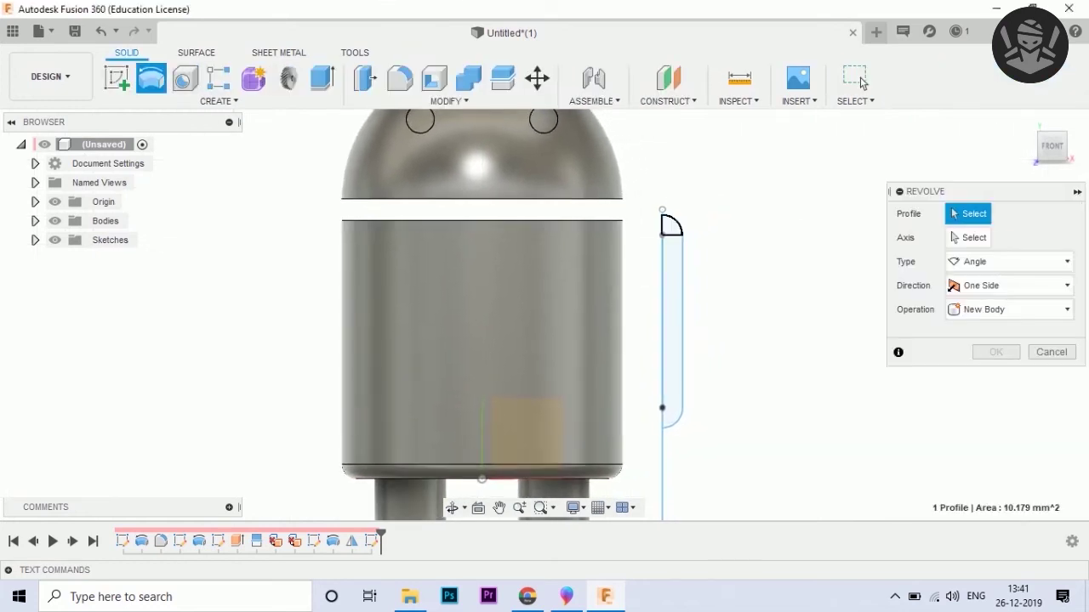
{"action": "left_click", "coordinate": [671, 225]}
{"action": "left_click", "coordinate": [671, 323]}
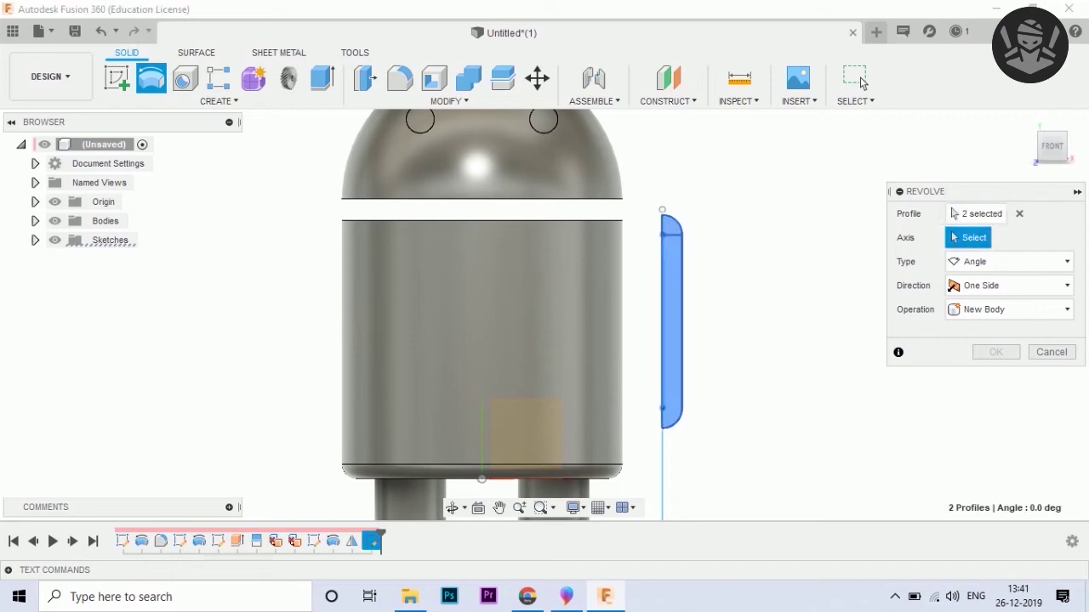
{"action": "left_click", "coordinate": [662, 459]}
{"action": "key", "text": "Return"}
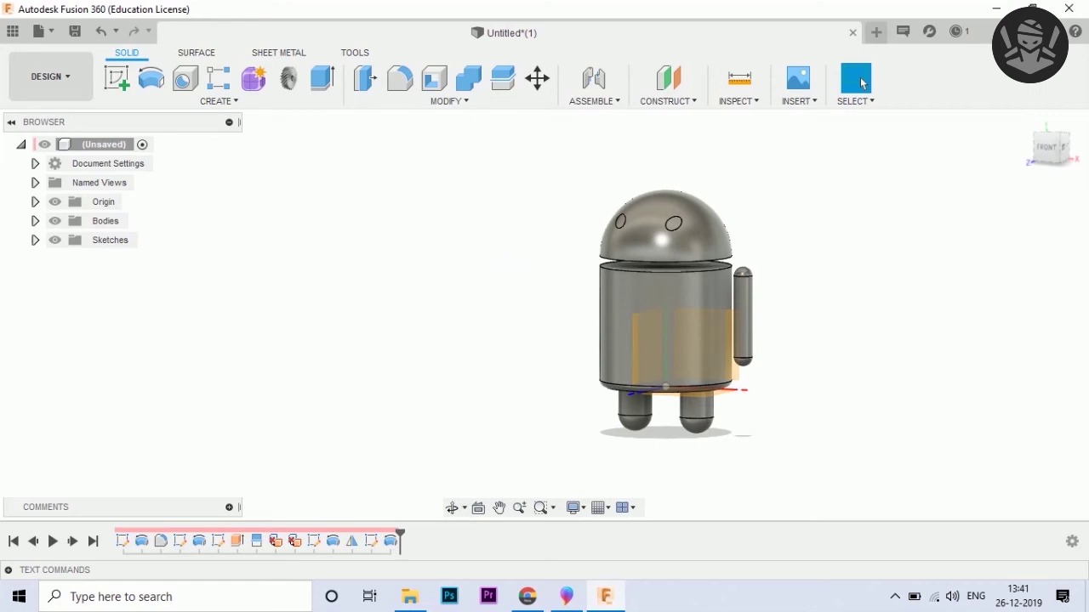
Mirror the arm feature across the body's middle plane to add the left arm
{"action": "left_click", "coordinate": [218, 101]}
{"action": "left_click", "coordinate": [129, 377]}
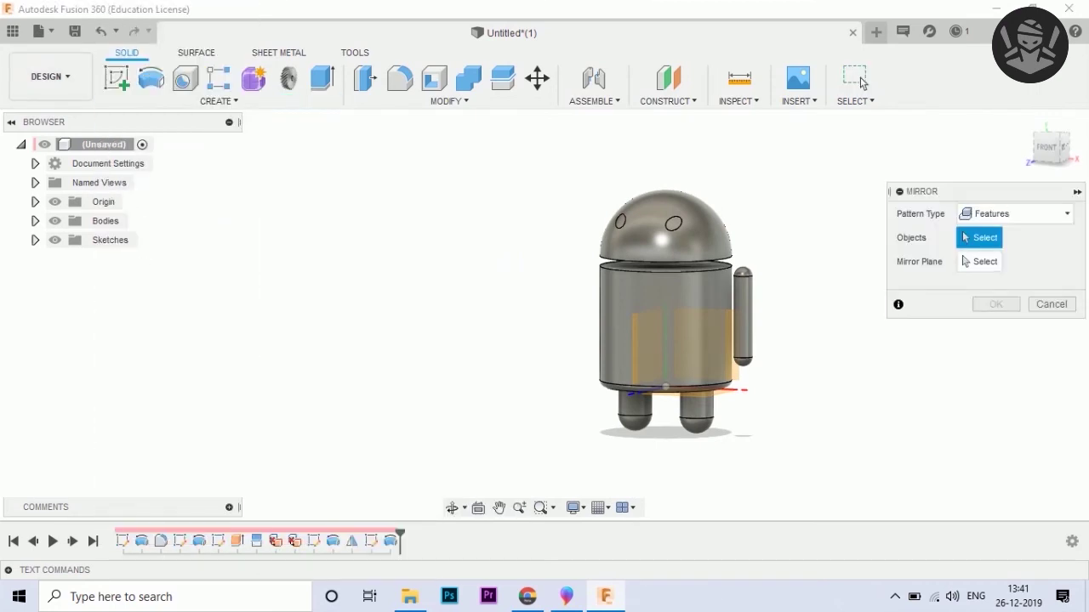
{"action": "left_click", "coordinate": [742, 315]}
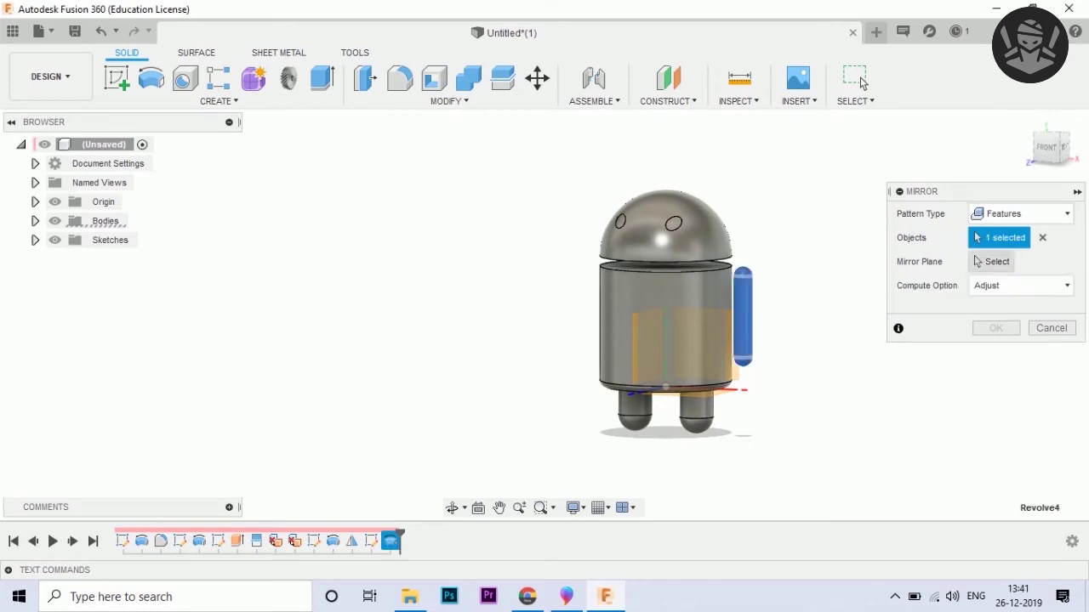
{"action": "left_click", "coordinate": [991, 261]}
{"action": "left_click", "coordinate": [646, 344]}
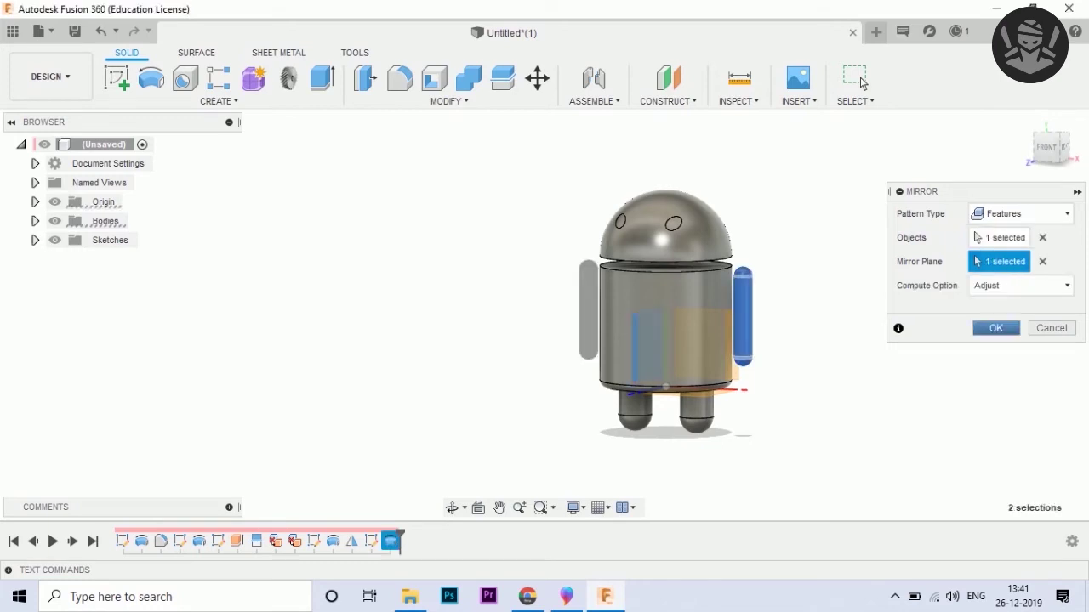
{"action": "key", "text": "Return"}
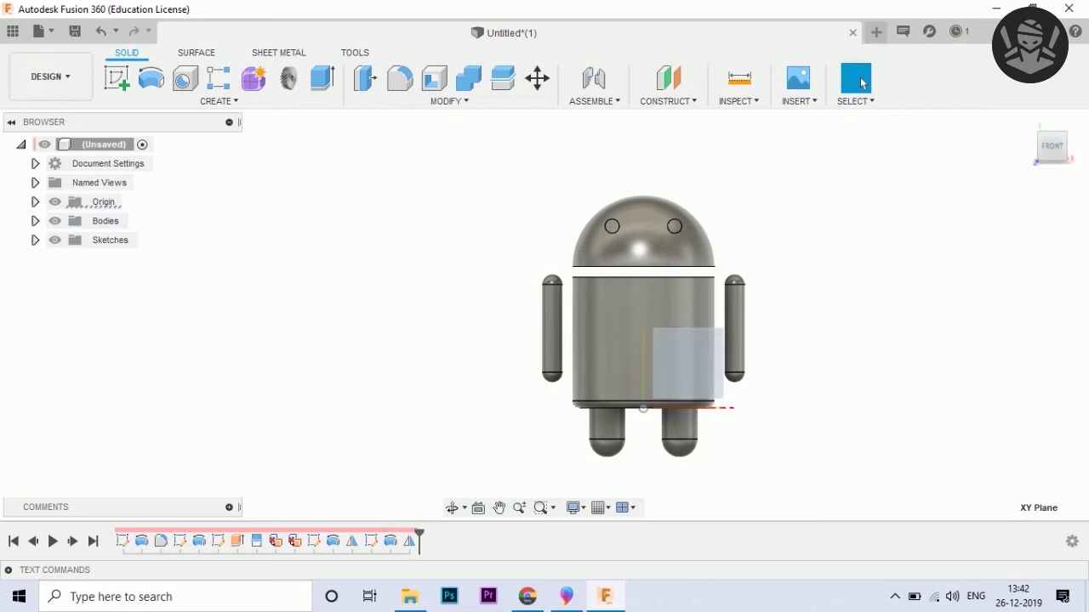
{"action": "left_click", "coordinate": [687, 364]}
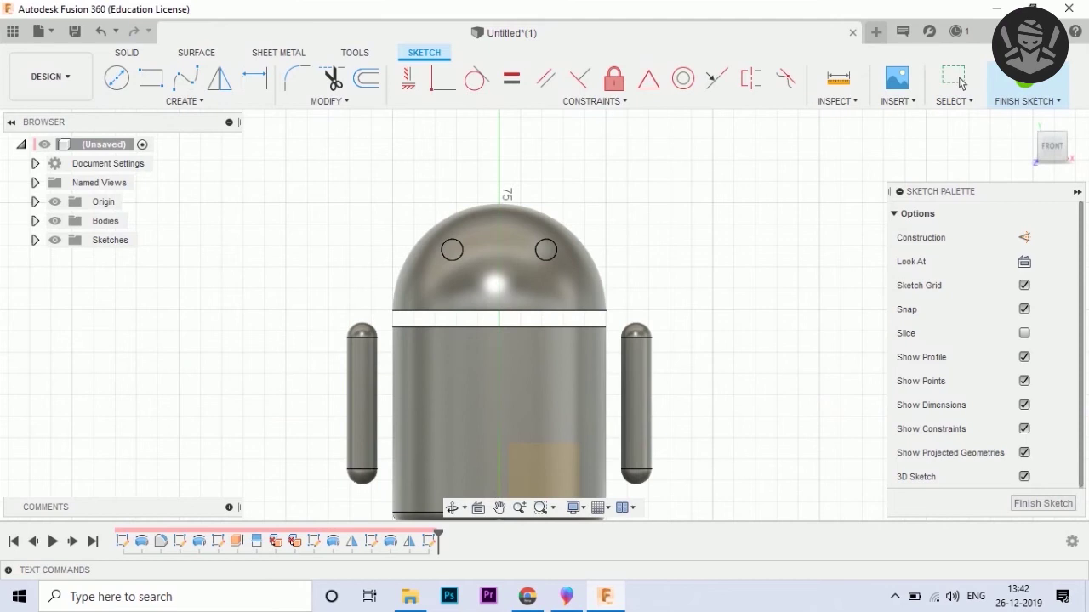
Sketch antenna guide lines above the head, including a 6 mm-radius arc at the top
{"action": "key", "text": "l"}
{"action": "left_click", "coordinate": [502, 228]}
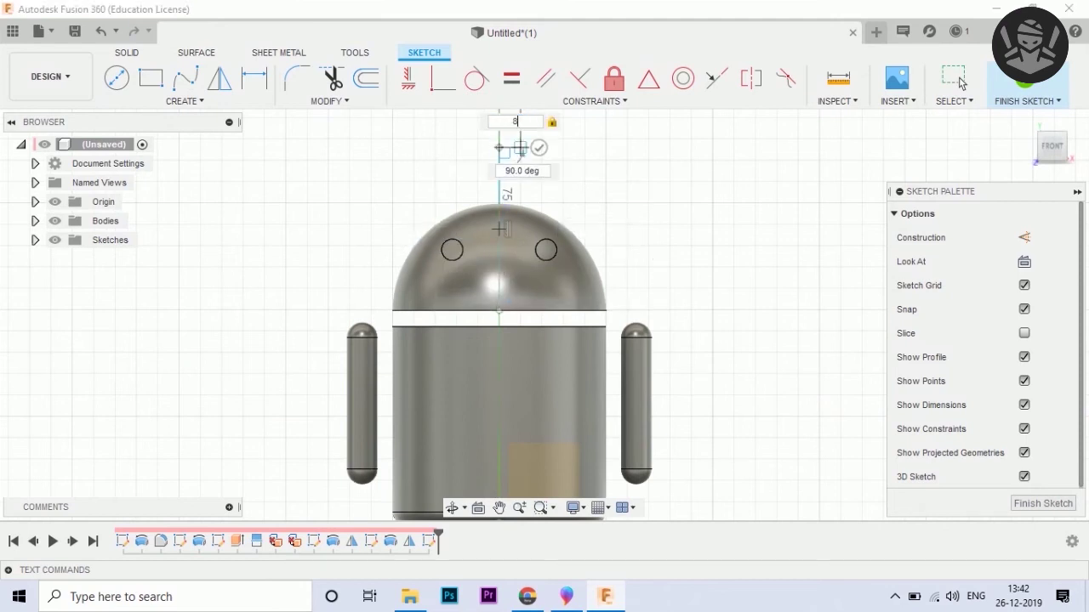
{"action": "key", "text": "Return"}
{"action": "left_click", "coordinate": [533, 146]}
{"action": "scroll", "coordinate": [500, 136], "scroll_direction": "up", "scroll_amount": 3}
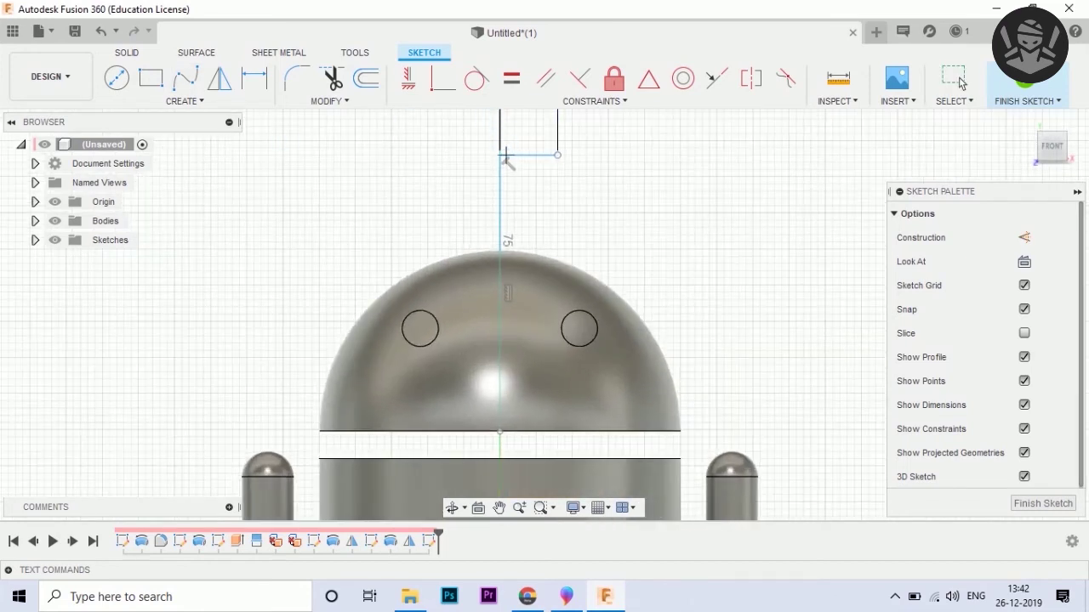
{"action": "left_click", "coordinate": [500, 154]}
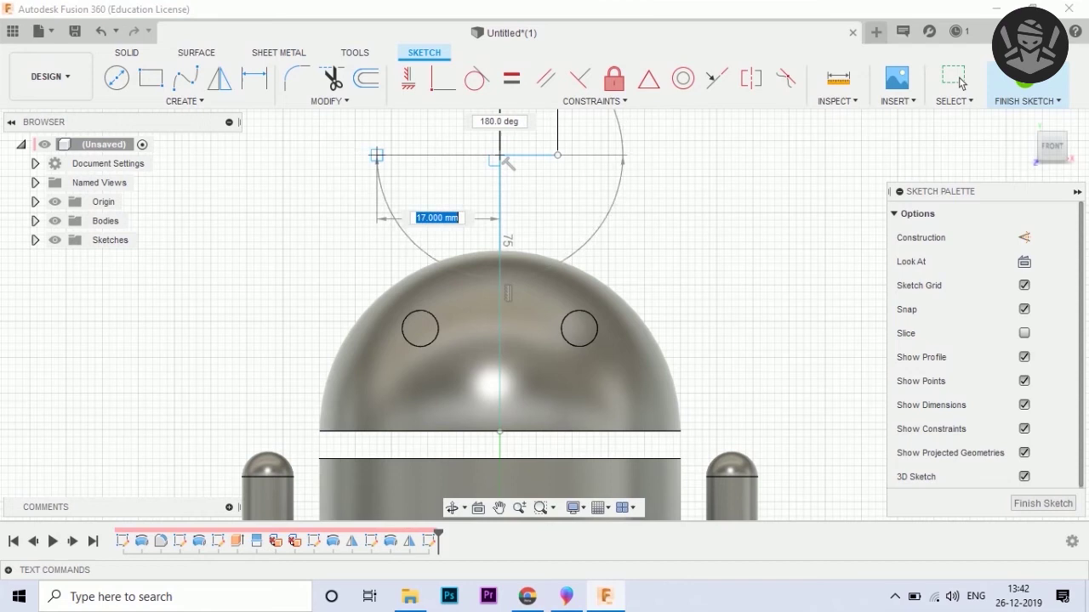
{"action": "type", "text": "6"}
{"action": "key", "text": "Tab"}
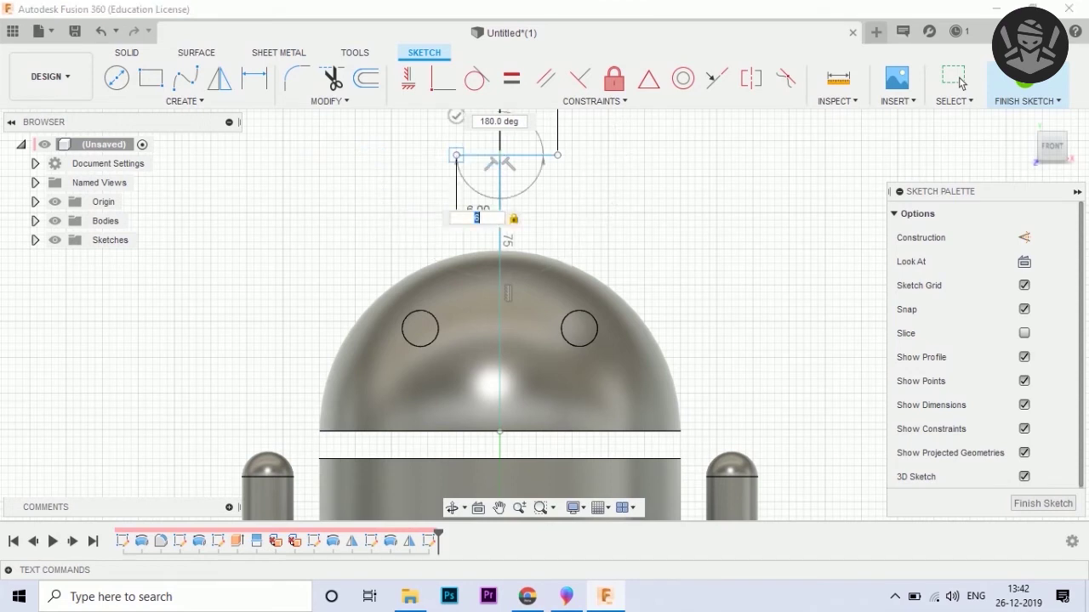
{"action": "left_click", "coordinate": [458, 157]}
{"action": "left_click", "coordinate": [456, 255]}
{"action": "key", "text": "Escape"}
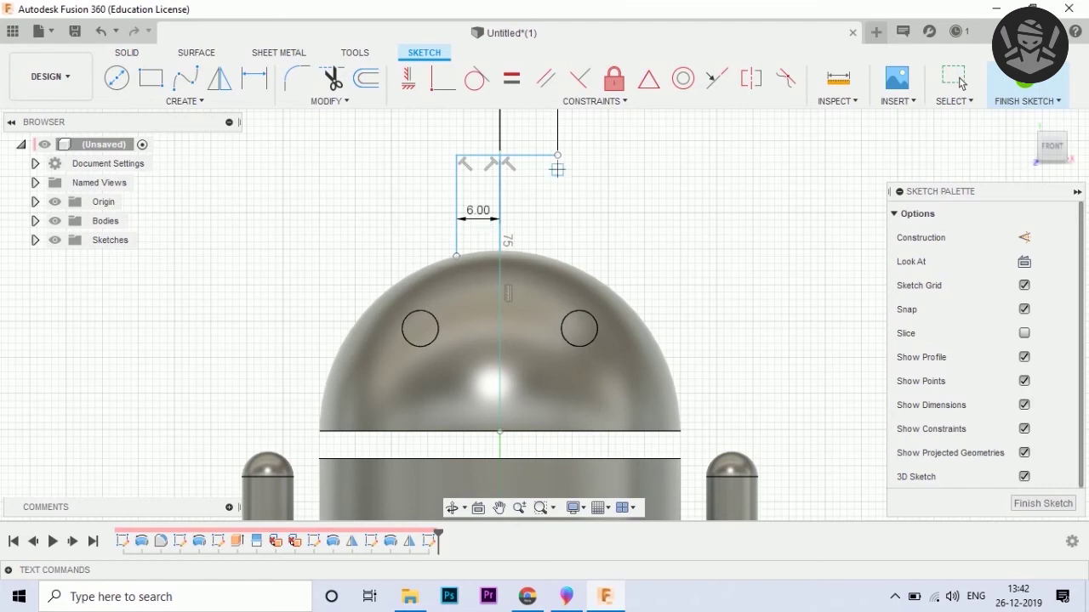
{"action": "left_click", "coordinate": [557, 155]}
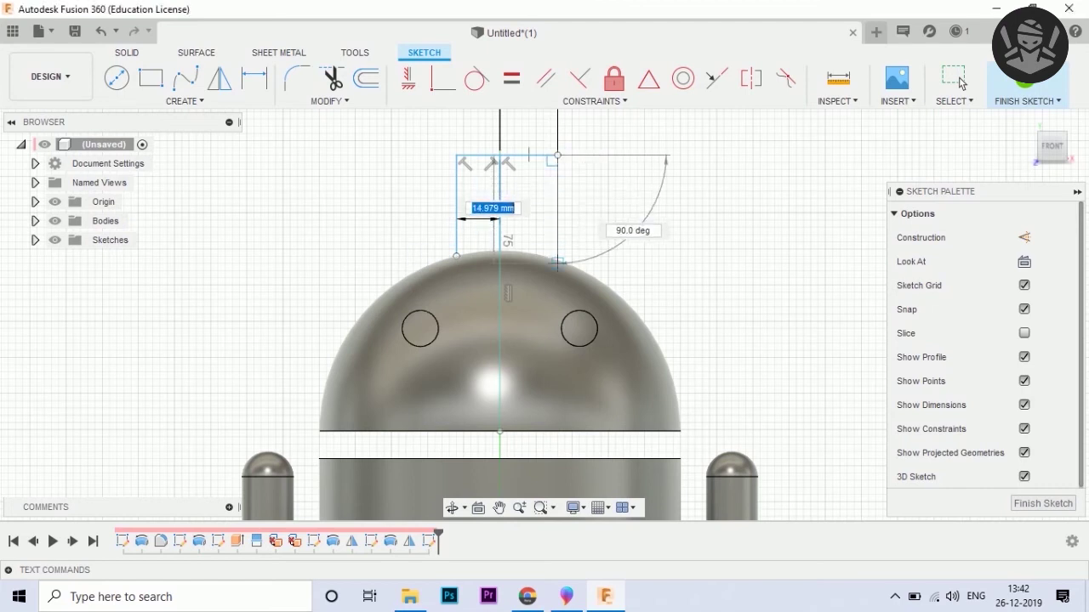
{"action": "key", "text": "Escape"}
Zoom in on the antenna base, compare with the Paint 3D reference drawing, and return
{"action": "scroll", "coordinate": [600, 255], "scroll_direction": "up", "scroll_amount": 3}
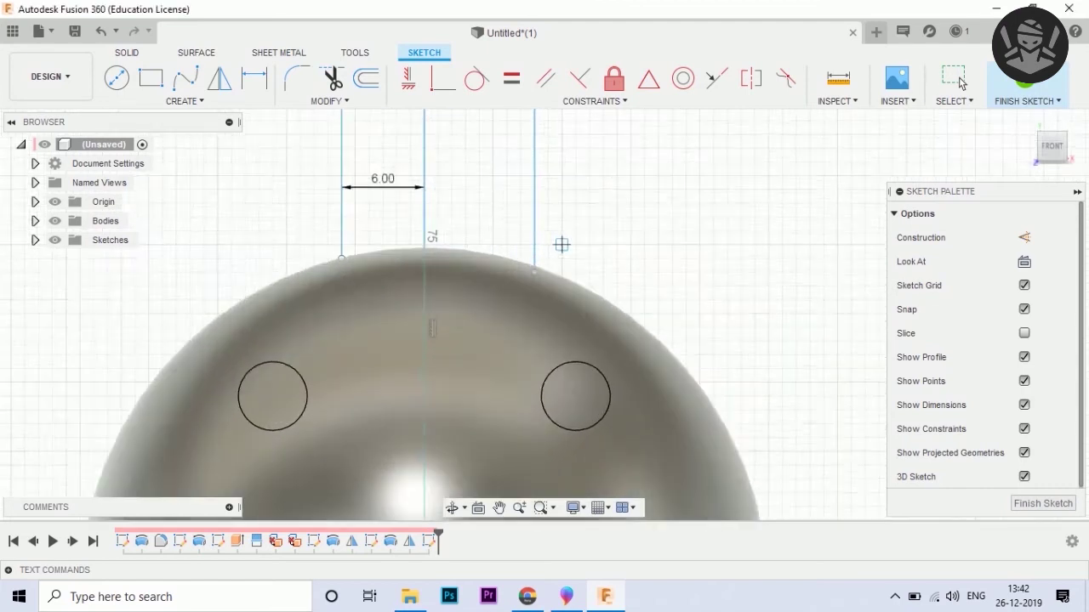
{"action": "scroll", "coordinate": [561, 243], "scroll_direction": "up", "scroll_amount": 1}
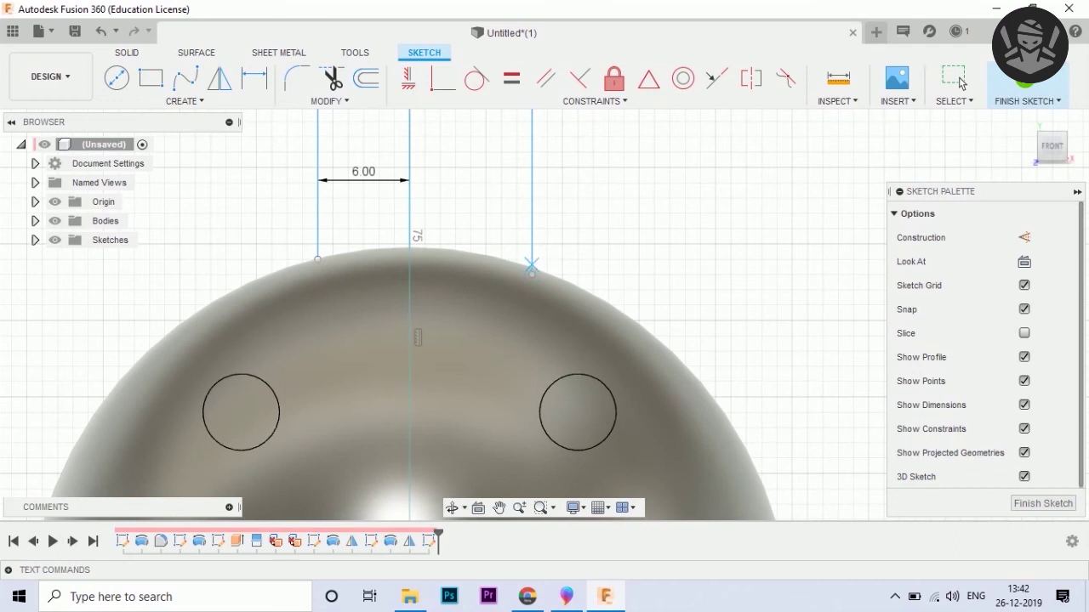
{"action": "scroll", "coordinate": [527, 267], "scroll_direction": "up", "scroll_amount": 2}
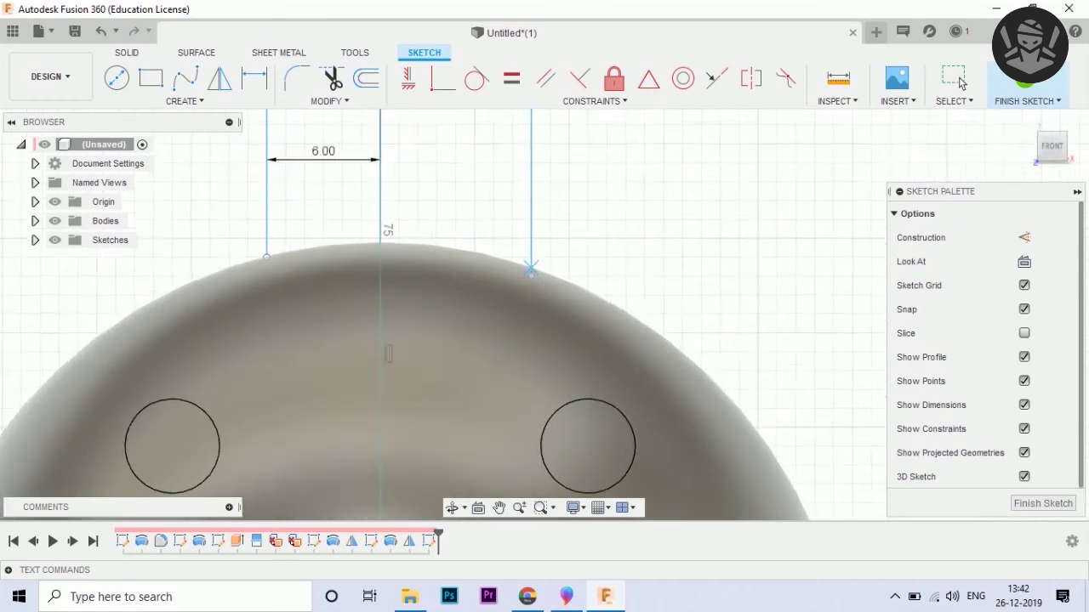
{"action": "scroll", "coordinate": [527, 268], "scroll_direction": "up", "scroll_amount": 2}
{"action": "scroll", "coordinate": [527, 268], "scroll_direction": "up", "scroll_amount": 2}
{"action": "scroll", "coordinate": [527, 268], "scroll_direction": "up", "scroll_amount": 1}
{"action": "scroll", "coordinate": [527, 268], "scroll_direction": "up", "scroll_amount": 2}
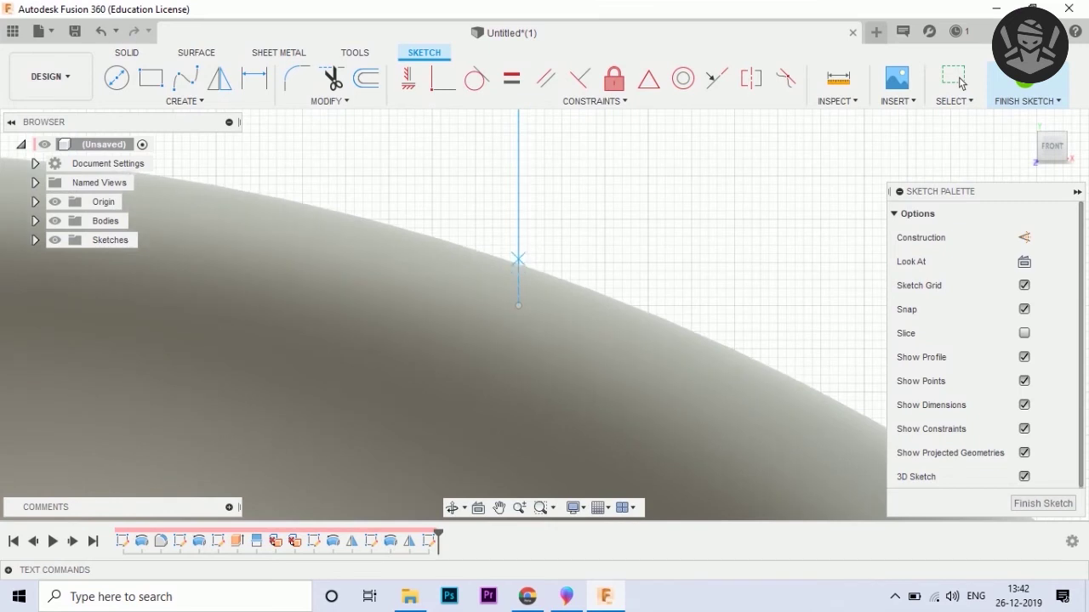
{"action": "scroll", "coordinate": [531, 204], "scroll_direction": "down", "scroll_amount": 2}
{"action": "scroll", "coordinate": [531, 204], "scroll_direction": "down", "scroll_amount": 2}
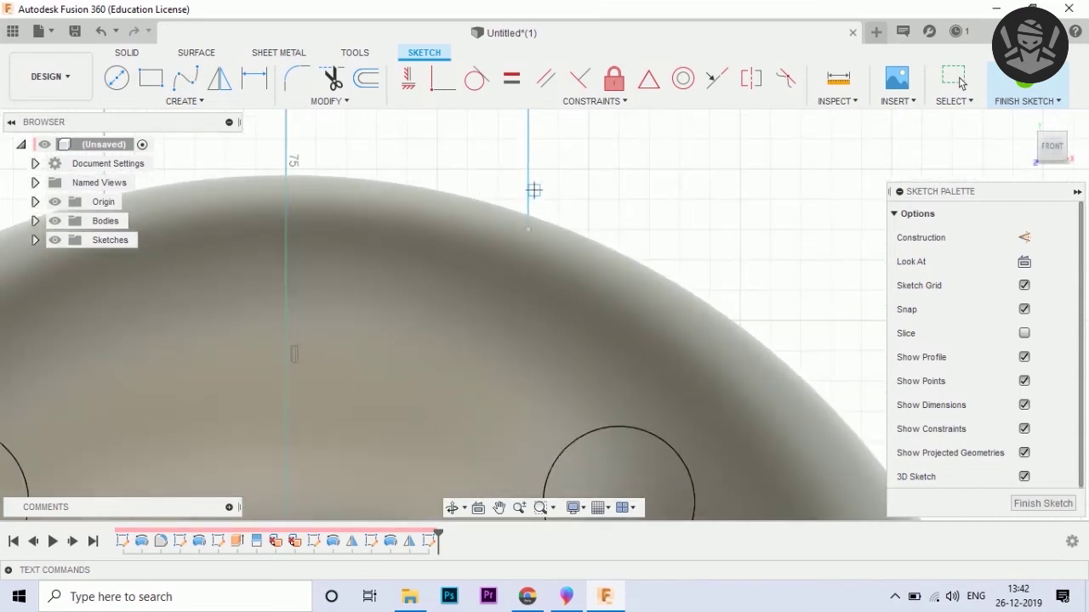
{"action": "scroll", "coordinate": [531, 204], "scroll_direction": "down", "scroll_amount": 2}
{"action": "scroll", "coordinate": [532, 204], "scroll_direction": "down", "scroll_amount": 2}
{"action": "scroll", "coordinate": [532, 255], "scroll_direction": "down", "scroll_amount": 2}
{"action": "scroll", "coordinate": [515, 357], "scroll_direction": "down", "scroll_amount": 2}
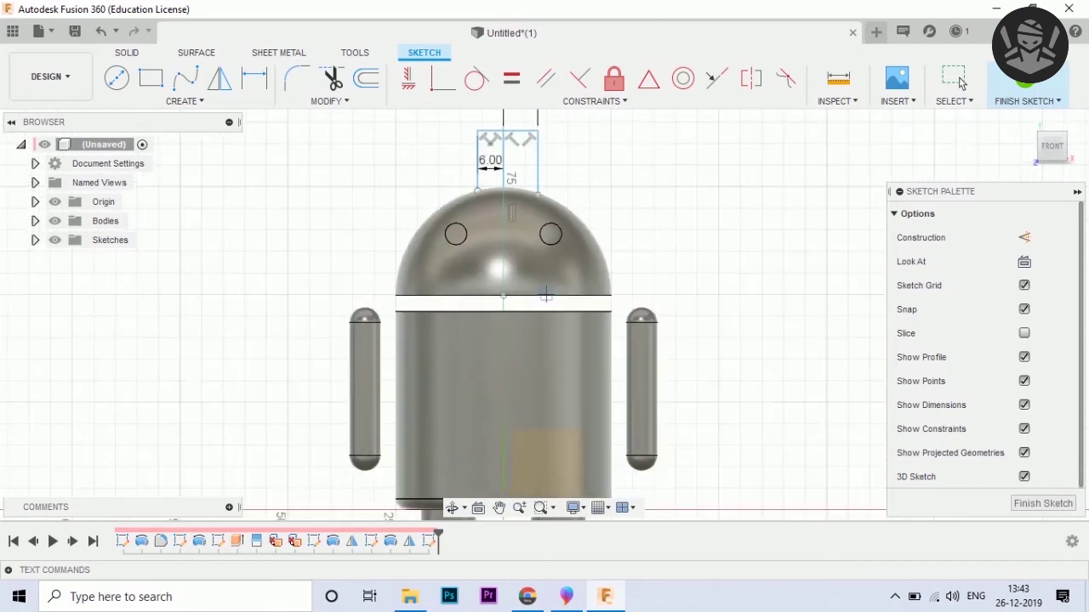
{"action": "scroll", "coordinate": [504, 440], "scroll_direction": "down", "scroll_amount": 2}
{"action": "left_click", "coordinate": [566, 596]}
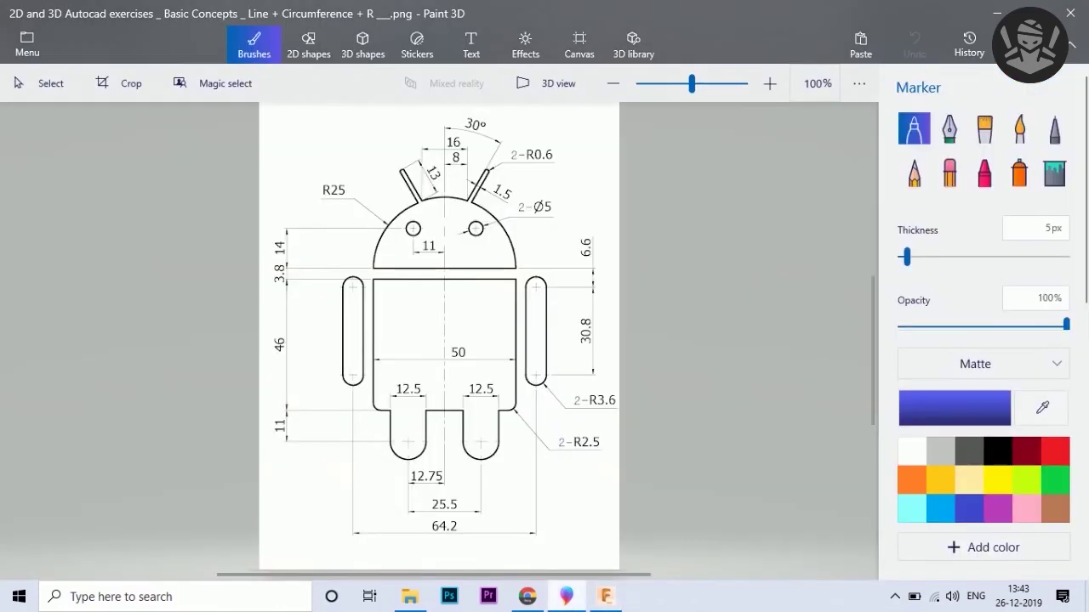
{"action": "left_click", "coordinate": [604, 596]}
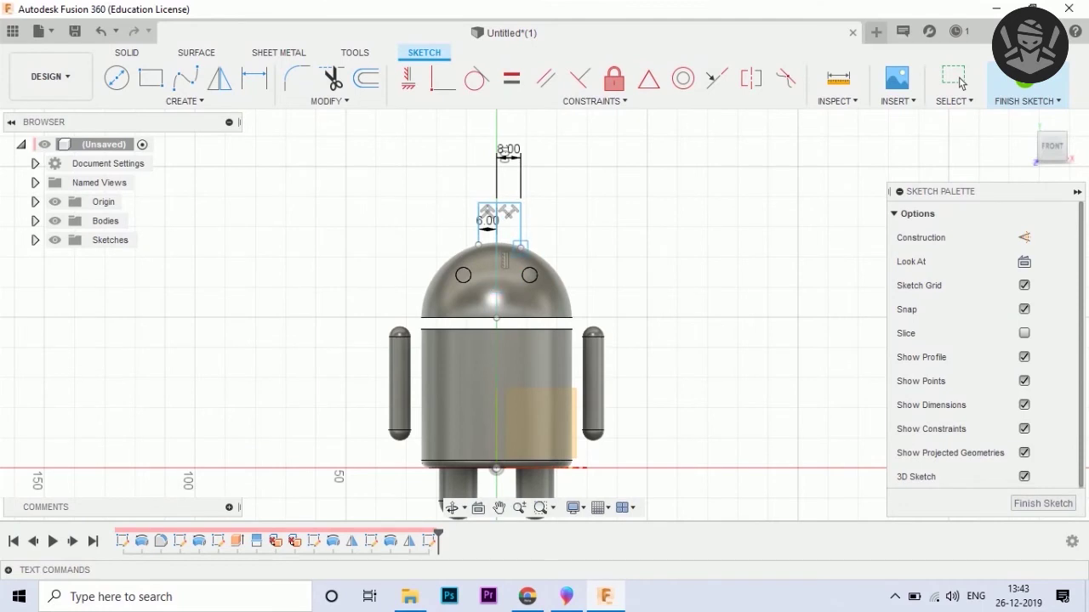
Draw an R25 centre-point arc down the dome's right side
{"action": "left_click", "coordinate": [520, 247]}
{"action": "scroll", "coordinate": [540, 209], "scroll_direction": "up", "scroll_amount": 3}
{"action": "scroll", "coordinate": [532, 221], "scroll_direction": "up", "scroll_amount": 3}
{"action": "scroll", "coordinate": [522, 235], "scroll_direction": "up", "scroll_amount": 2}
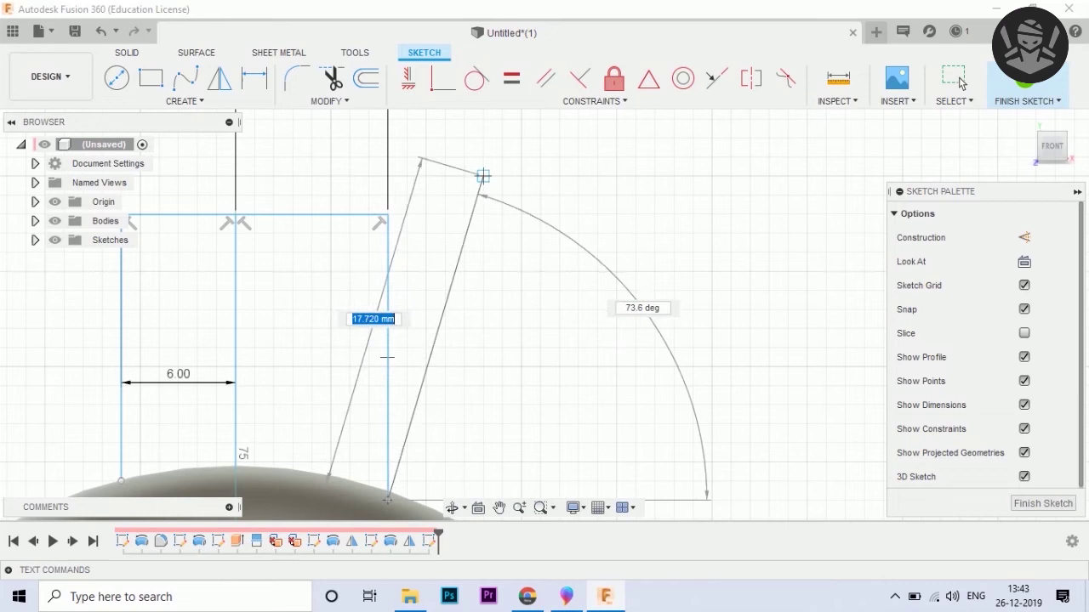
{"action": "scroll", "coordinate": [474, 170], "scroll_direction": "down", "scroll_amount": 2}
{"action": "left_click", "coordinate": [185, 101]}
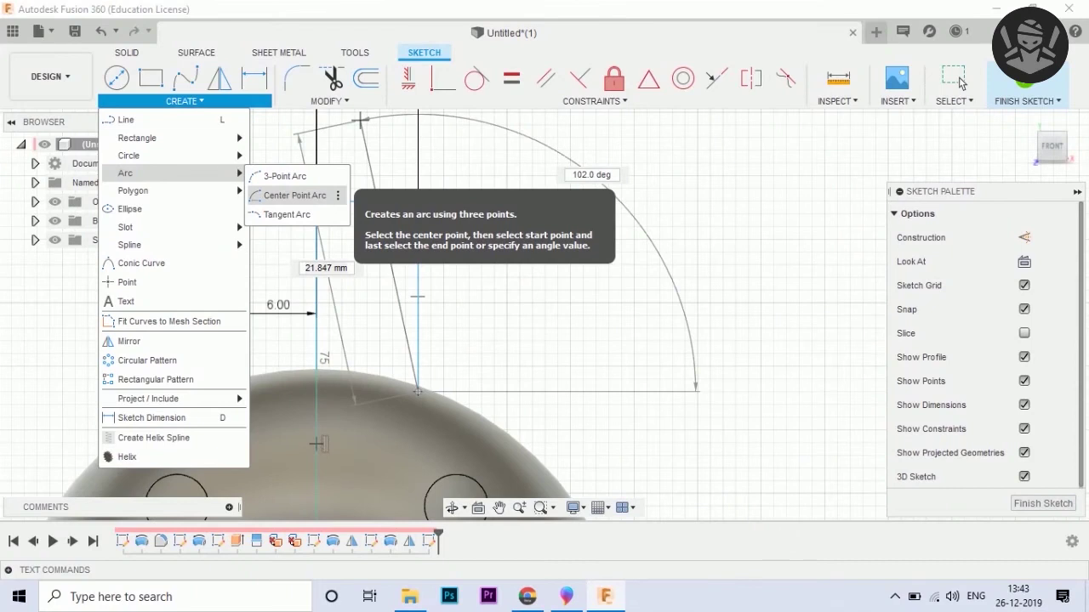
{"action": "left_click", "coordinate": [294, 196]}
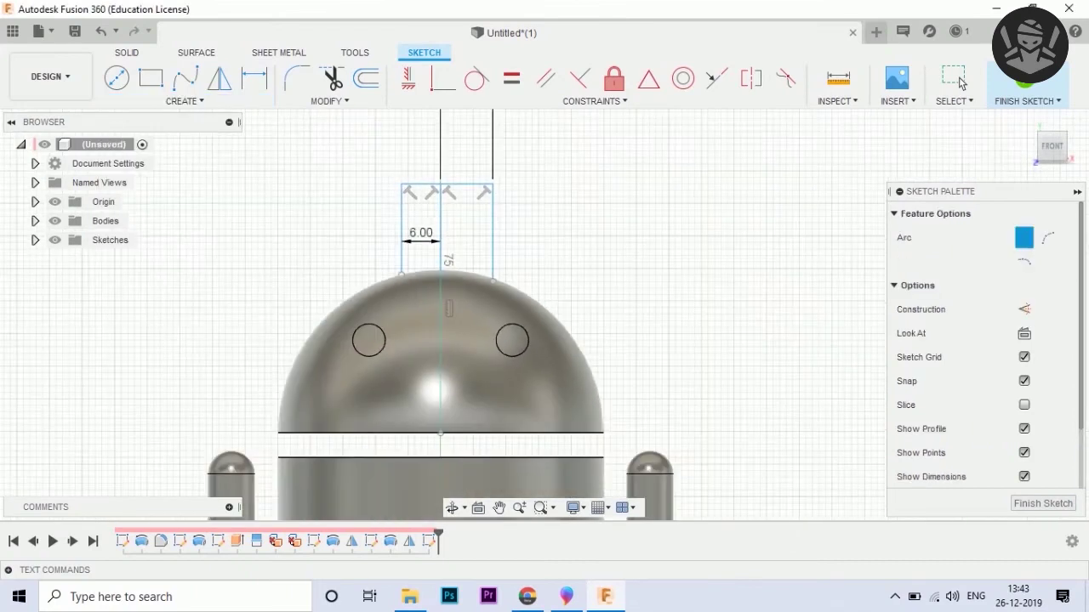
{"action": "left_click", "coordinate": [439, 274]}
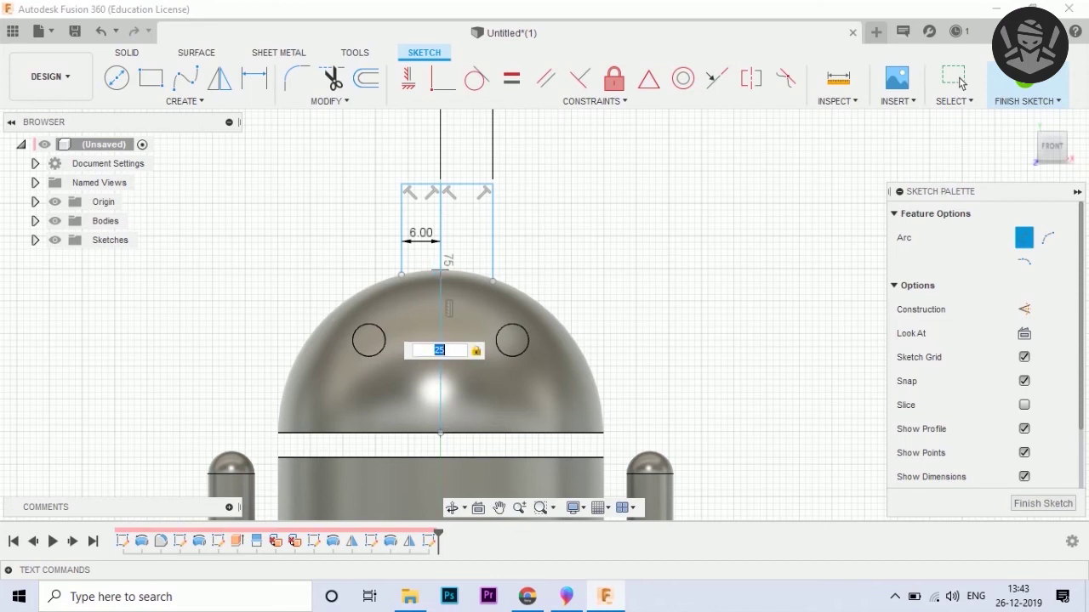
{"action": "key", "text": "Return"}
{"action": "left_click", "coordinate": [597, 392]}
{"action": "scroll", "coordinate": [481, 247], "scroll_direction": "up", "scroll_amount": 2}
{"action": "scroll", "coordinate": [481, 247], "scroll_direction": "up", "scroll_amount": 2}
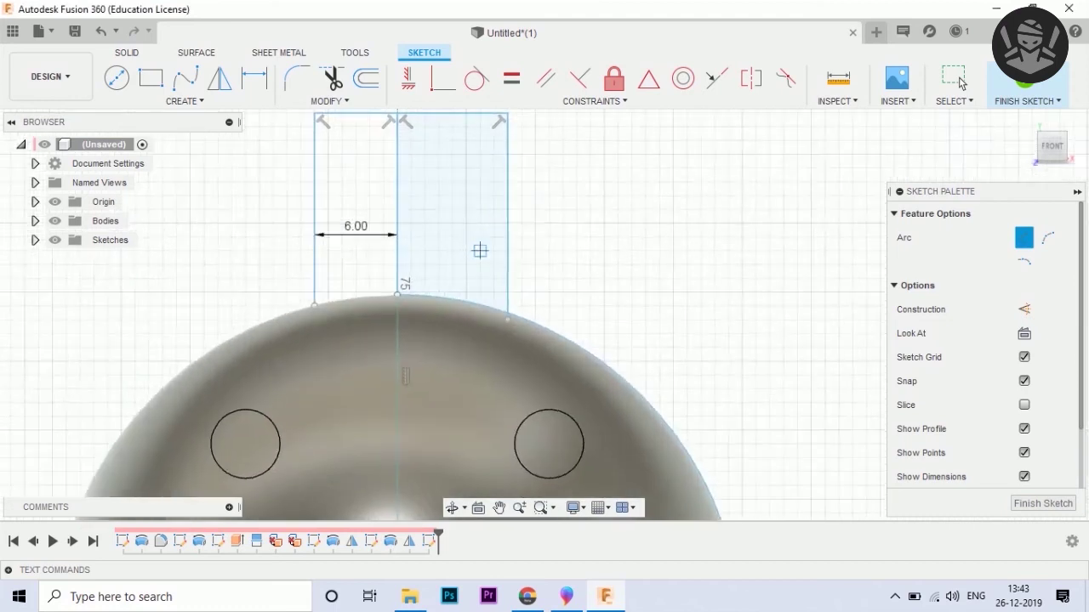
Trim the dome curves and draw a slanted antenna line up from the dome
{"action": "left_click", "coordinate": [331, 78]}
{"action": "scroll", "coordinate": [551, 289], "scroll_direction": "up", "scroll_amount": 3}
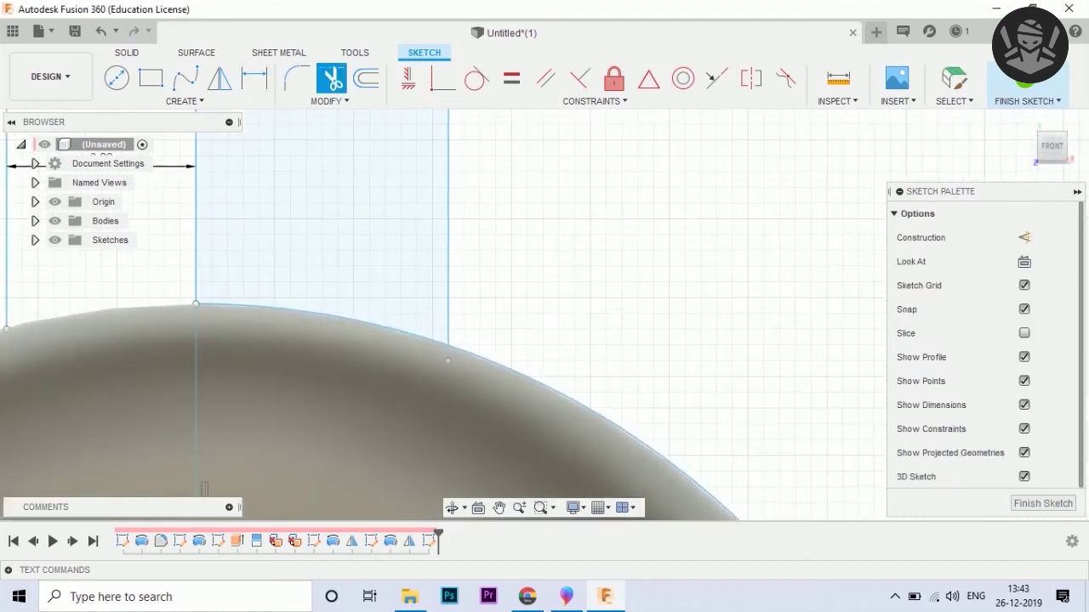
{"action": "scroll", "coordinate": [442, 289], "scroll_direction": "down", "scroll_amount": 2}
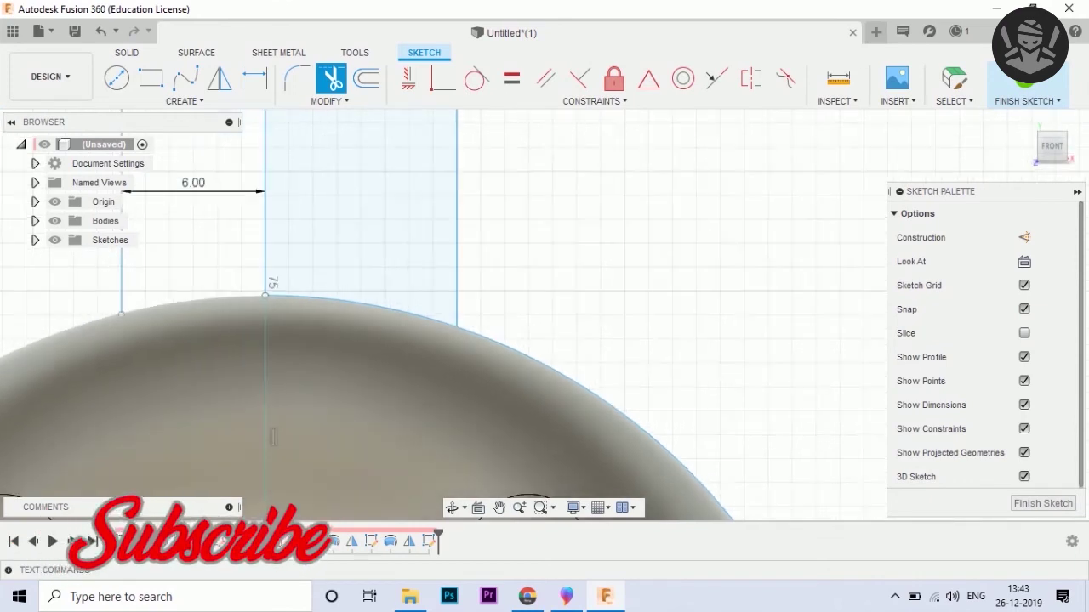
{"action": "scroll", "coordinate": [442, 290], "scroll_direction": "down", "scroll_amount": 1}
{"action": "left_click", "coordinate": [184, 100]}
{"action": "key", "text": "Escape"}
{"action": "key", "text": "Escape"}
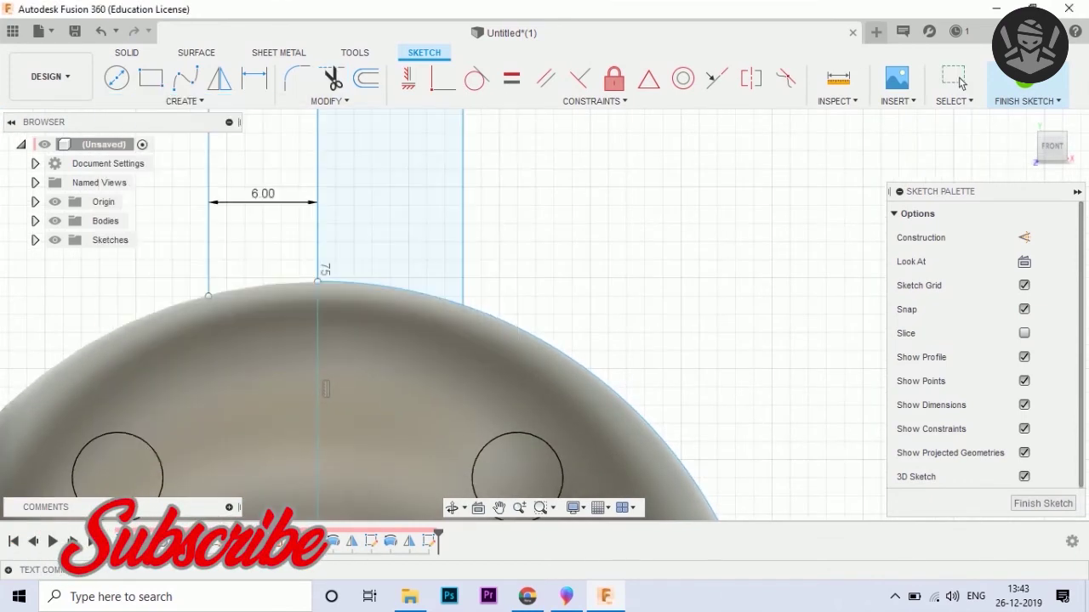
{"action": "key", "text": "l"}
{"action": "left_click", "coordinate": [462, 302]}
{"action": "scroll", "coordinate": [516, 292], "scroll_direction": "down", "scroll_amount": 2}
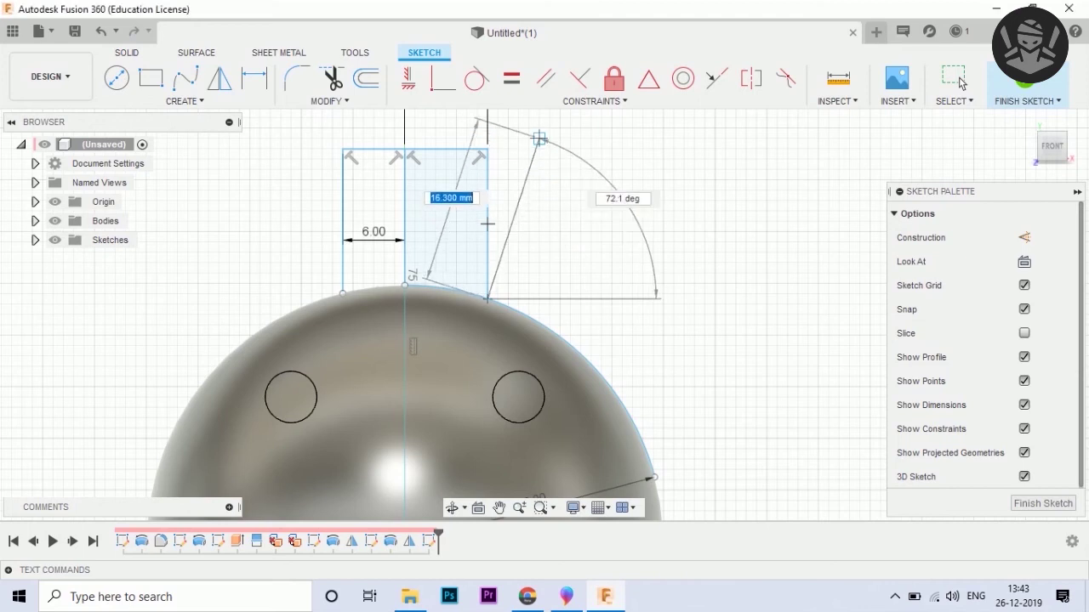
{"action": "left_click", "coordinate": [539, 138]}
{"action": "left_click", "coordinate": [578, 152]}
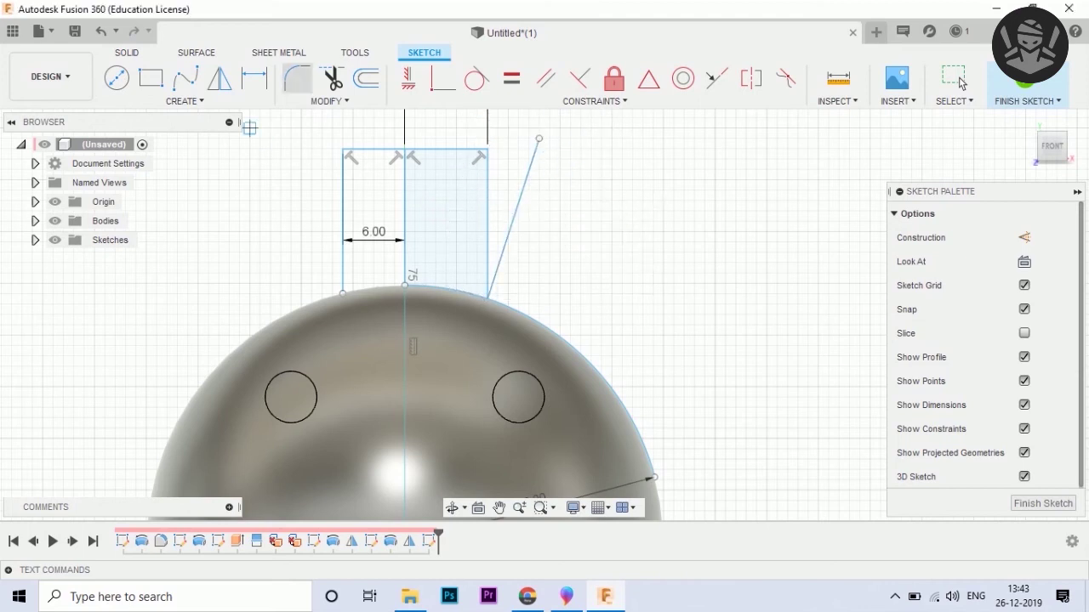
Set the antenna angle to 30° from vertical, add a 13 mm line, and reopen the reference
{"action": "left_click", "coordinate": [253, 79]}
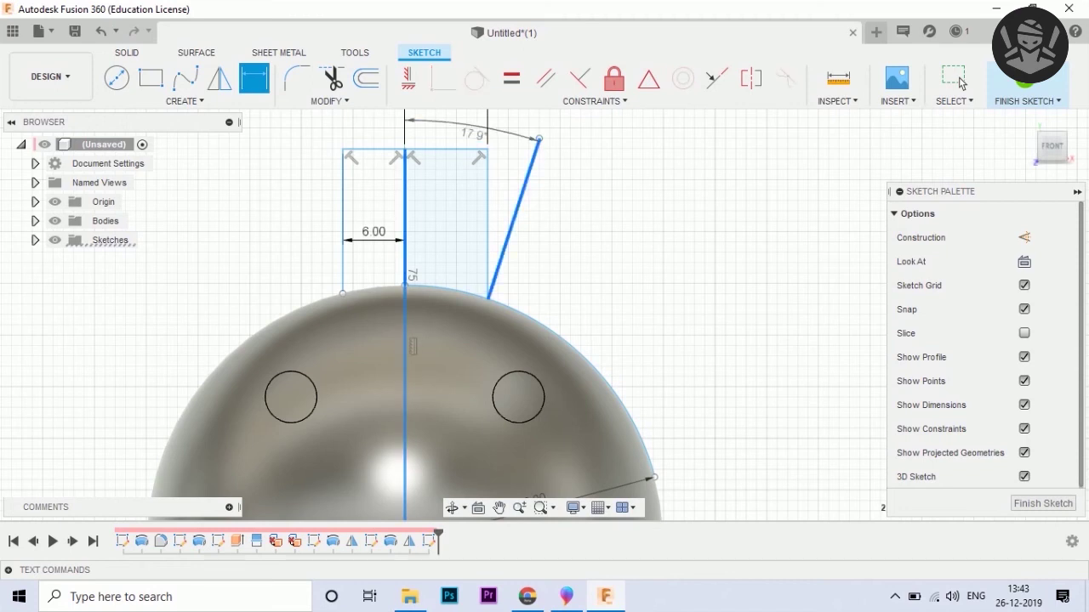
{"action": "left_click", "coordinate": [535, 134]}
{"action": "type", "text": "30"}
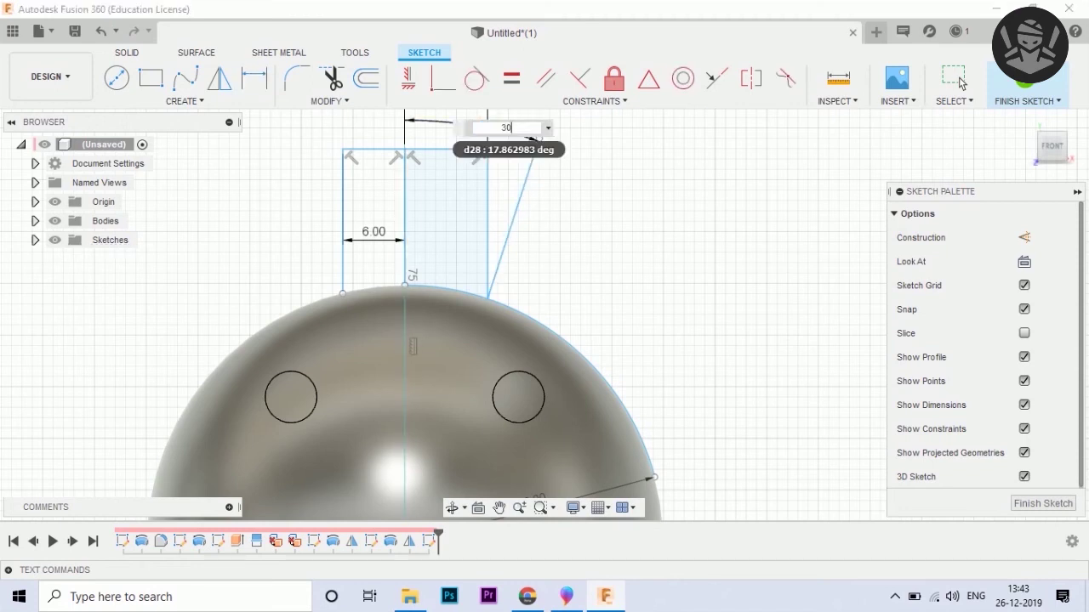
{"action": "key", "text": "Return"}
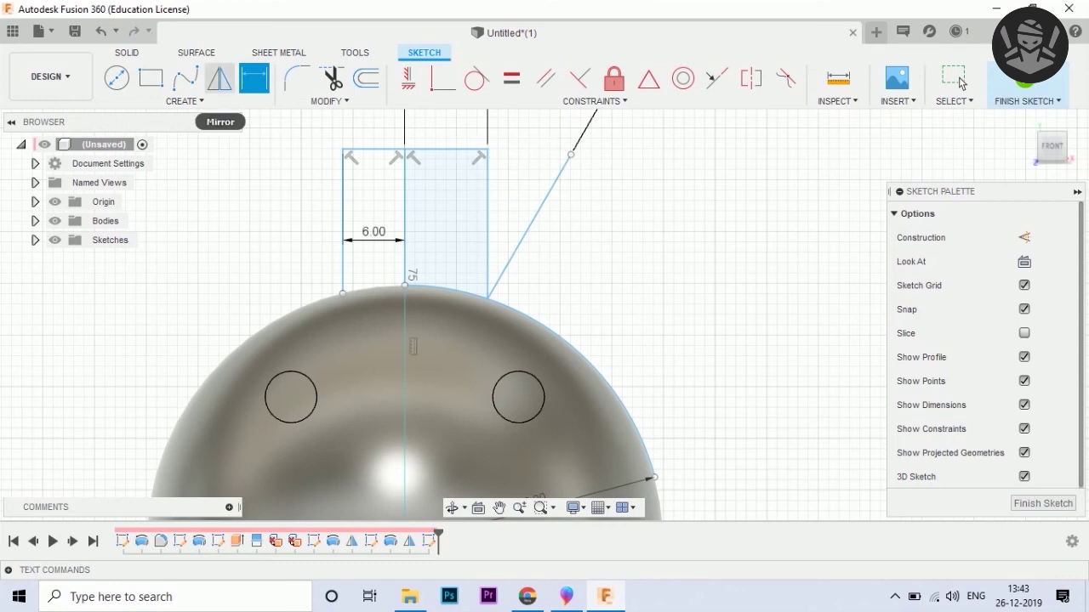
{"action": "left_click", "coordinate": [185, 100]}
{"action": "key", "text": "Escape"}
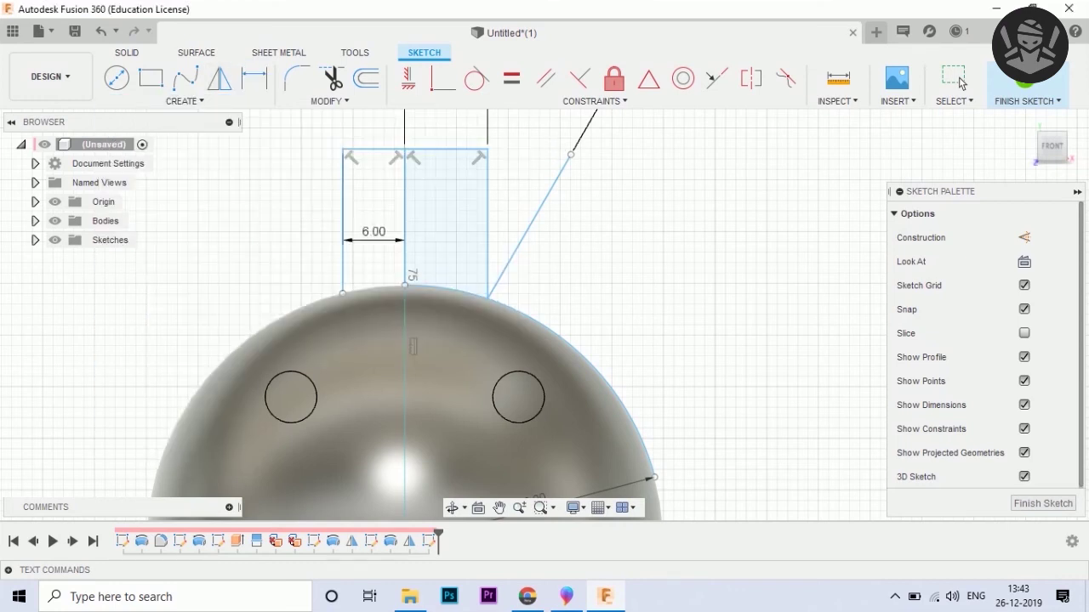
{"action": "left_click", "coordinate": [487, 298]}
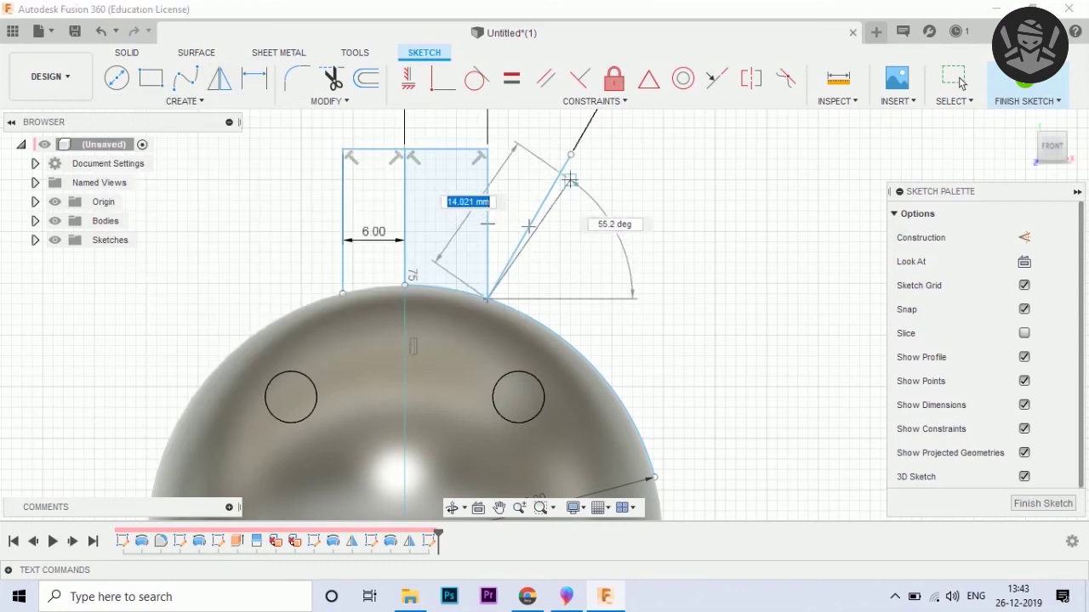
{"action": "key", "text": "BackSpace"}
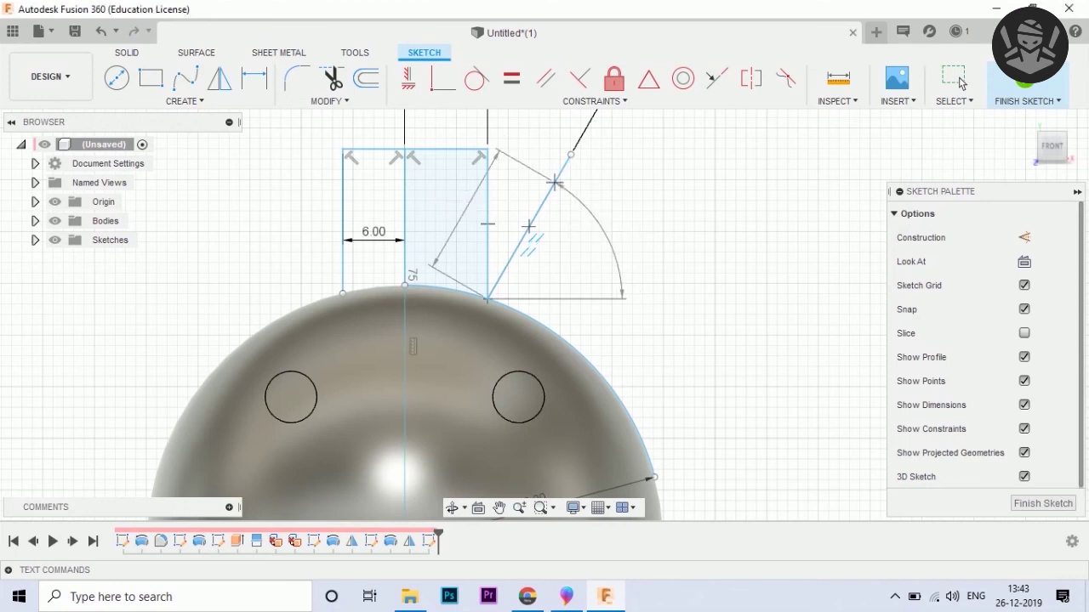
{"action": "left_click", "coordinate": [962, 83]}
{"action": "left_click", "coordinate": [567, 596]}
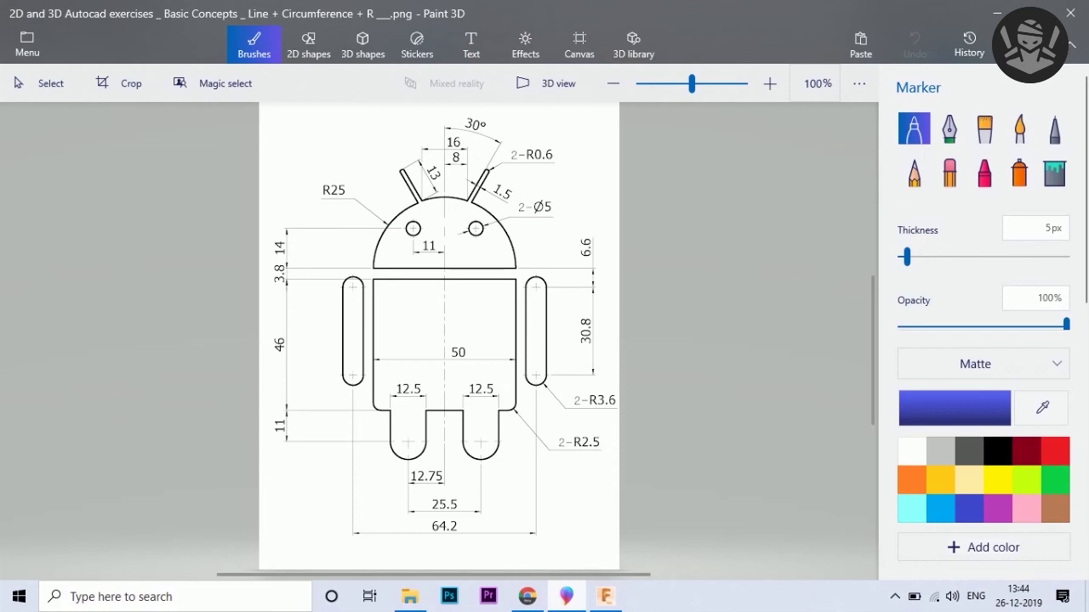
Check the antenna dimensions on the Paint 3D reference, then return to the Fusion 360 sketch
{"action": "left_click", "coordinate": [566, 596]}
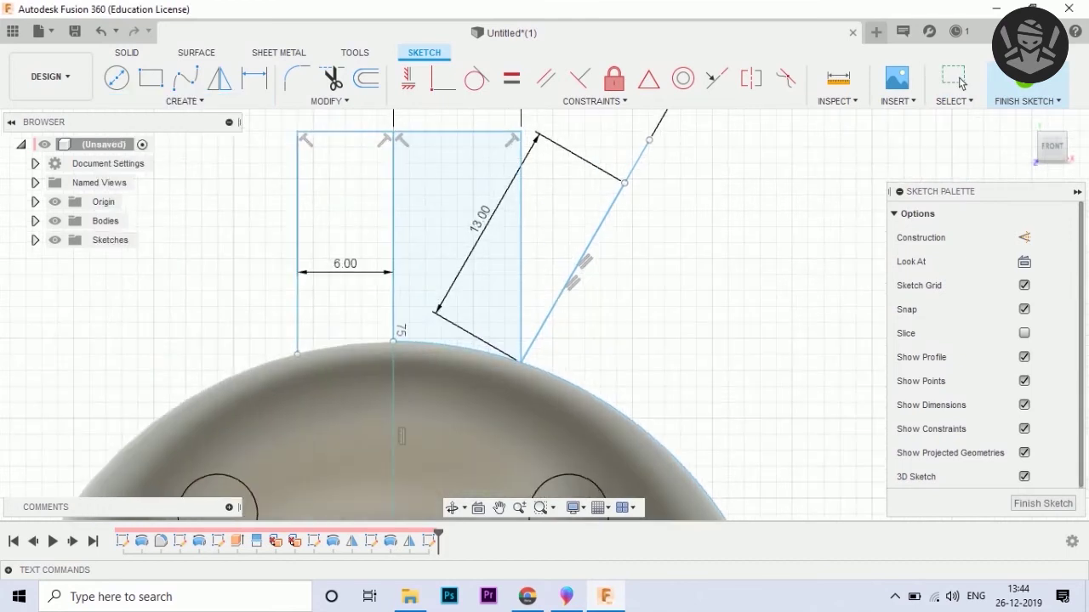
Offset the slanted antenna line by 1.50 and again by 0.75 to form parallel lines
{"action": "key", "text": "o"}
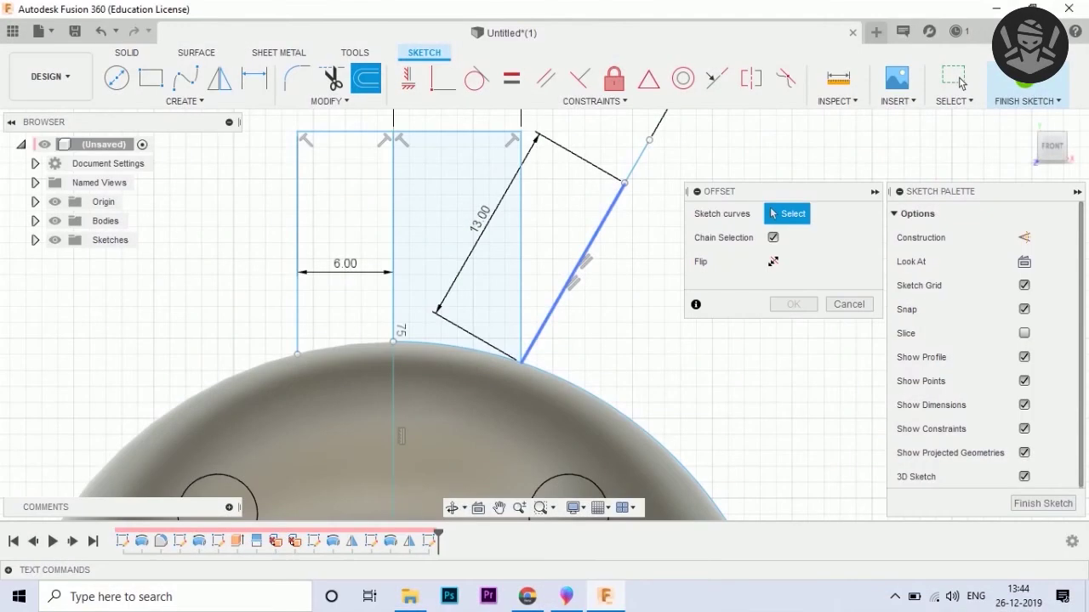
{"action": "left_click", "coordinate": [606, 220]}
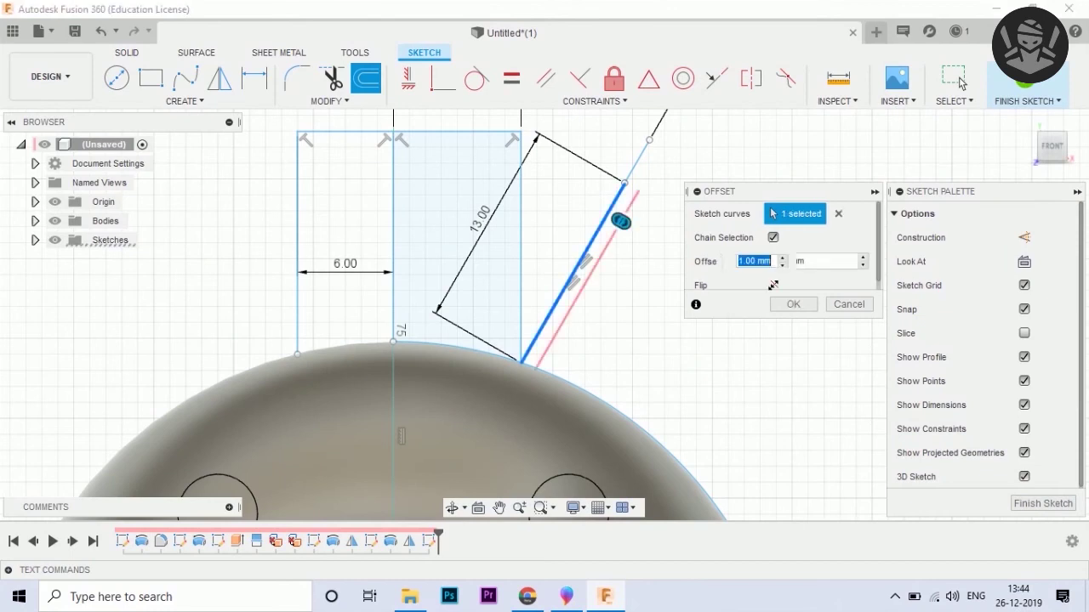
{"action": "key", "text": "Return"}
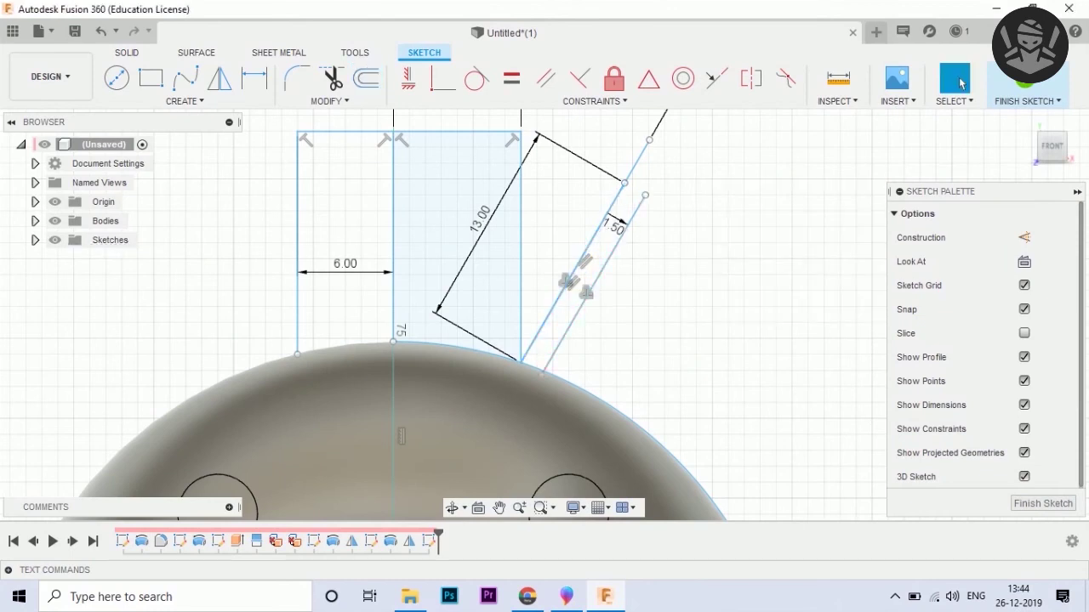
{"action": "key", "text": "o"}
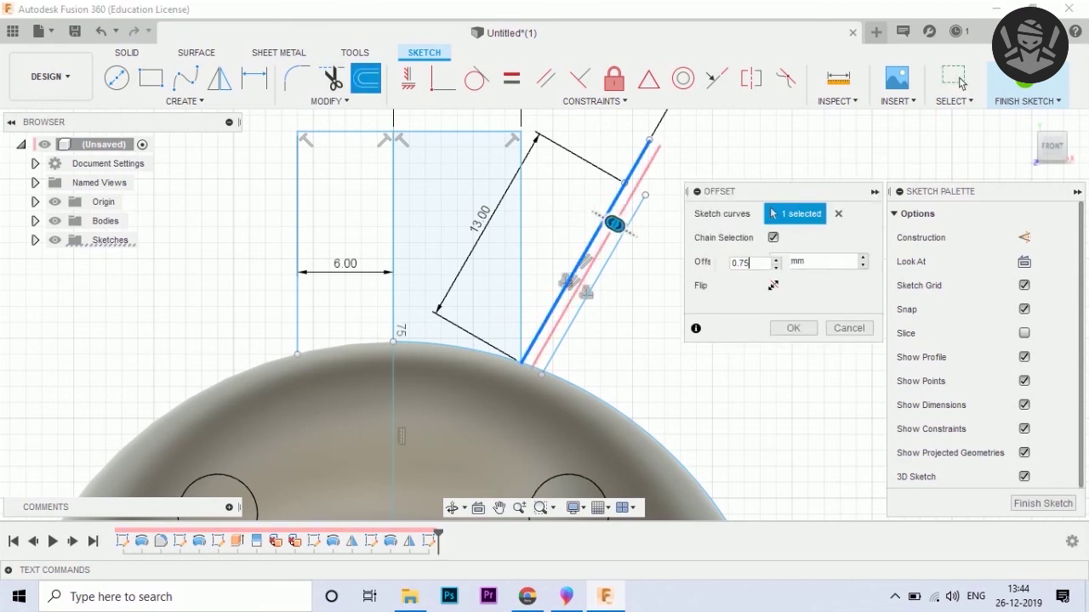
{"action": "key", "text": "Return"}
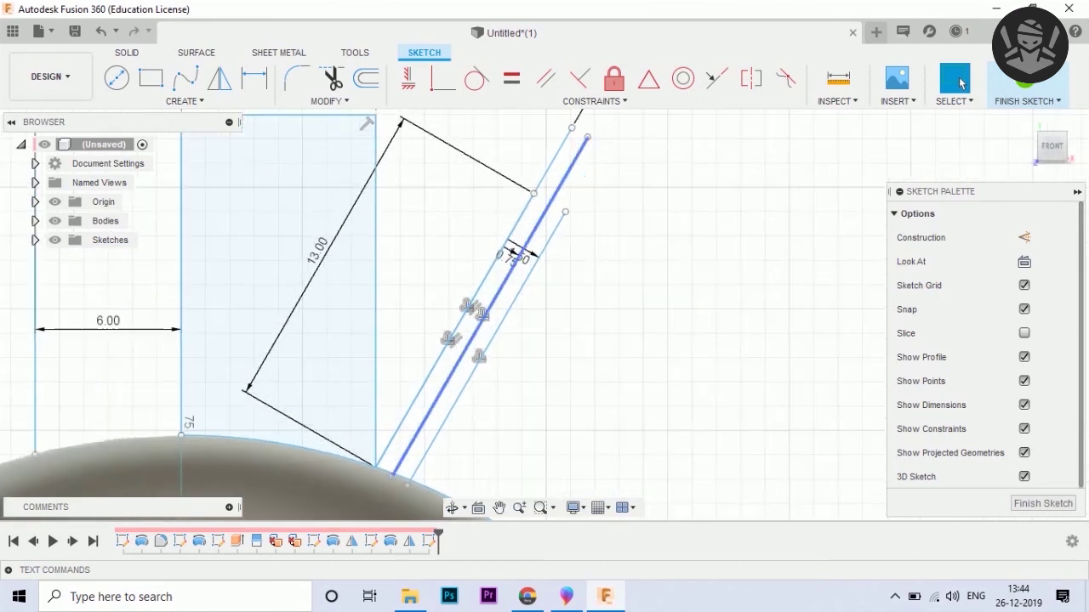
{"action": "scroll", "coordinate": [554, 199], "scroll_direction": "up", "scroll_amount": 2}
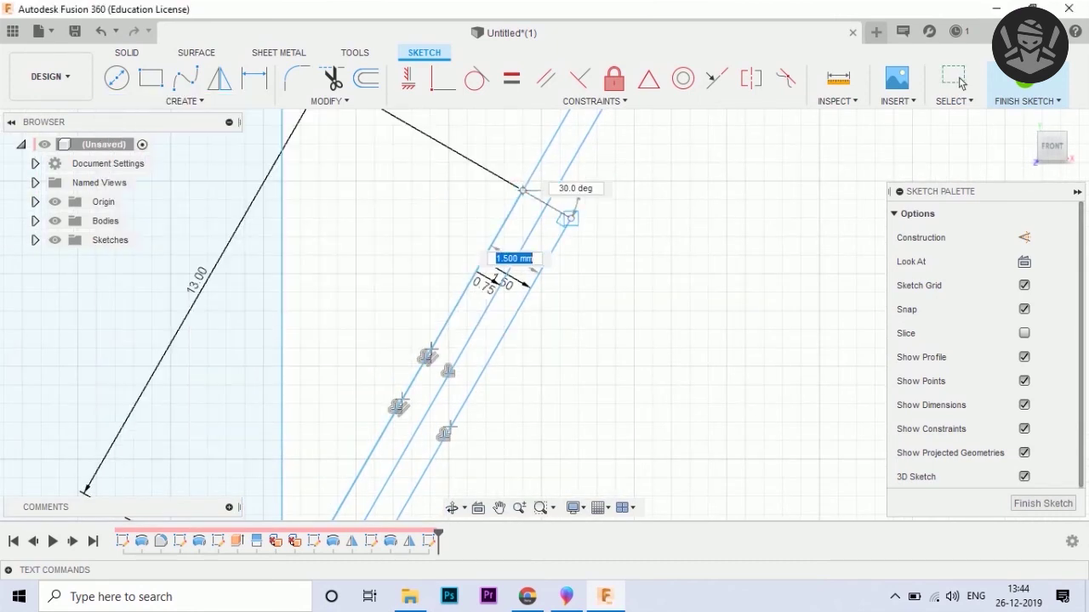
{"action": "scroll", "coordinate": [613, 177], "scroll_direction": "down", "scroll_amount": 3}
{"action": "scroll", "coordinate": [476, 388], "scroll_direction": "up", "scroll_amount": 5}
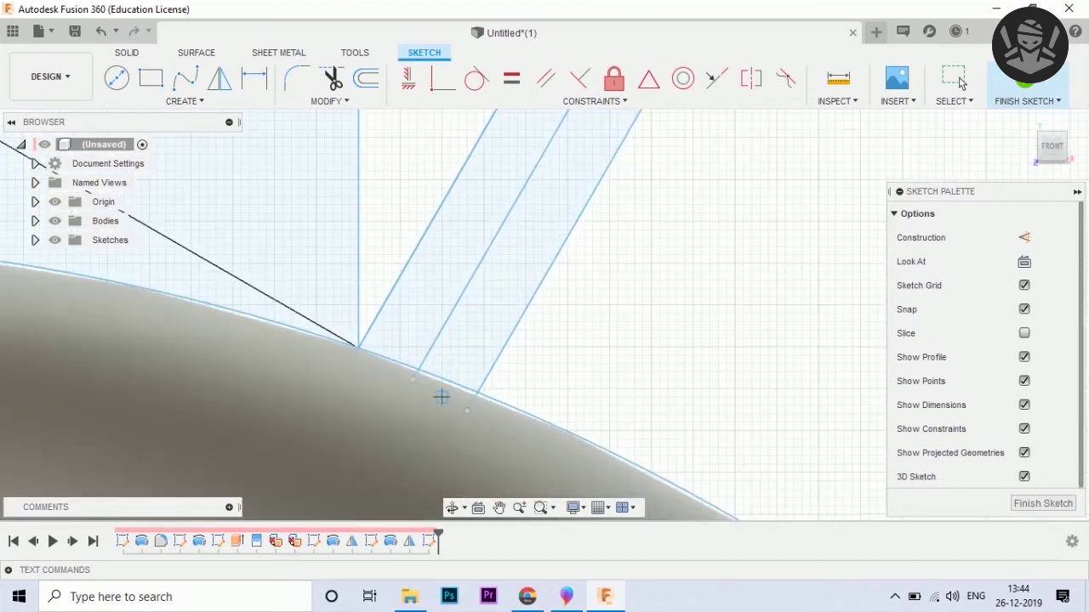
Draw short lines along the dome edge to close the base of the antenna strip
{"action": "scroll", "coordinate": [464, 400], "scroll_direction": "up", "scroll_amount": 3}
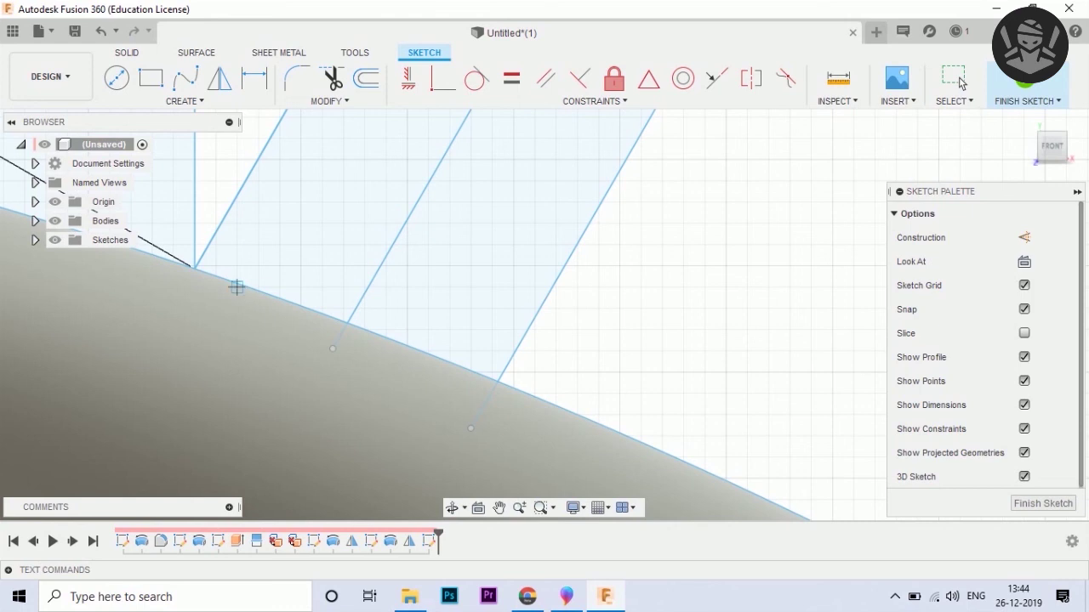
{"action": "left_click", "coordinate": [194, 269]}
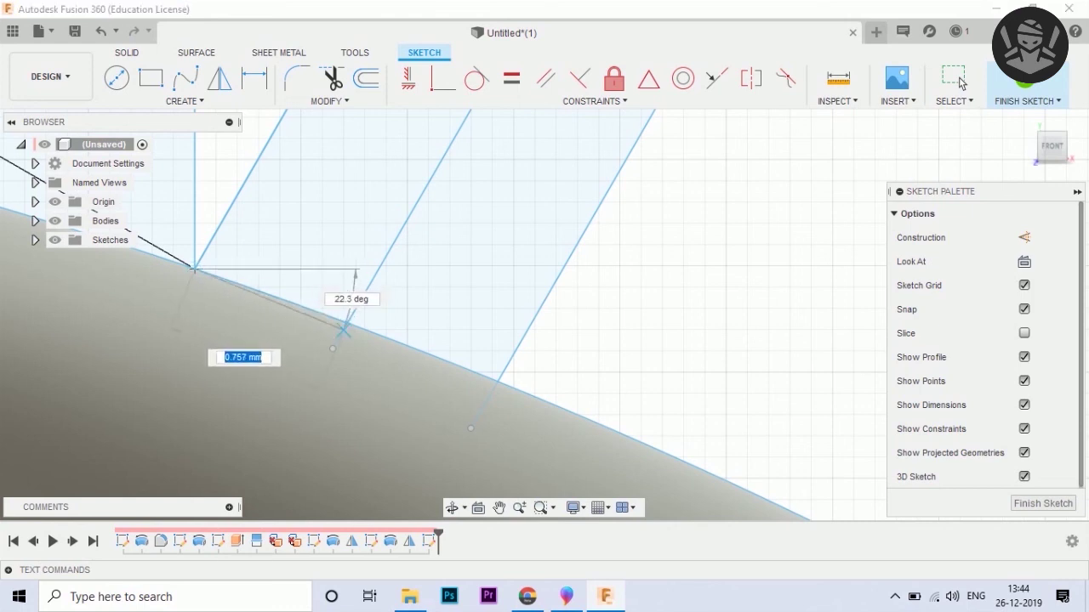
{"action": "key", "text": "Return"}
{"action": "left_click", "coordinate": [492, 389]}
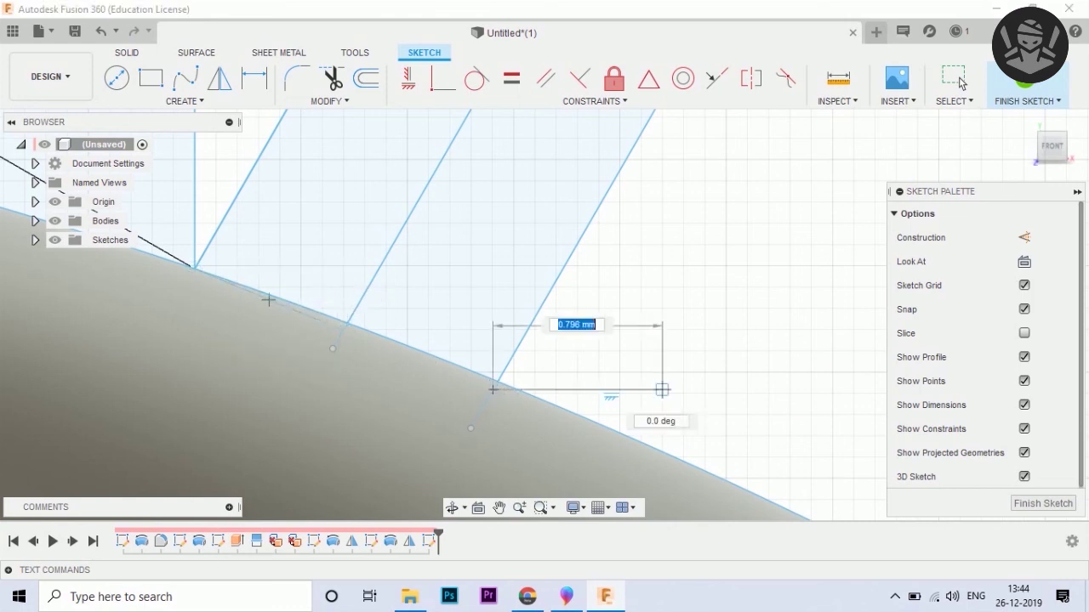
{"action": "left_click", "coordinate": [195, 279]}
{"action": "key", "text": "Escape"}
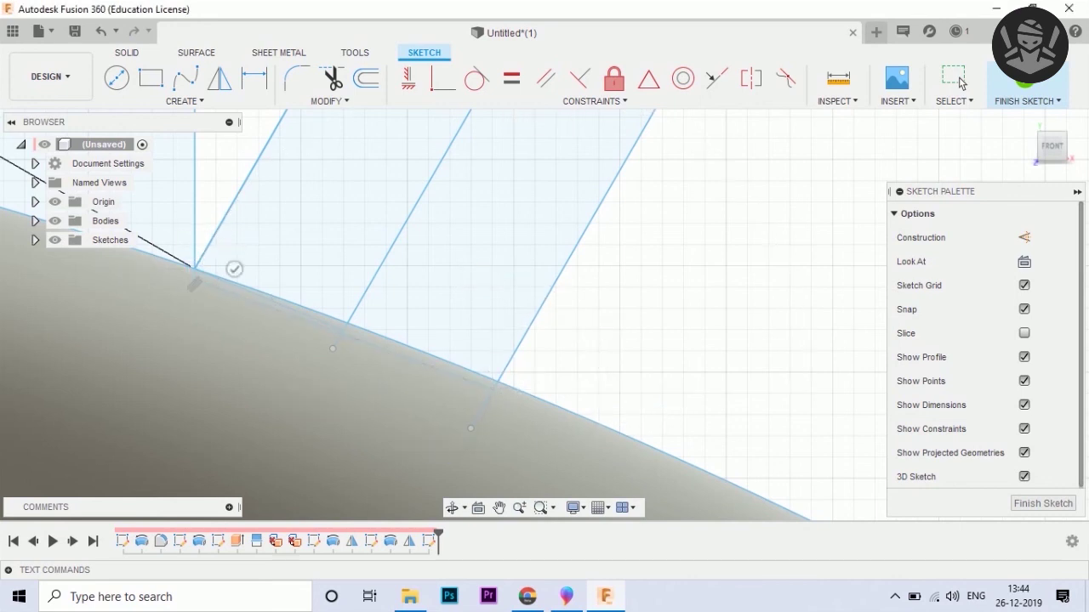
Trim the extra diagonal line so the parallel antenna lines end at the dome
{"action": "scroll", "coordinate": [202, 284], "scroll_direction": "up", "scroll_amount": 3}
{"action": "key", "text": "t"}
{"action": "left_click", "coordinate": [779, 448]}
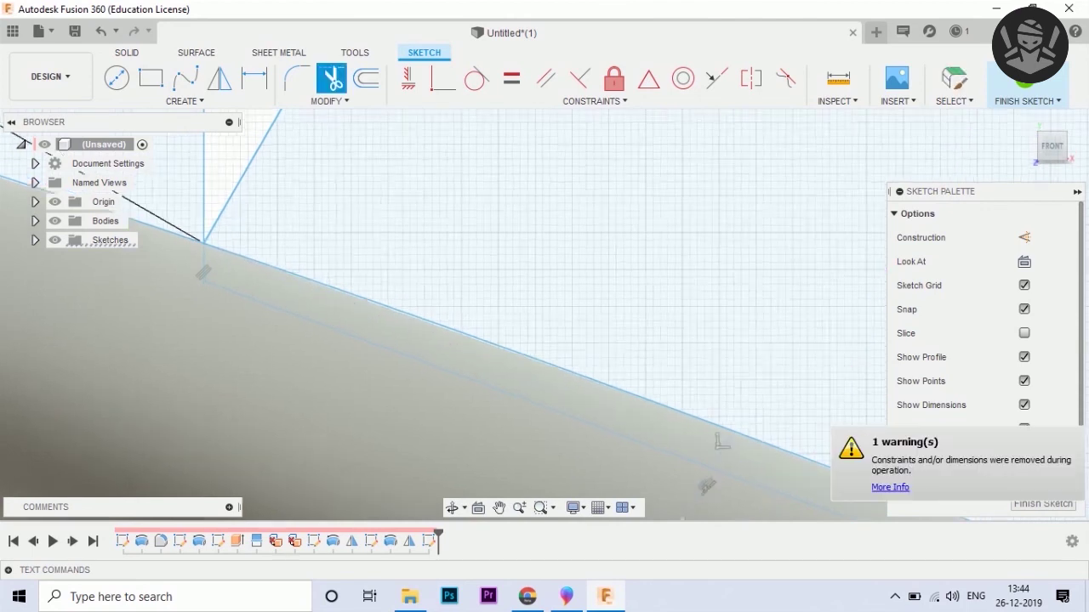
{"action": "key", "text": "ctrl+z"}
{"action": "middle_click_drag", "start_coordinate": [488, 384], "coordinate": [418, 338], "text": "shift"}
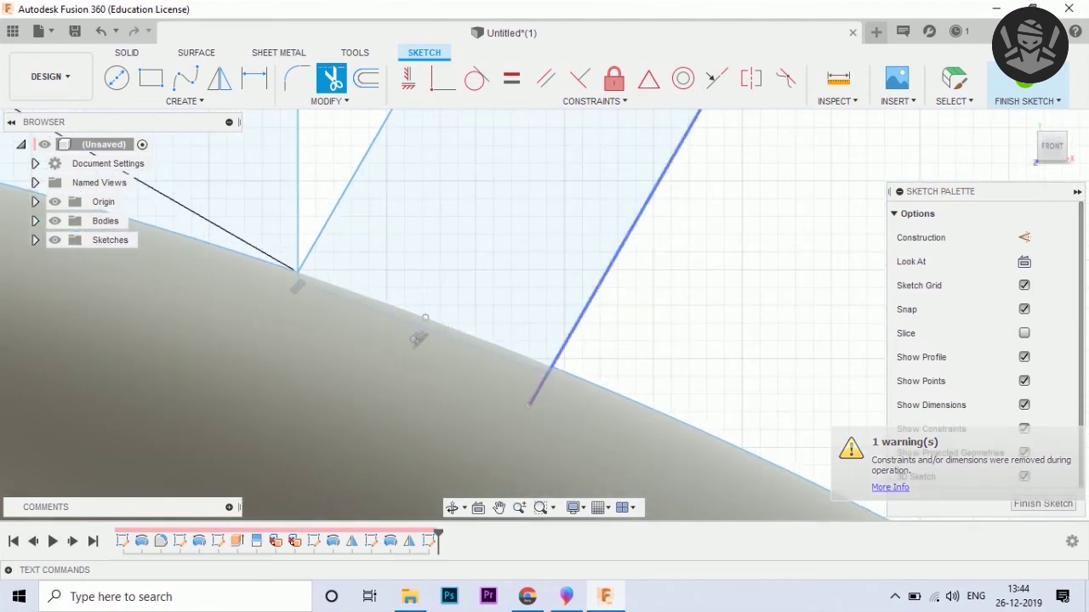
{"action": "mouse_move", "coordinate": [418, 339]}
{"action": "middle_mouse_down", "text": "shift"}
{"action": "mouse_move", "coordinate": [454, 382]}
{"action": "mouse_move", "coordinate": [439, 382]}
{"action": "mouse_move", "coordinate": [497, 393]}
{"action": "middle_mouse_up", "text": "shift"}
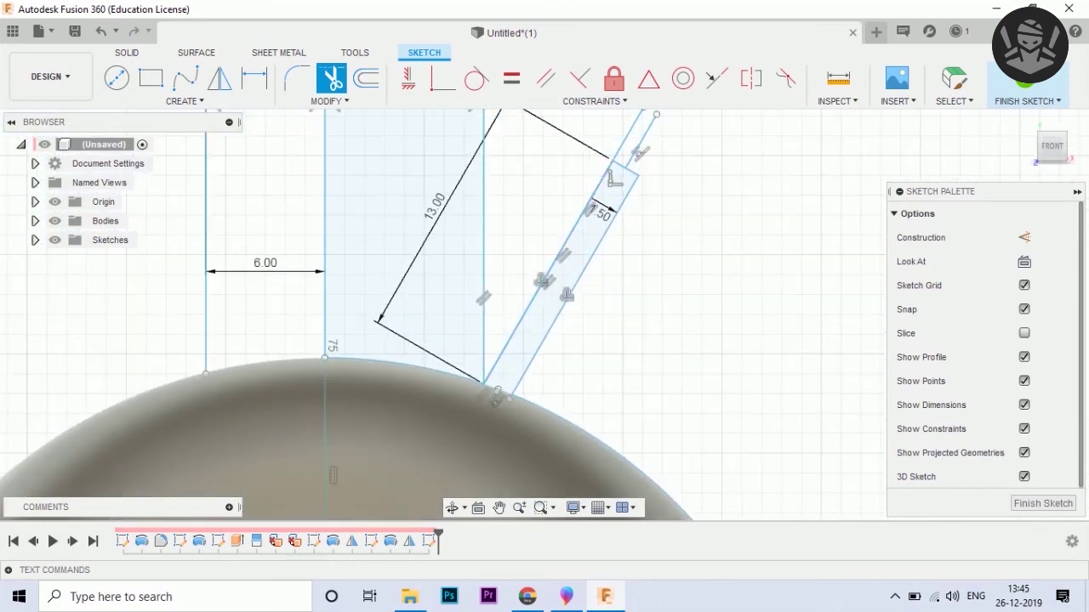
{"action": "left_click", "coordinate": [959, 82]}
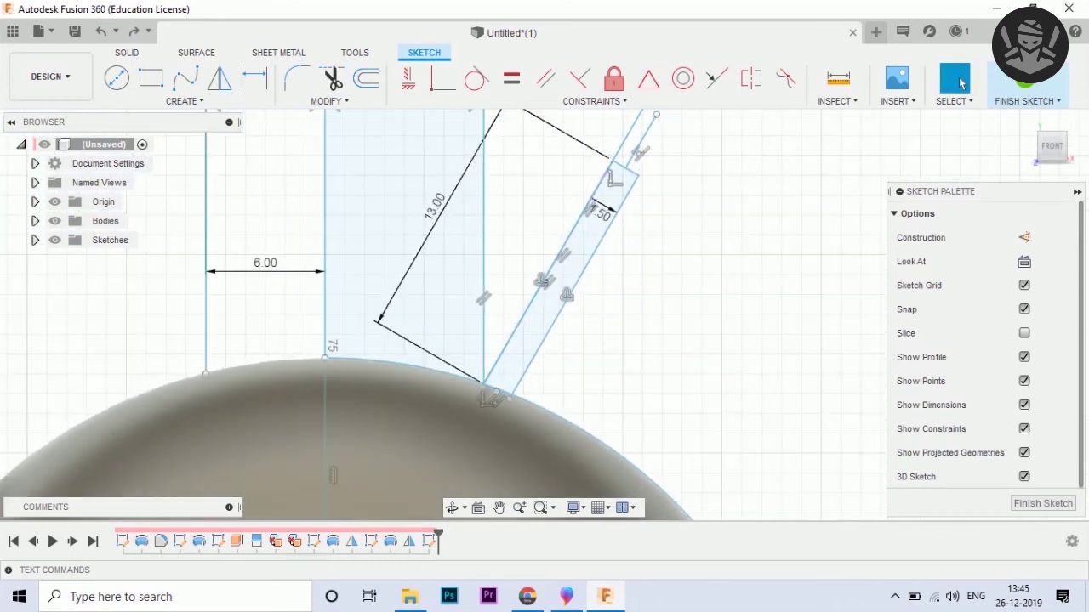
{"action": "scroll", "coordinate": [510, 362], "scroll_direction": "up", "scroll_amount": 2}
{"action": "scroll", "coordinate": [510, 362], "scroll_direction": "up", "scroll_amount": 2}
{"action": "scroll", "coordinate": [510, 362], "scroll_direction": "up", "scroll_amount": 2}
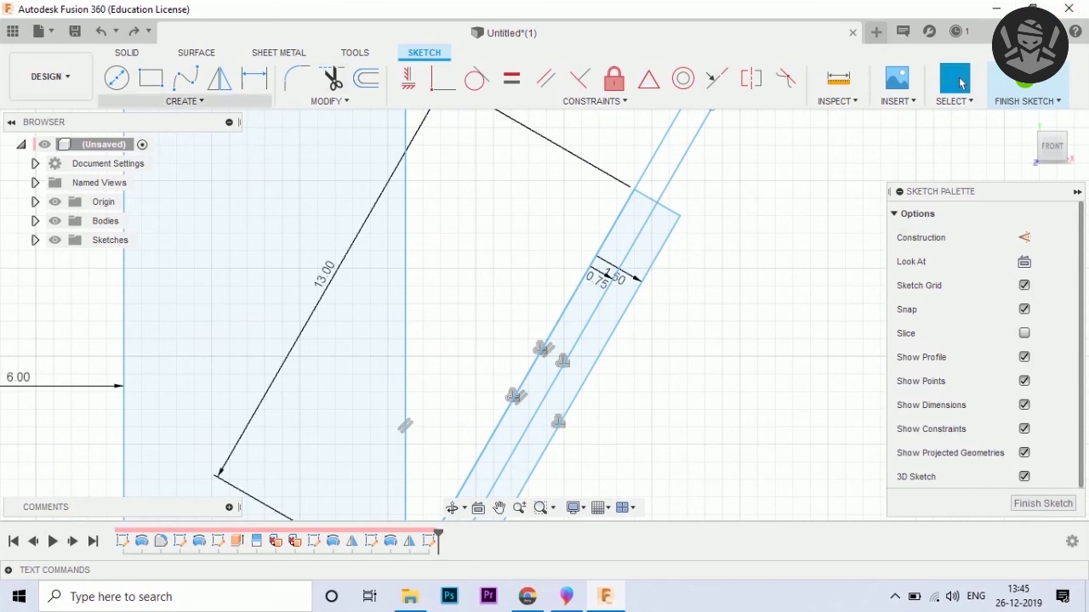
Draw a center-point arc across the top corners of the antenna strip to round it
{"action": "left_click", "coordinate": [185, 100]}
{"action": "mouse_move", "coordinate": [126, 173]}
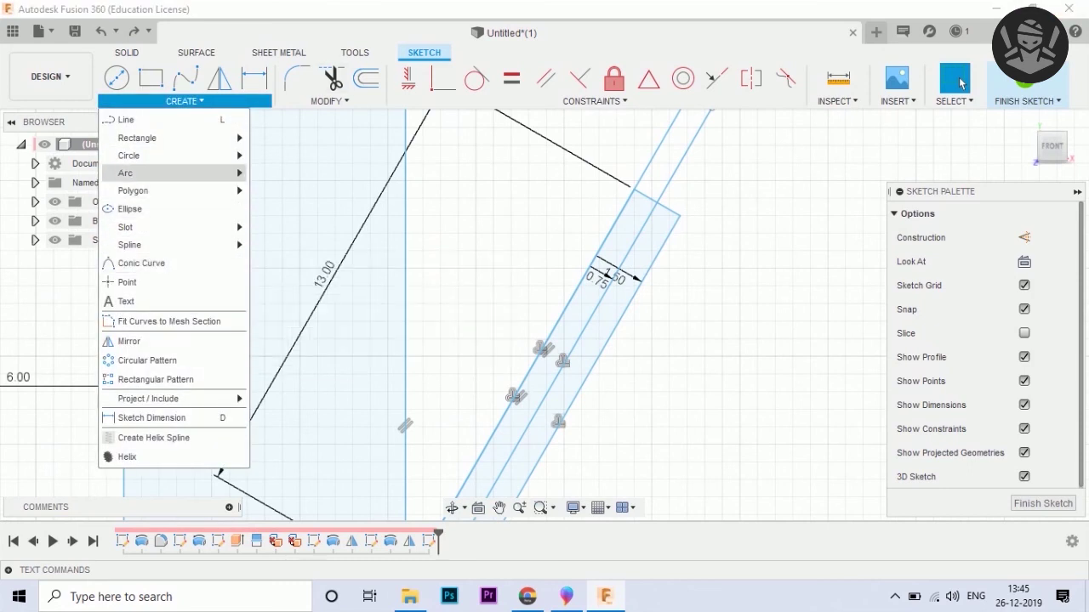
{"action": "left_click", "coordinate": [286, 215]}
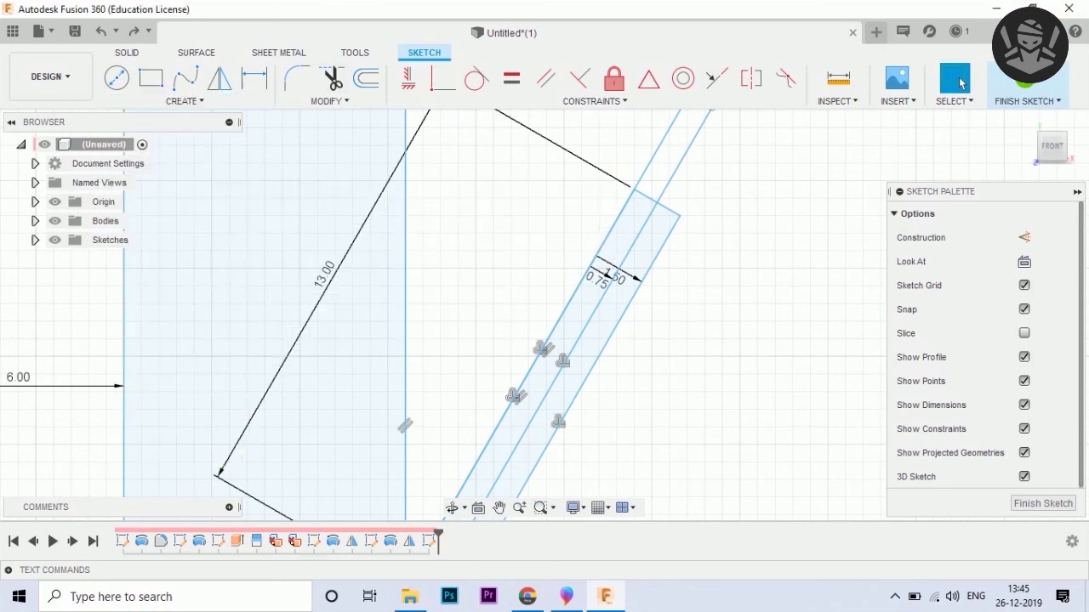
{"action": "scroll", "coordinate": [544, 323], "scroll_direction": "up", "scroll_amount": 3}
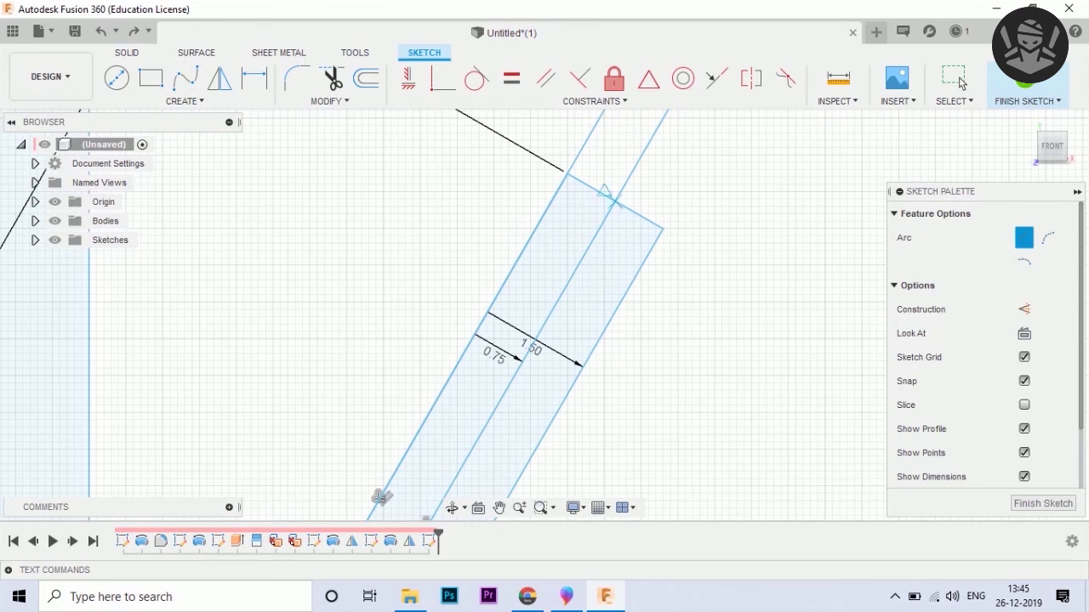
{"action": "left_click", "coordinate": [564, 173]}
{"action": "type", "text": "0.6"}
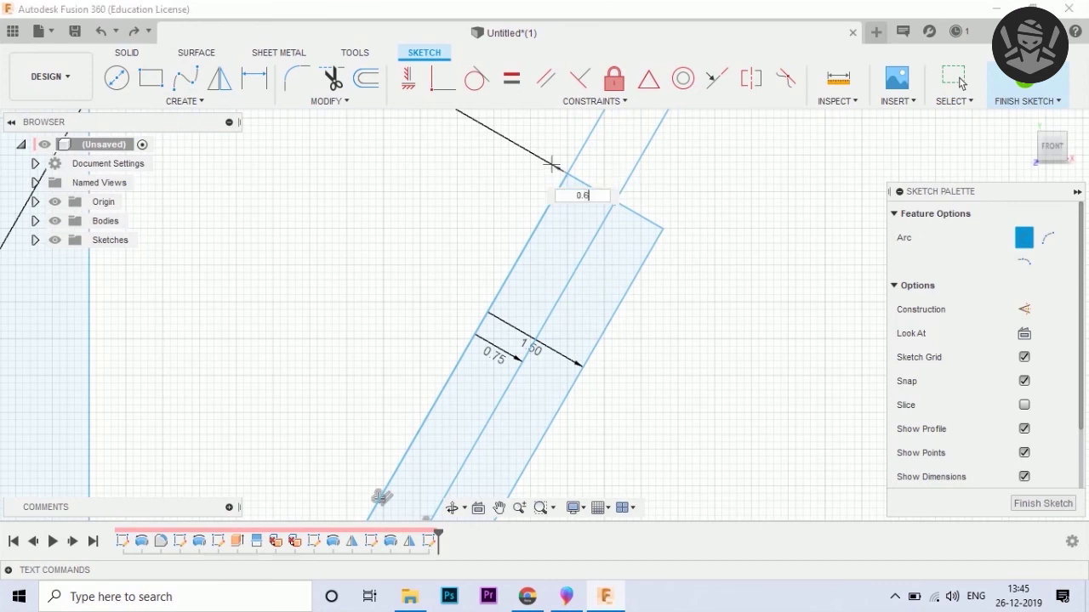
{"action": "key", "text": "Tab"}
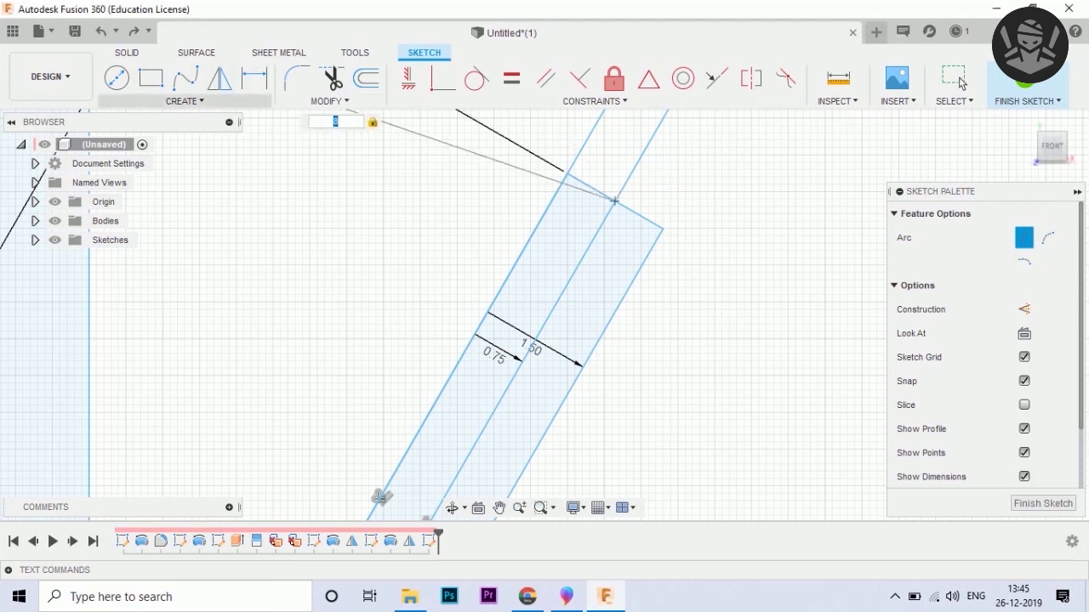
{"action": "left_click", "coordinate": [184, 101]}
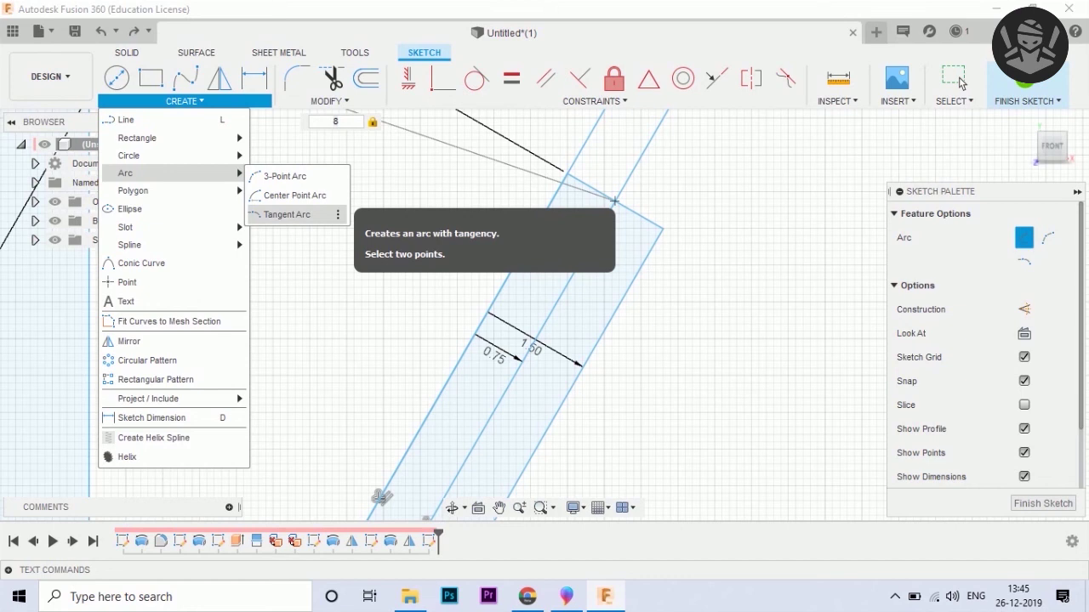
{"action": "left_click", "coordinate": [294, 195]}
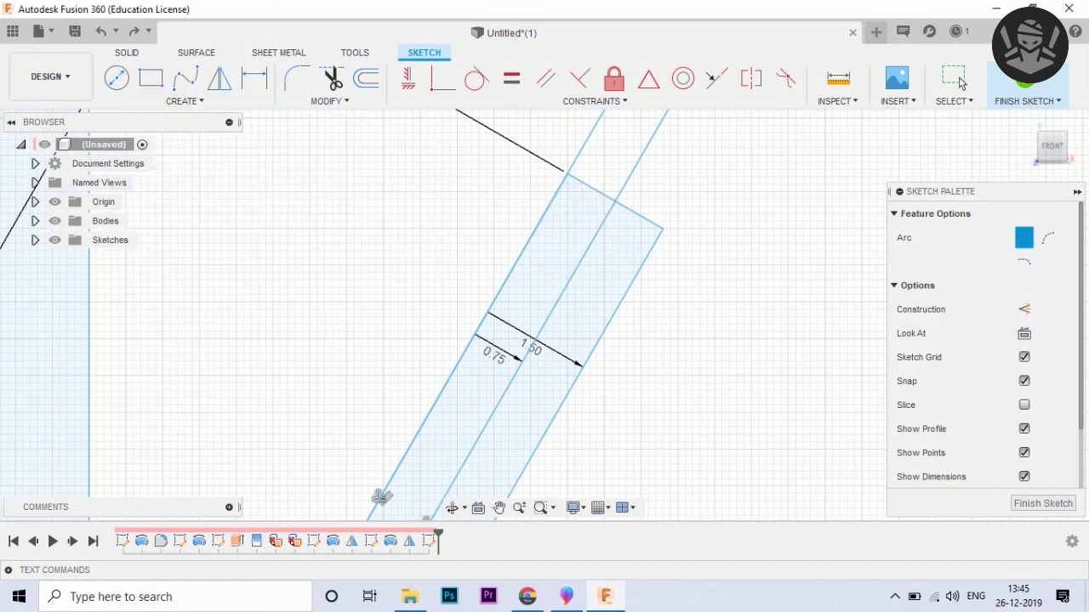
{"action": "left_click", "coordinate": [611, 198]}
{"action": "left_click", "coordinate": [566, 173]}
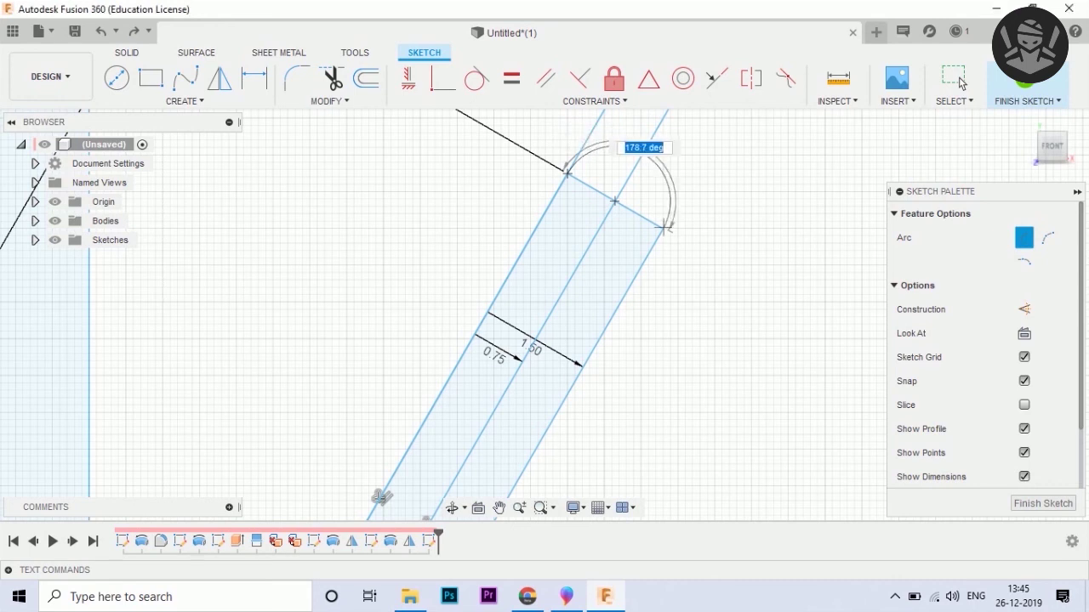
{"action": "left_click", "coordinate": [666, 228]}
{"action": "scroll", "coordinate": [634, 199], "scroll_direction": "down", "scroll_amount": 1}
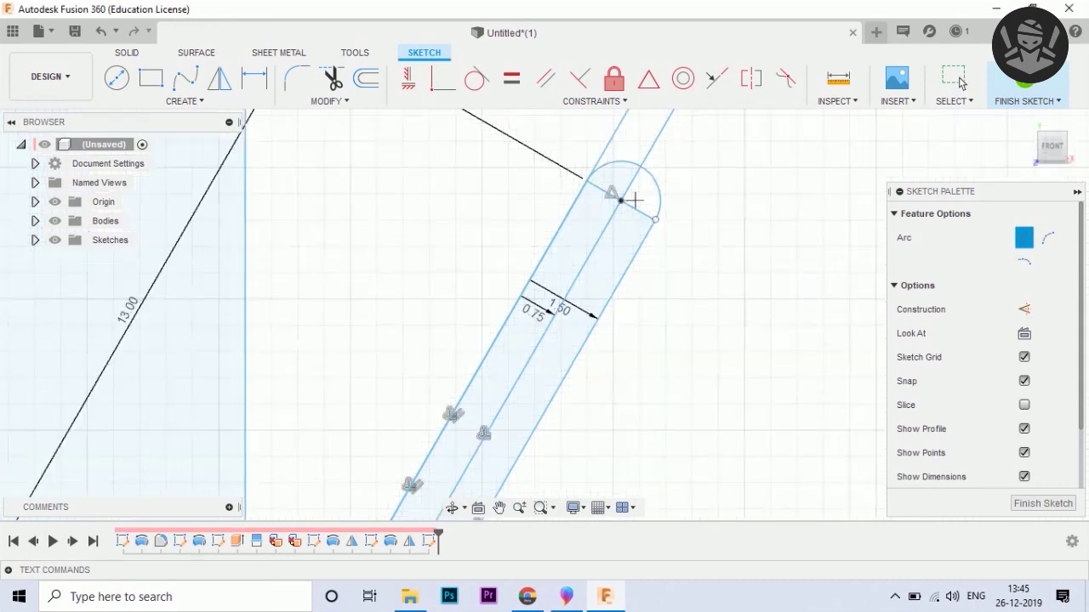
{"action": "scroll", "coordinate": [634, 200], "scroll_direction": "down", "scroll_amount": 2}
{"action": "scroll", "coordinate": [634, 200], "scroll_direction": "down", "scroll_amount": 2}
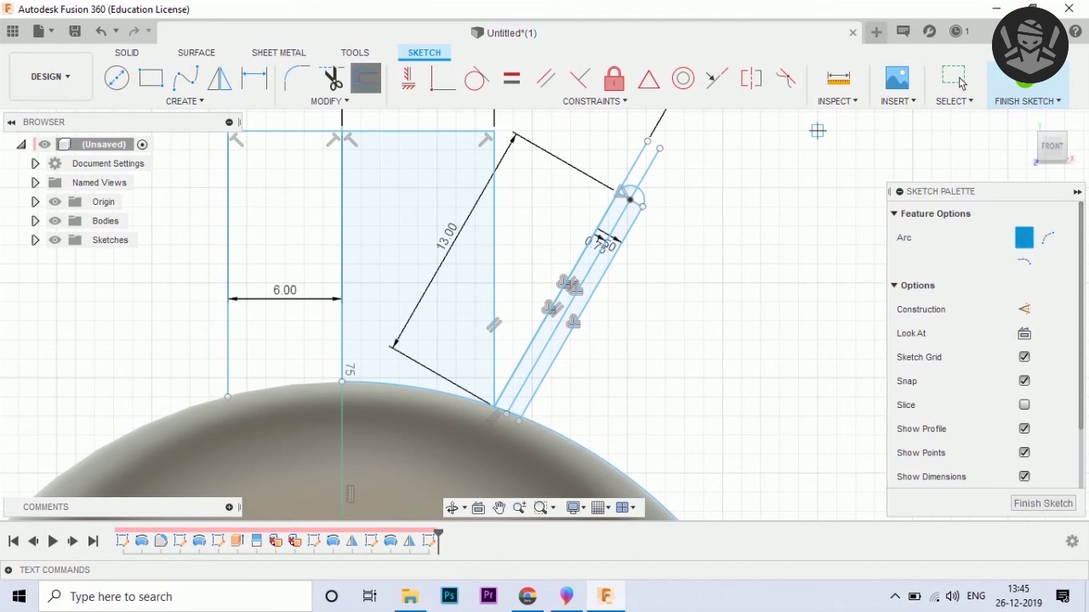
Trim the unwanted arc half and line extensions above the antenna cap
{"action": "left_click", "coordinate": [366, 78]}
{"action": "key", "text": "t"}
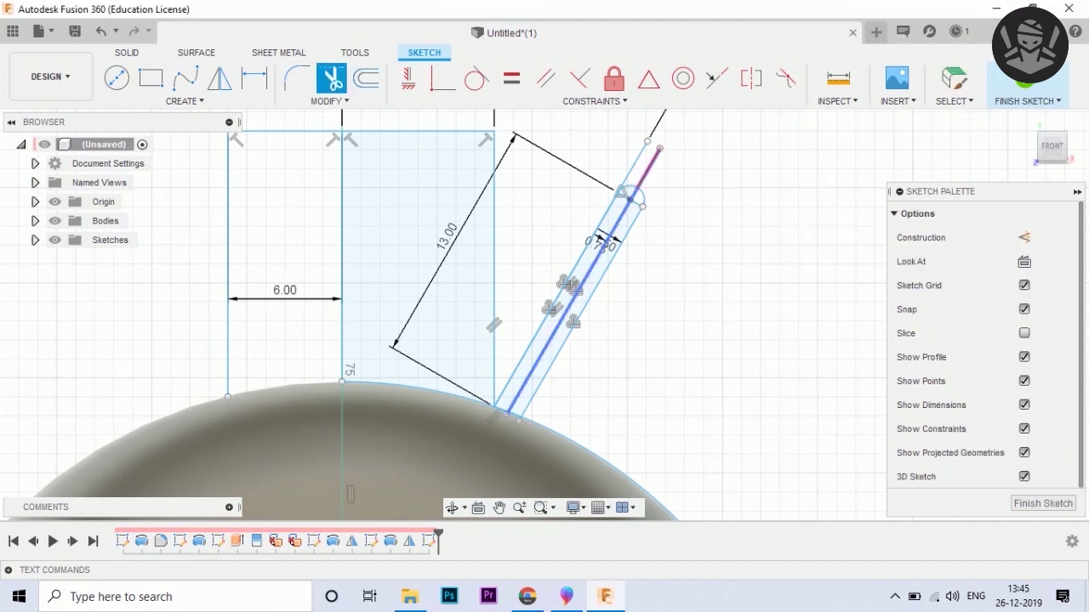
{"action": "left_click", "coordinate": [653, 157]}
{"action": "scroll", "coordinate": [647, 162], "scroll_direction": "up", "scroll_amount": 2}
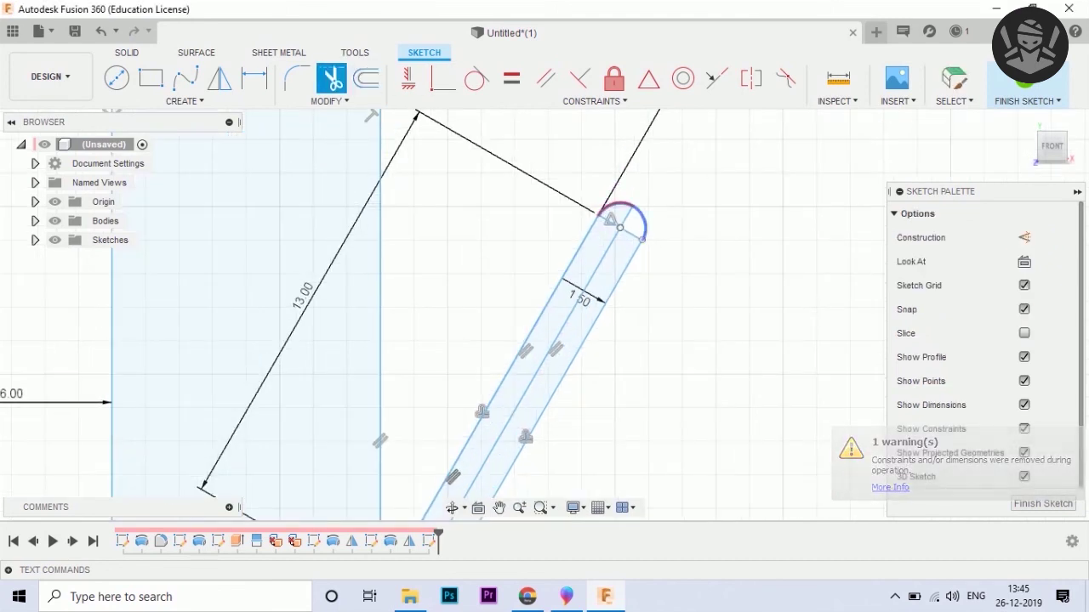
{"action": "scroll", "coordinate": [610, 220], "scroll_direction": "up", "scroll_amount": 2}
{"action": "left_click", "coordinate": [619, 230]}
{"action": "left_click", "coordinate": [619, 230]}
{"action": "left_click", "coordinate": [626, 164]}
{"action": "left_click", "coordinate": [644, 248]}
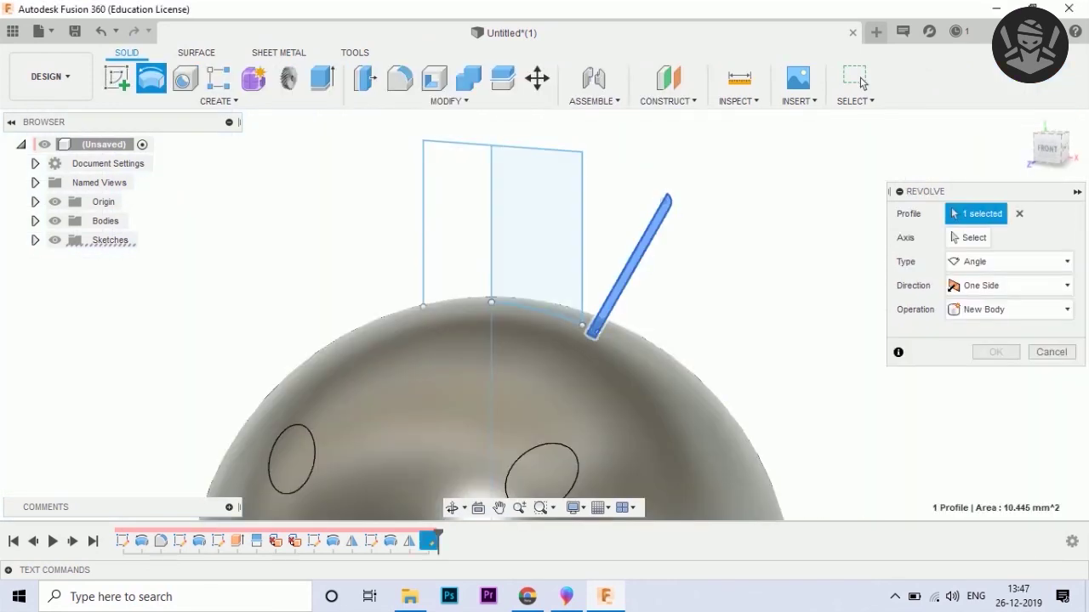
Revolve the antenna strip 360° around its centre line, joined to the head
{"action": "left_click", "coordinate": [969, 237]}
{"action": "left_click", "coordinate": [629, 265]}
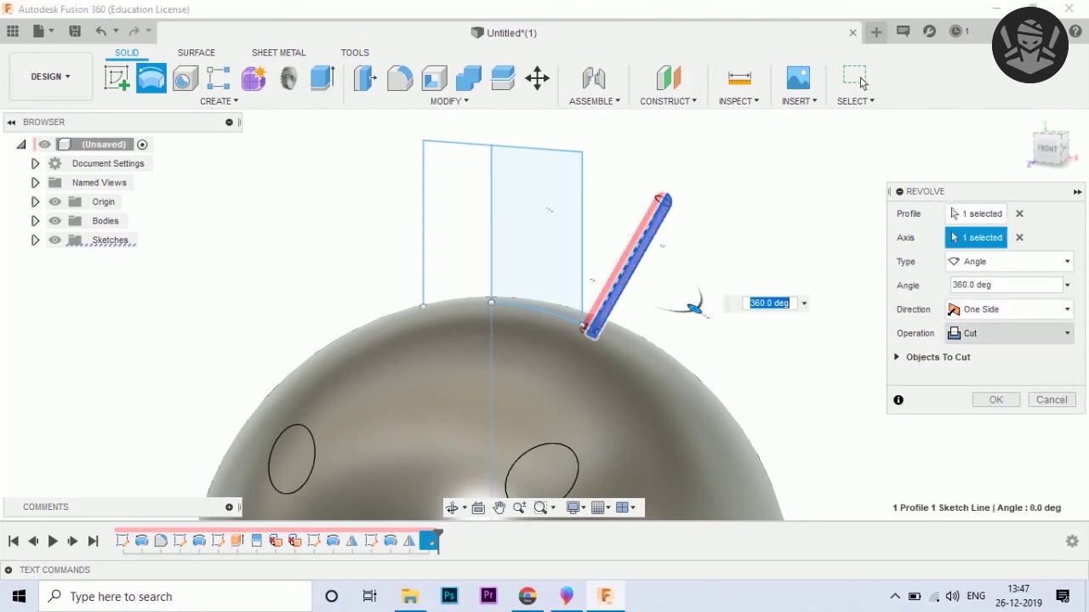
{"action": "left_click", "coordinate": [1012, 333]}
{"action": "left_click", "coordinate": [984, 354]}
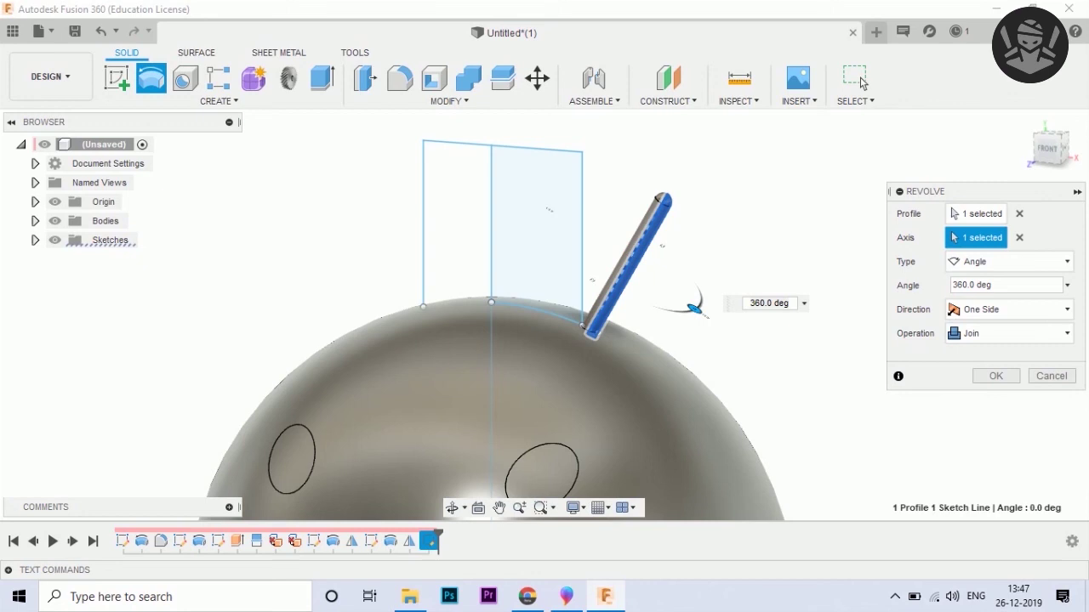
{"action": "key", "text": "Return"}
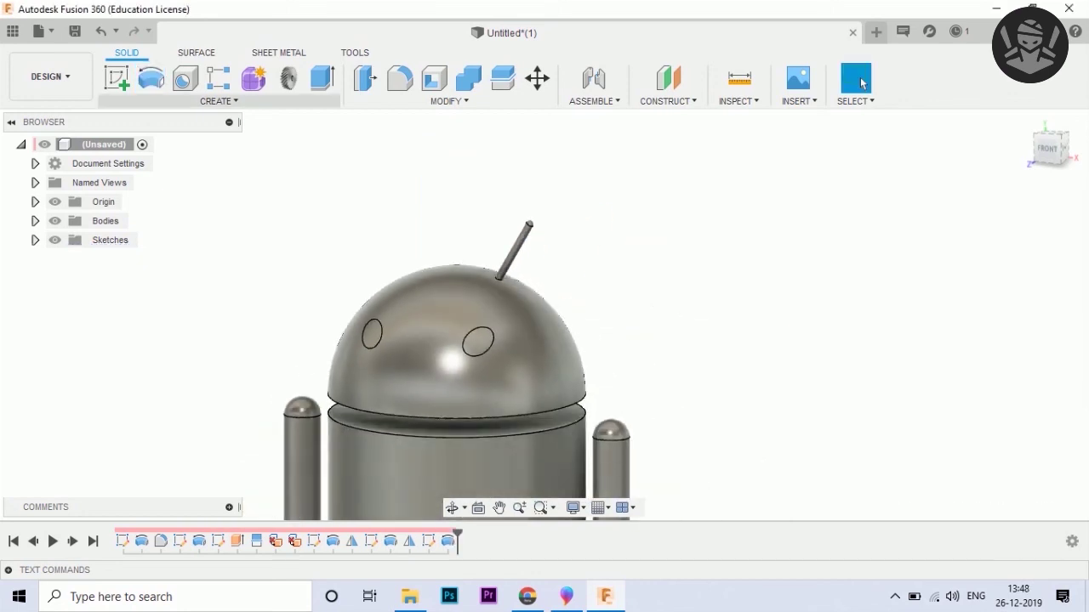
Mirror the antenna revolve feature across the body's centre plane
{"action": "left_click", "coordinate": [219, 101]}
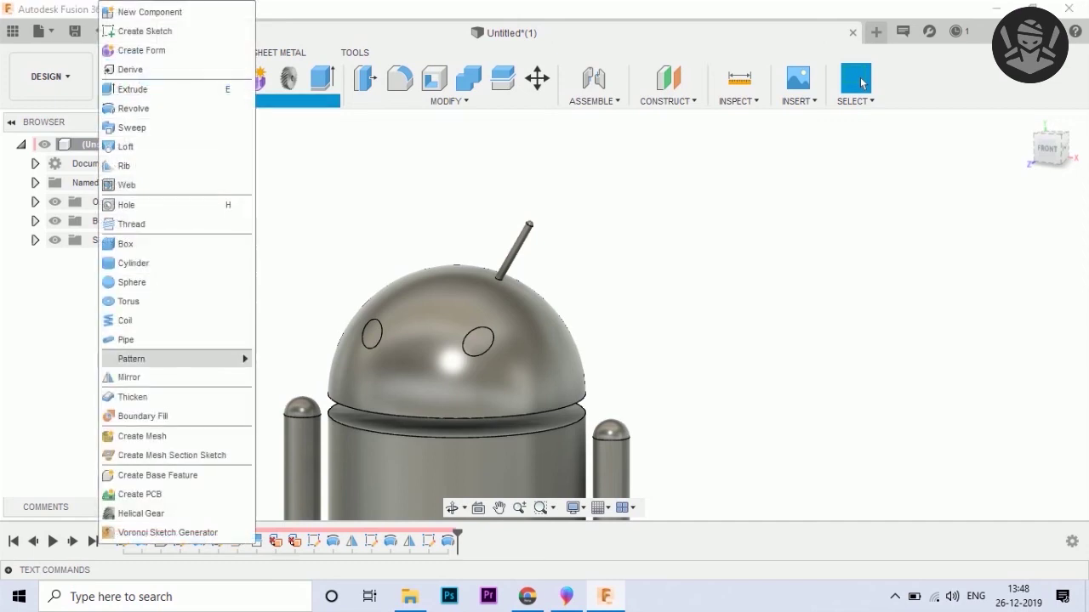
{"action": "left_click", "coordinate": [127, 377]}
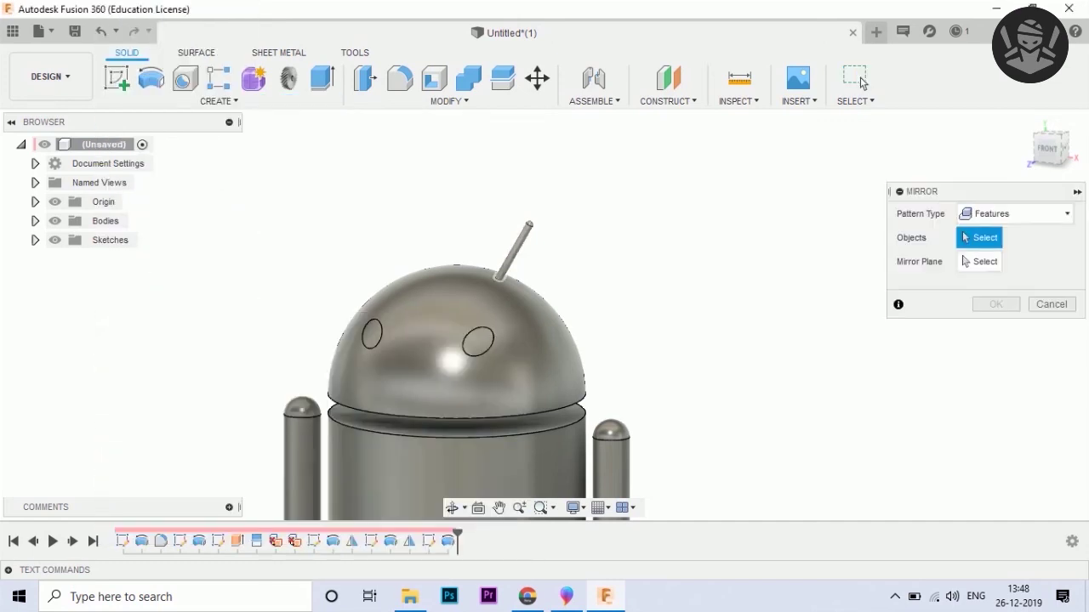
{"action": "left_click", "coordinate": [448, 541]}
{"action": "key", "text": "F6"}
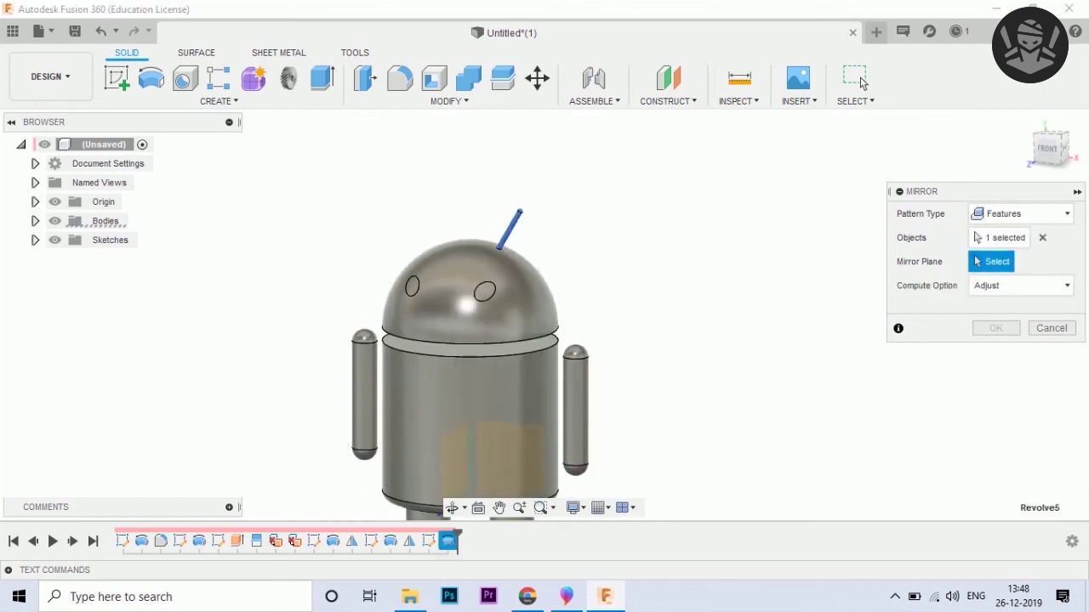
{"action": "left_click", "coordinate": [457, 387]}
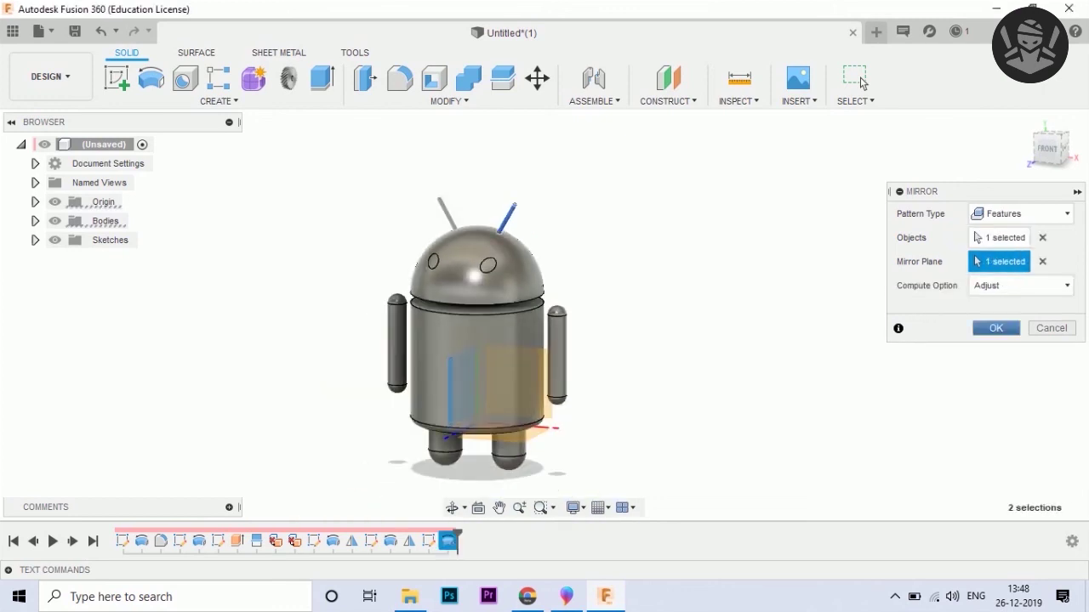